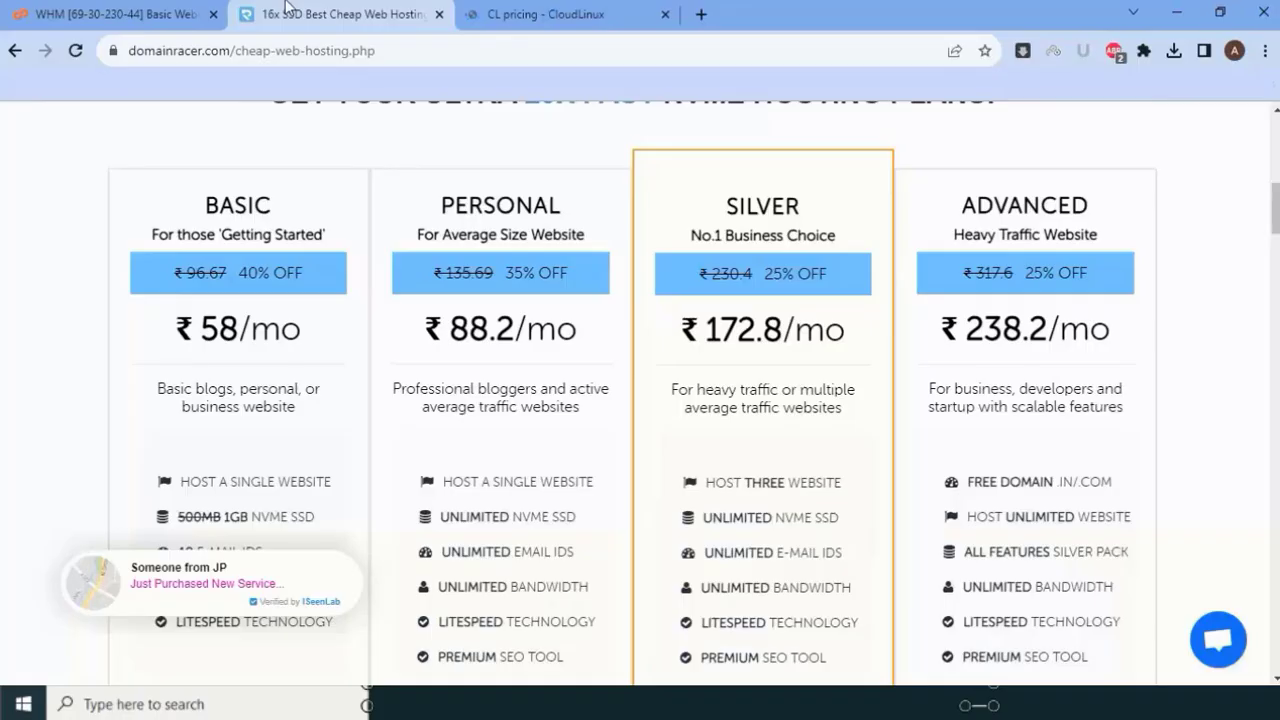
Examine the monthly per-server prices and hosting account limits of the editions on the CloudLinux pricing page
{"action": "left_click", "coordinate": [438, 15]}
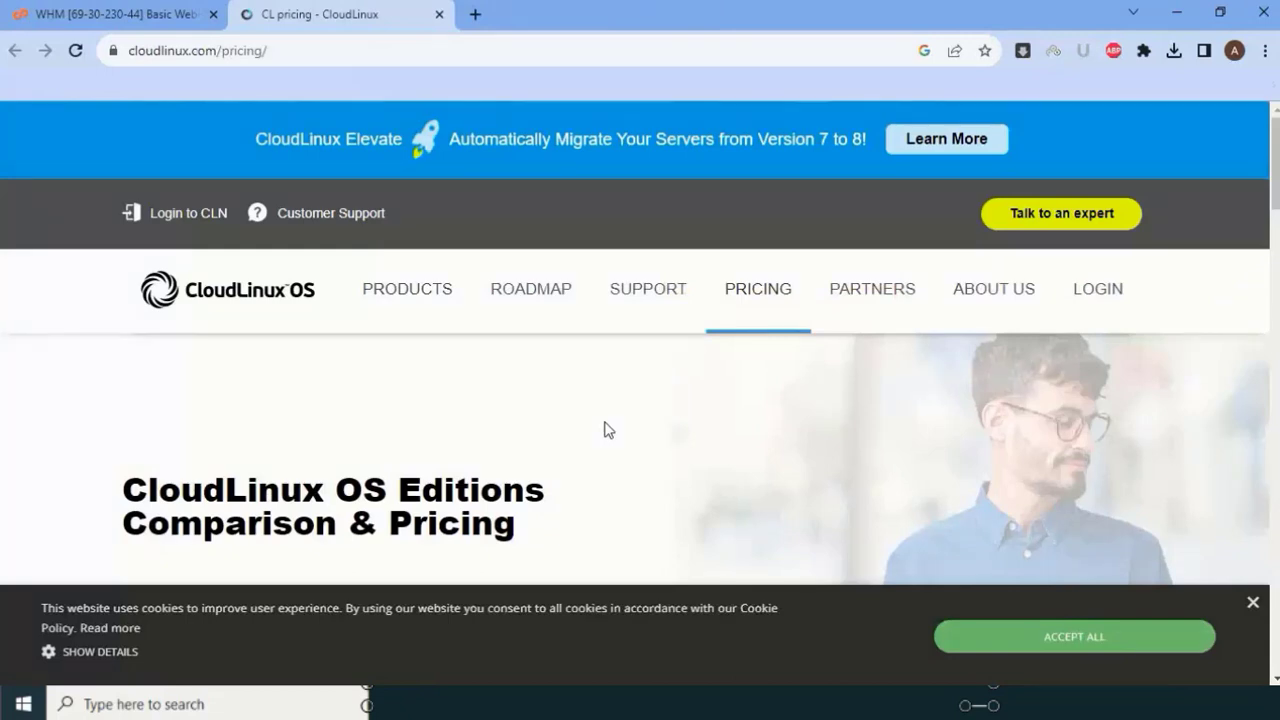
{"action": "left_click", "coordinate": [1252, 602]}
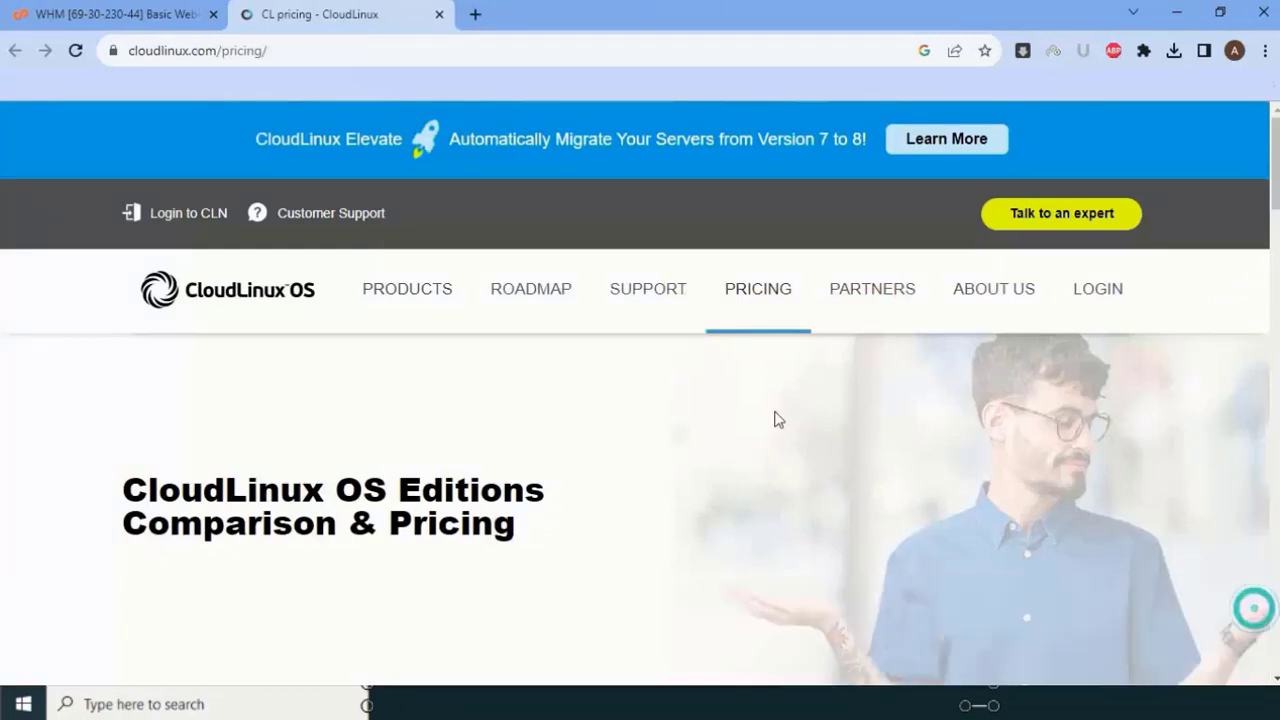
{"action": "scroll", "coordinate": [774, 420], "scroll_direction": "down", "scroll_amount": 5}
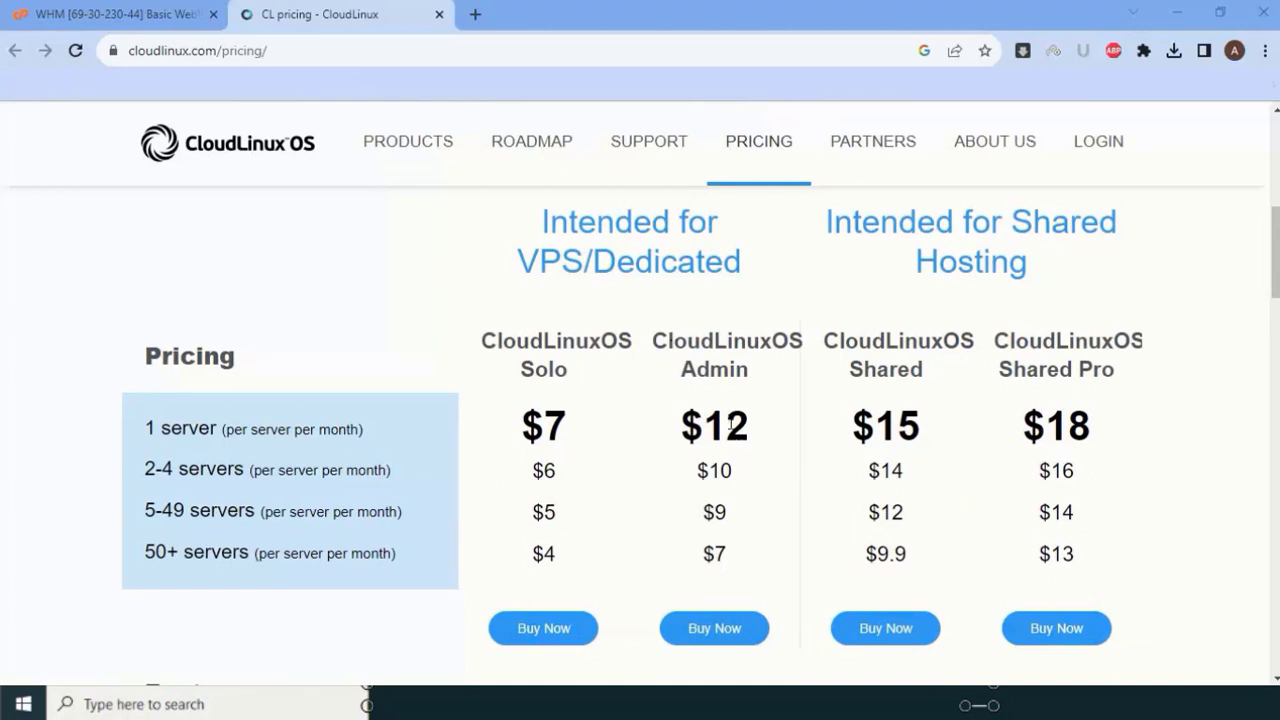
{"action": "scroll", "coordinate": [730, 425], "scroll_direction": "down", "scroll_amount": 5}
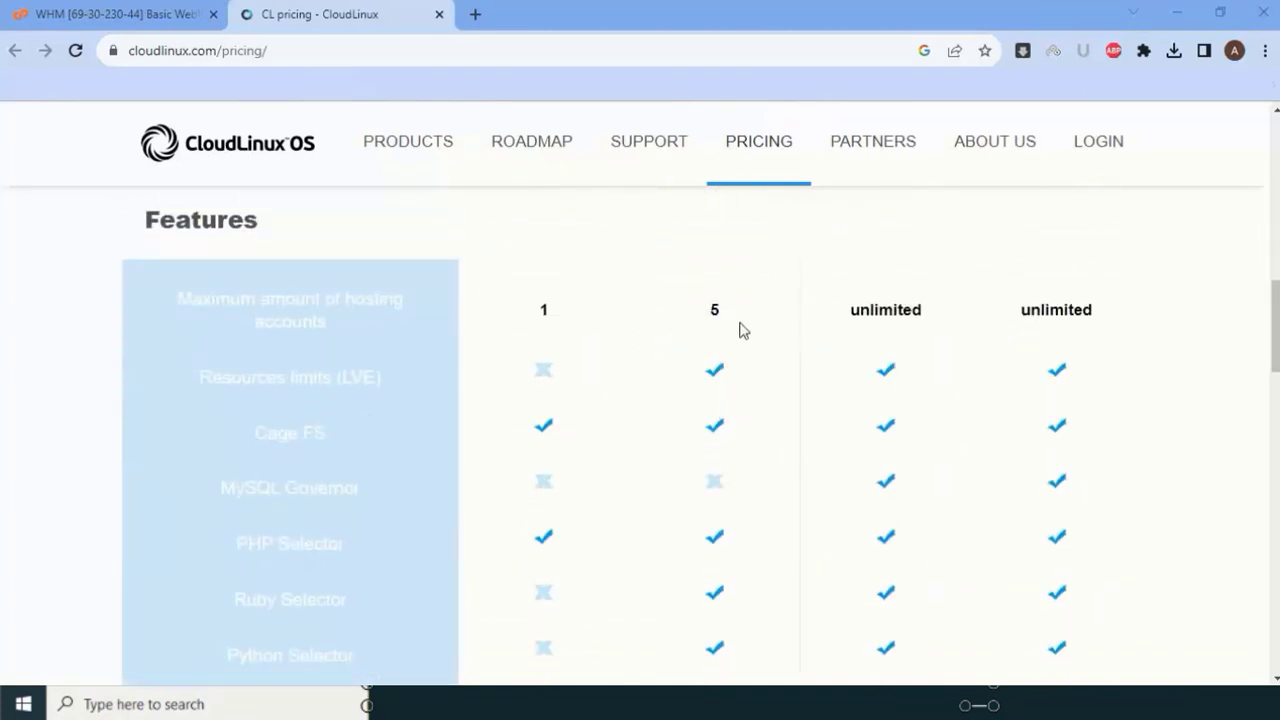
{"action": "scroll", "coordinate": [714, 345], "scroll_direction": "up", "scroll_amount": 3}
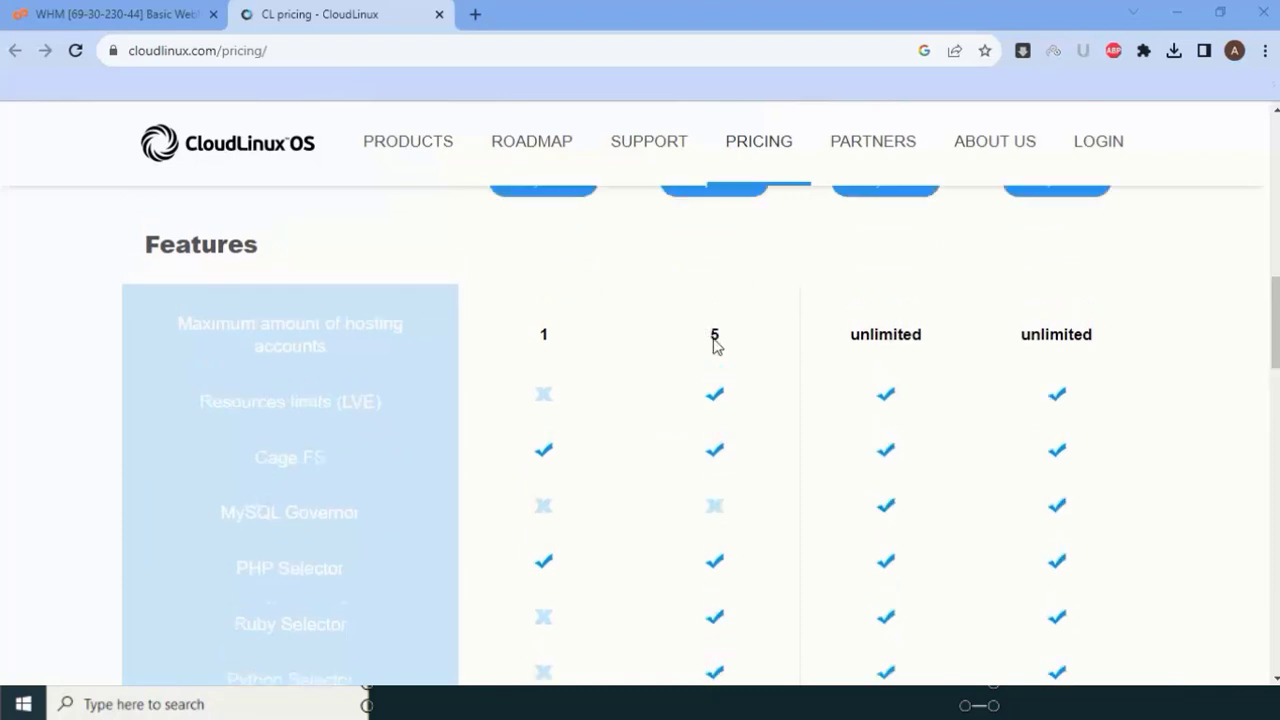
{"action": "scroll", "coordinate": [828, 470], "scroll_direction": "up", "scroll_amount": 1}
{"action": "left_click_drag", "start_coordinate": [852, 322], "coordinate": [928, 338]}
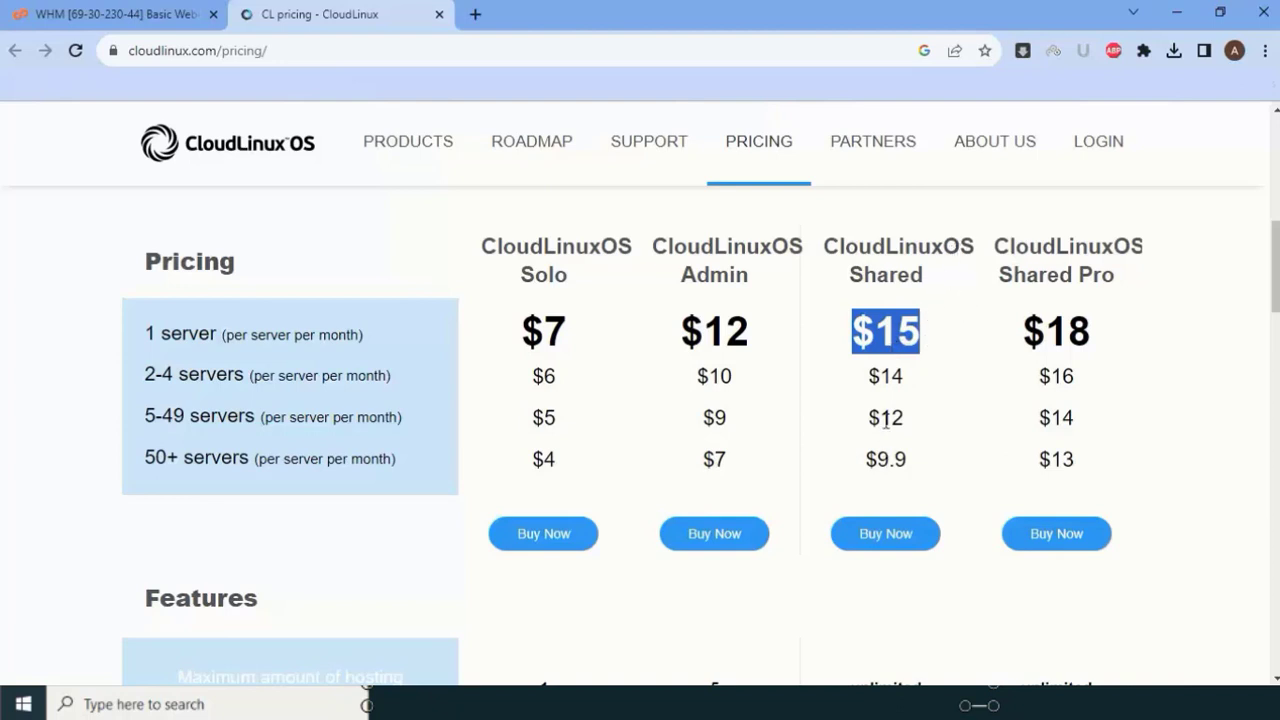
{"action": "left_click_drag", "start_coordinate": [881, 418], "coordinate": [925, 424]}
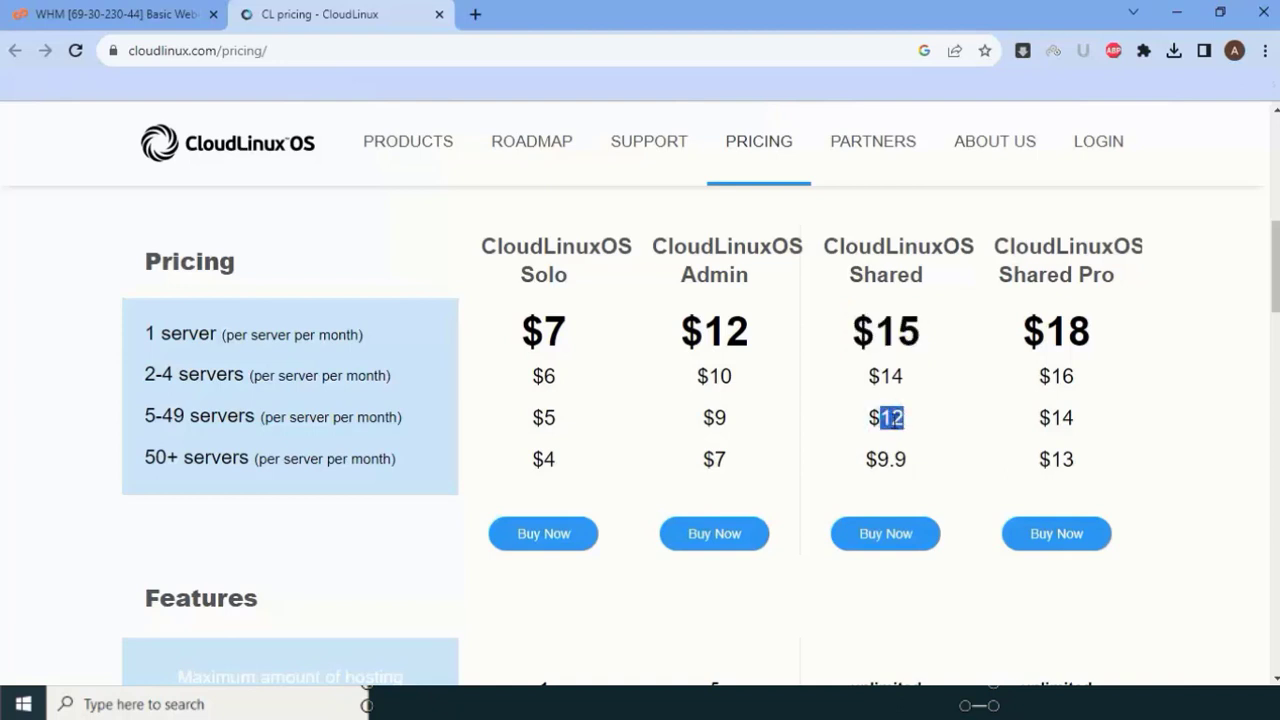
{"action": "left_click", "coordinate": [829, 421]}
{"action": "scroll", "coordinate": [800, 317], "scroll_direction": "down", "scroll_amount": 1}
{"action": "scroll", "coordinate": [794, 314], "scroll_direction": "up", "scroll_amount": 3}
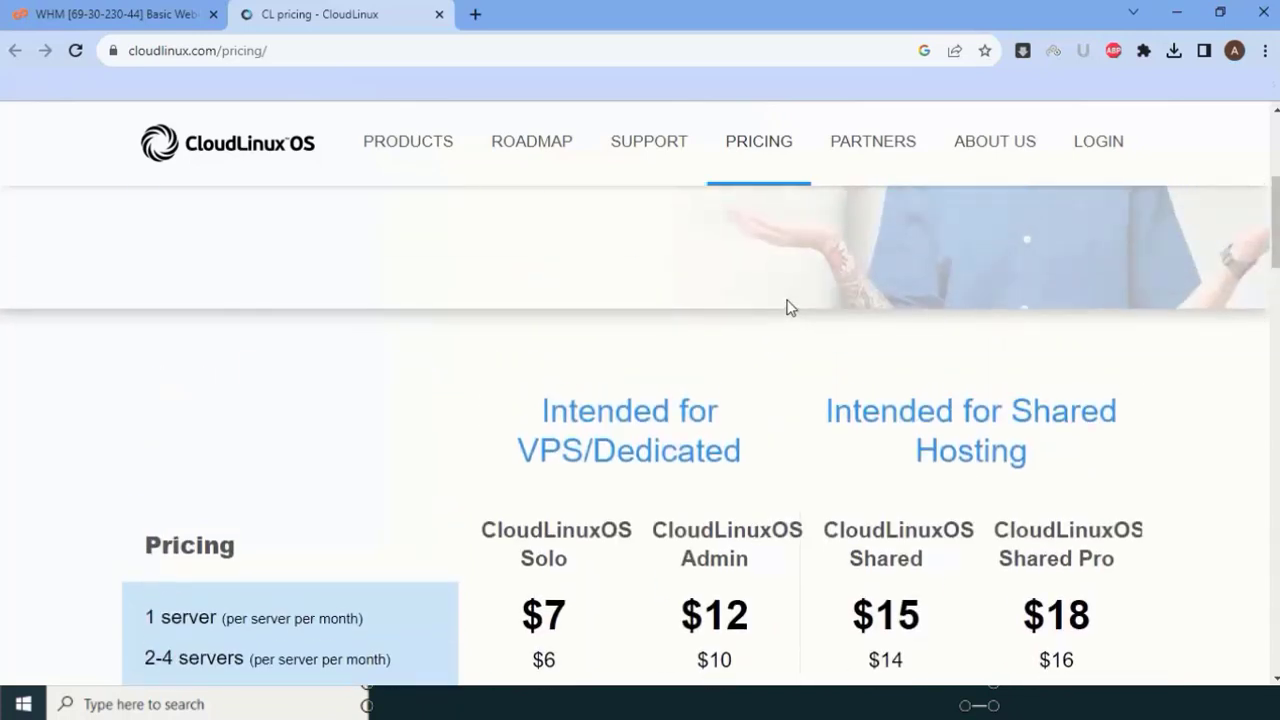
{"action": "scroll", "coordinate": [790, 310], "scroll_direction": "down", "scroll_amount": 3}
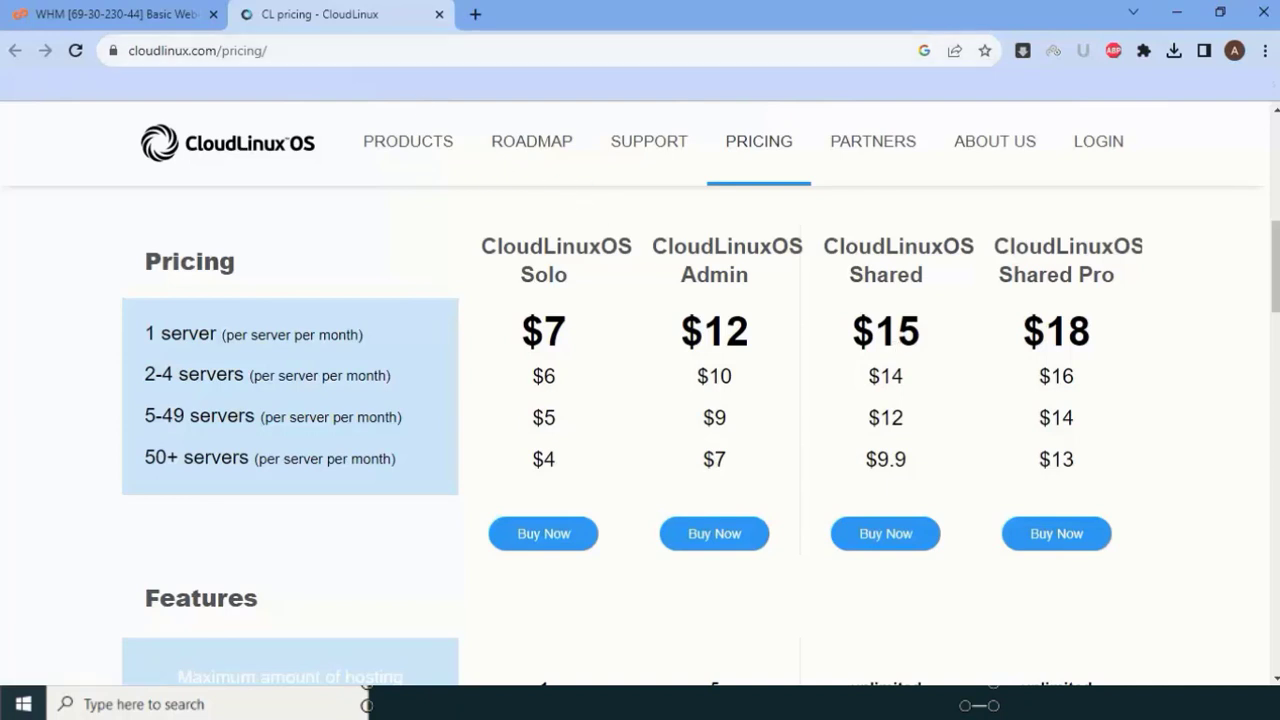
{"action": "mouse_move", "coordinate": [400, 116]}
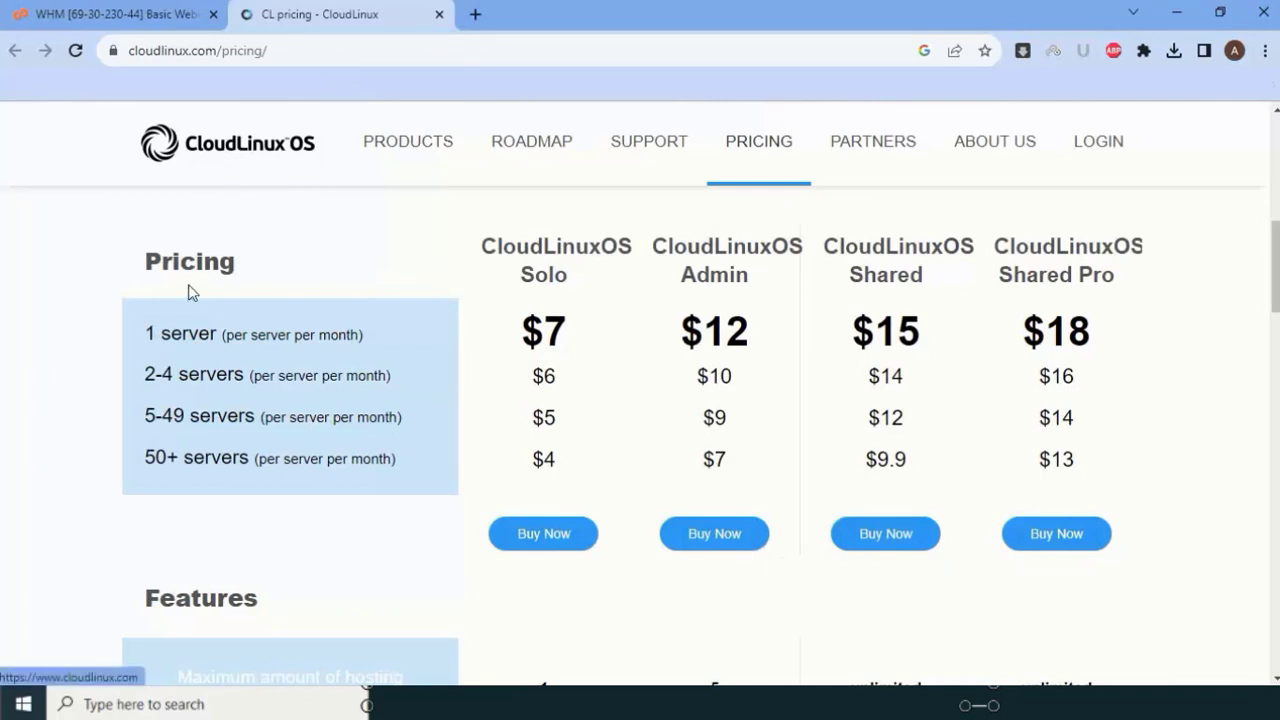
{"action": "scroll", "coordinate": [186, 294], "scroll_direction": "up", "scroll_amount": 2}
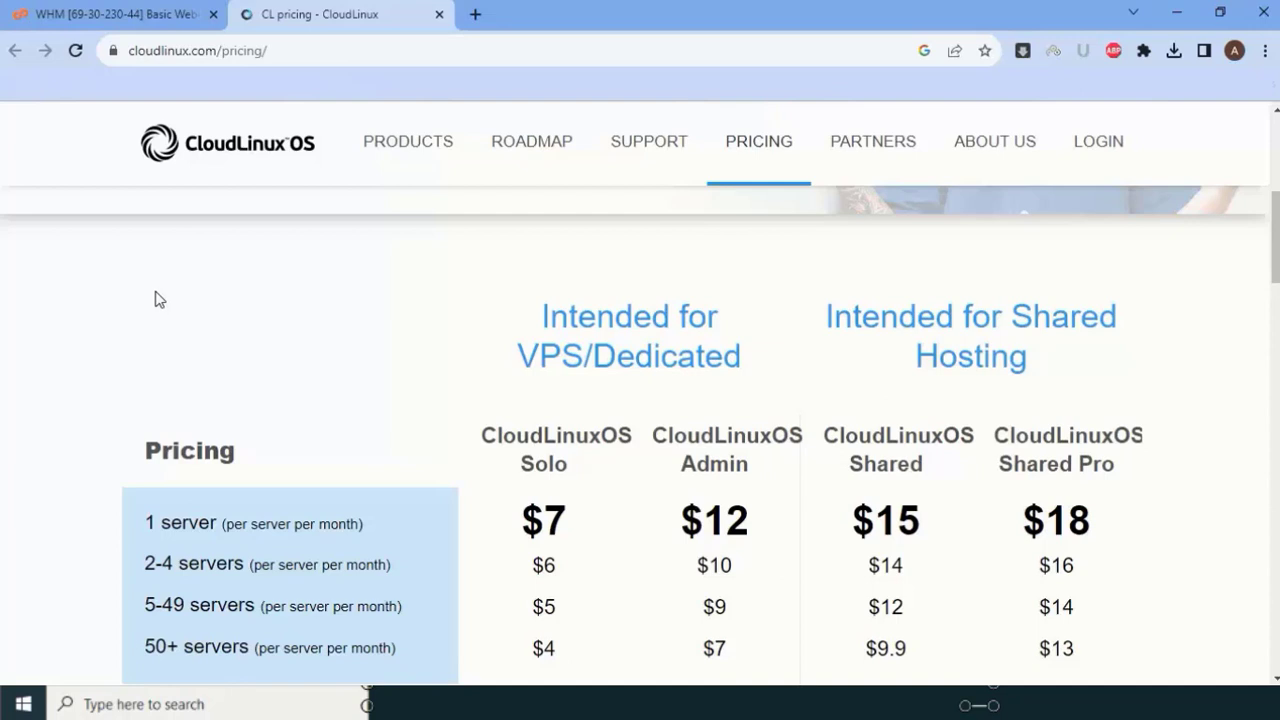
{"action": "left_click", "coordinate": [105, 12]}
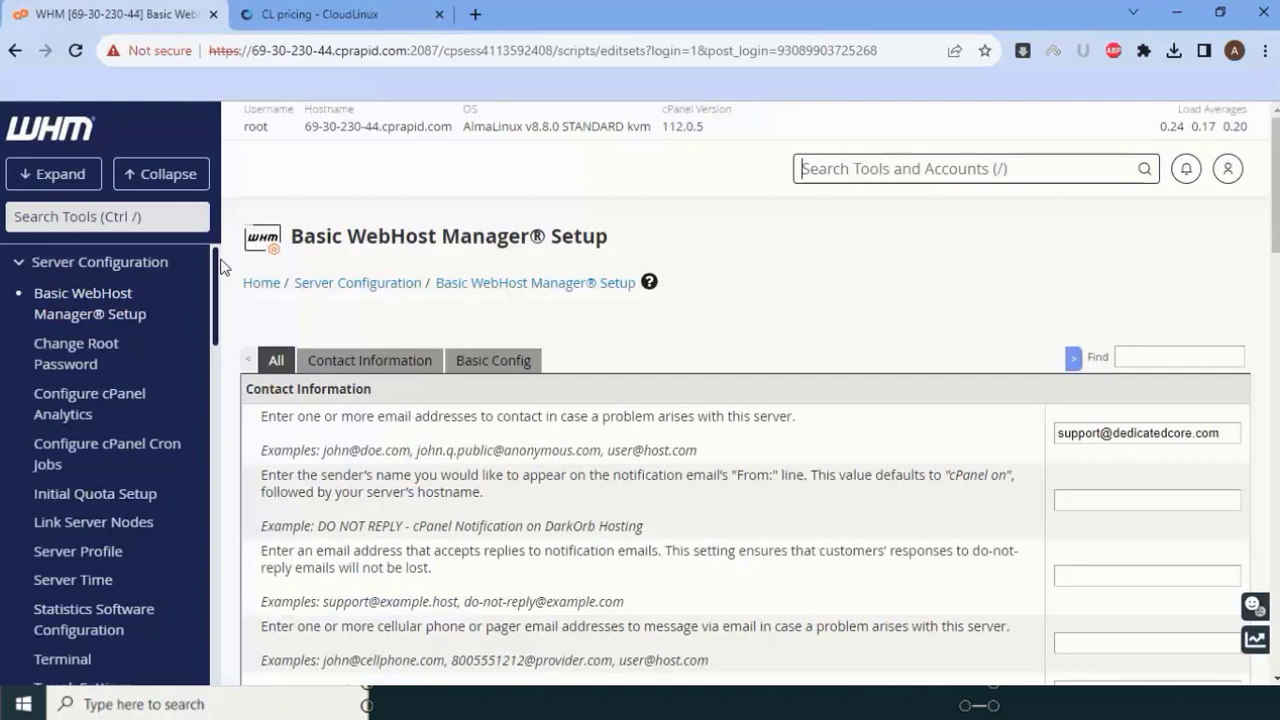
{"action": "scroll", "coordinate": [110, 420], "scroll_direction": "down", "scroll_amount": 1}
{"action": "left_click", "coordinate": [88, 568]}
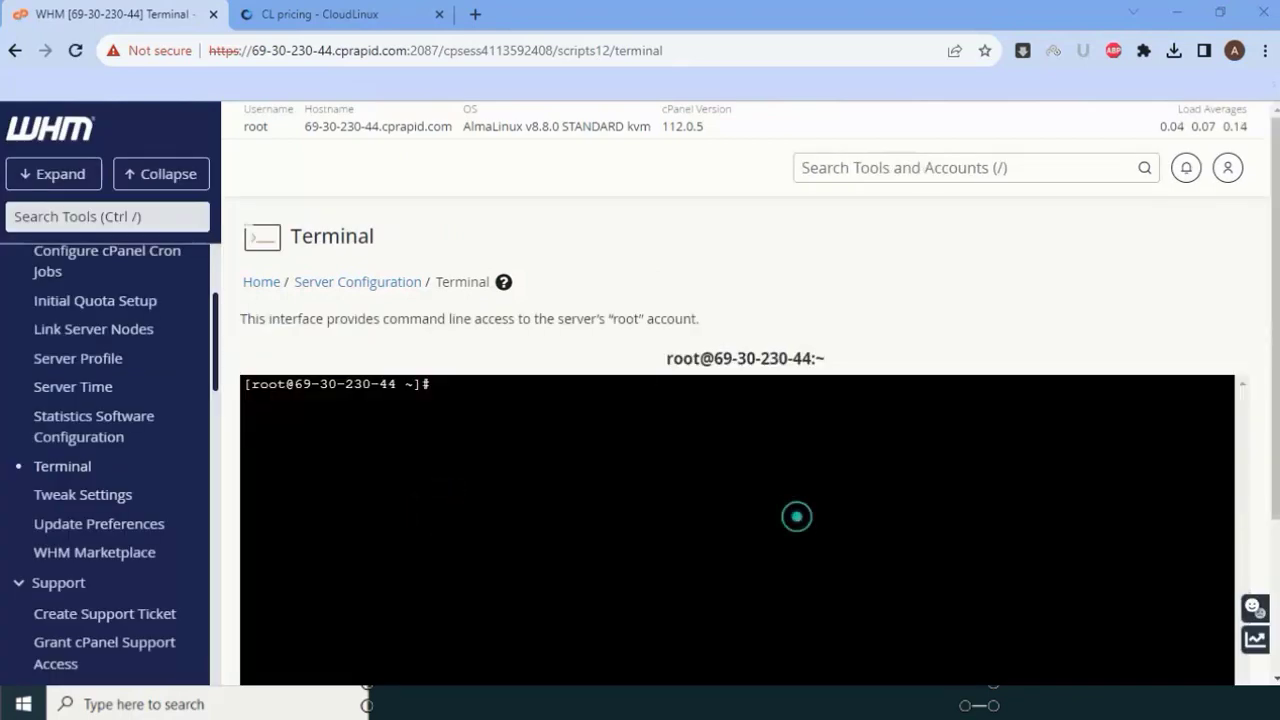
{"action": "right_click", "coordinate": [425, 548]}
{"action": "left_click", "coordinate": [541, 400]}
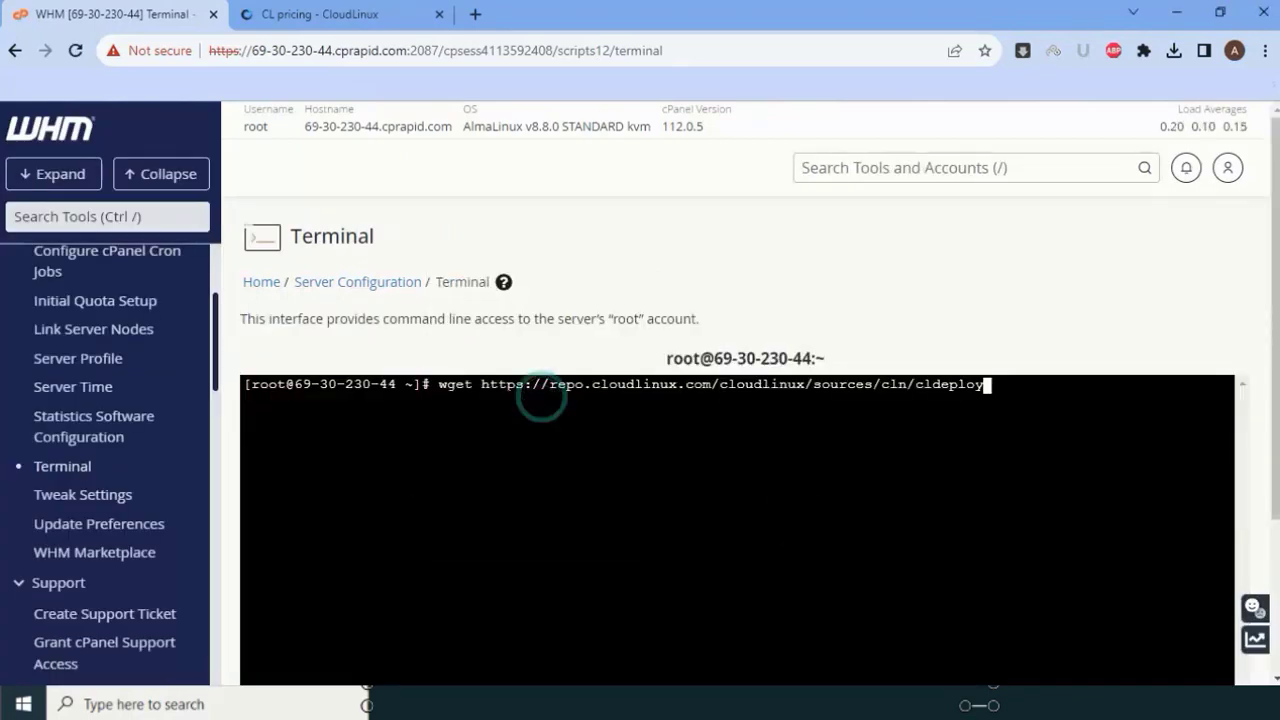
{"action": "key", "text": "Return"}
{"action": "left_click", "coordinate": [583, 533]}
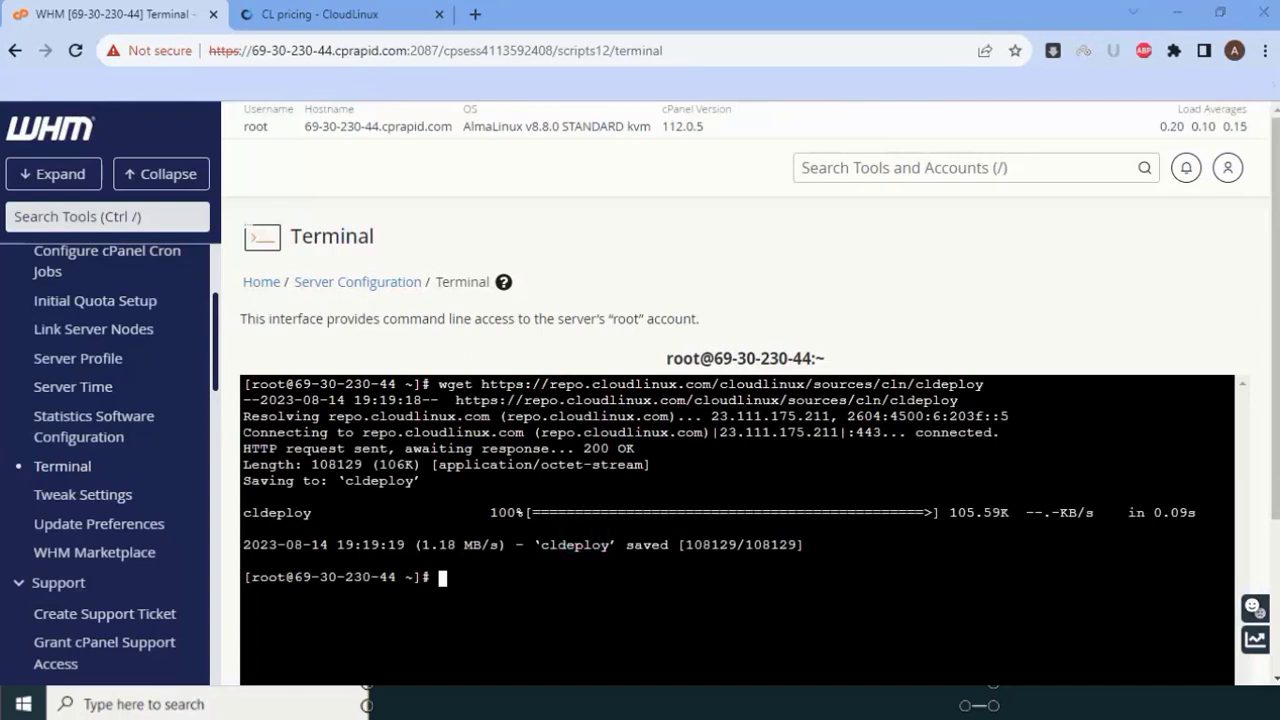
Run the downloaded deployment script with sh cldeploy -i and review its installation output
{"action": "left_click", "coordinate": [522, 531]}
{"action": "right_click", "coordinate": [668, 648]}
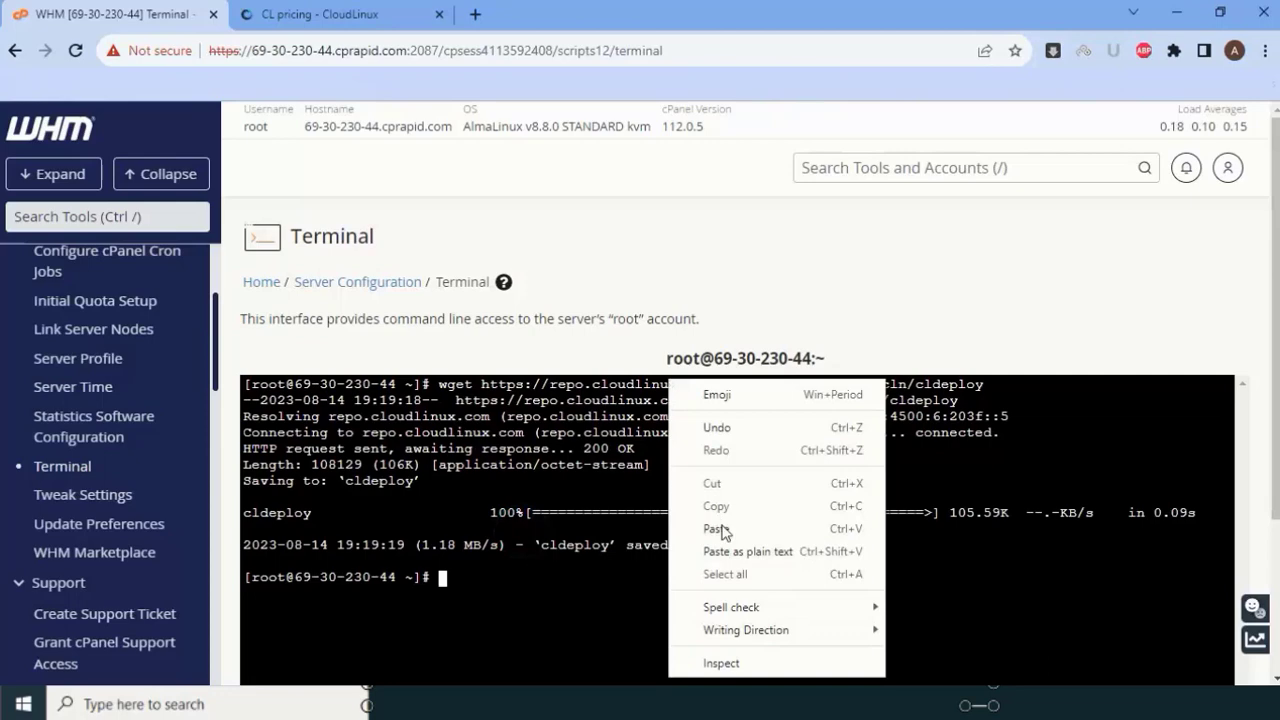
{"action": "left_click", "coordinate": [716, 529]}
{"action": "key", "text": "Return"}
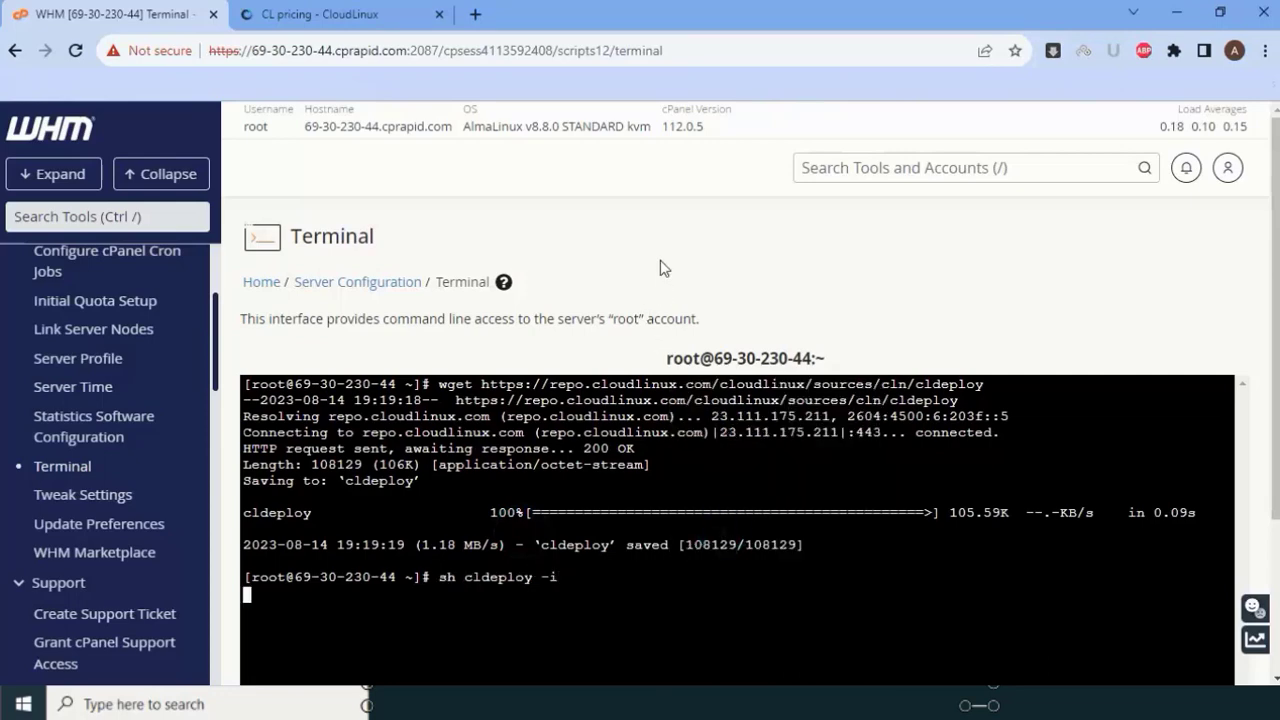
{"action": "scroll", "coordinate": [660, 268], "scroll_direction": "down", "scroll_amount": 2}
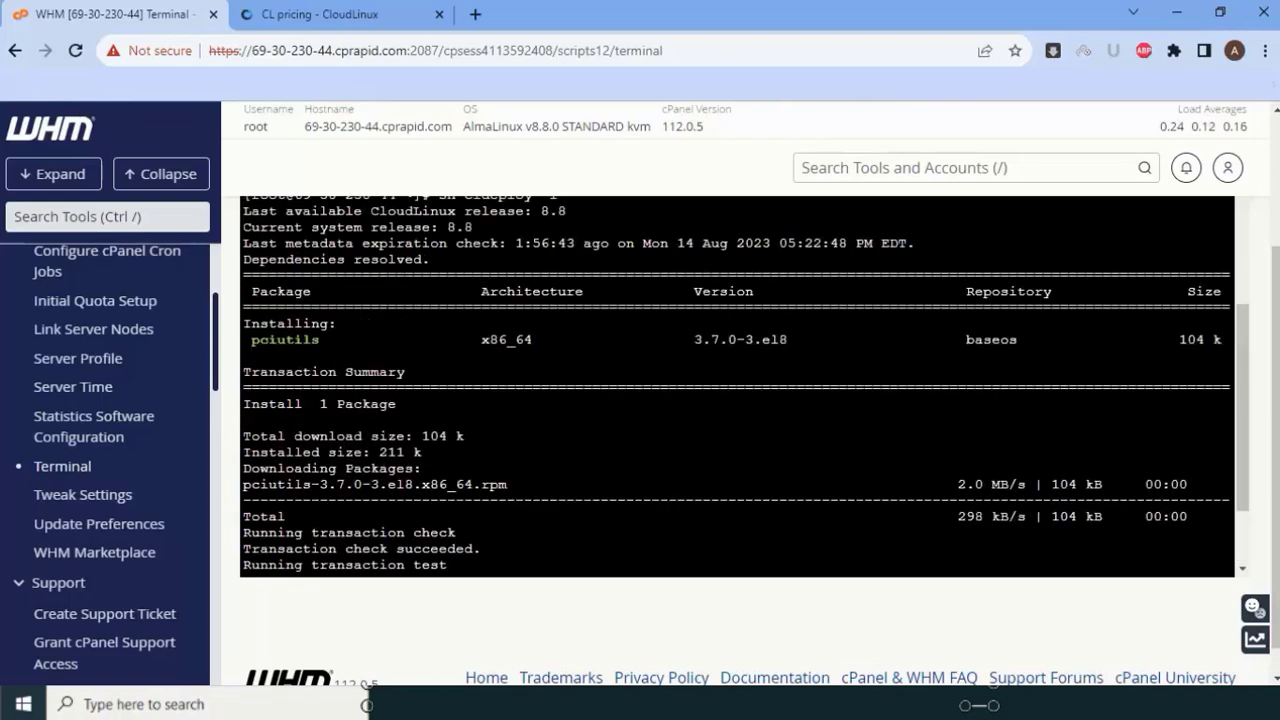
{"action": "scroll", "coordinate": [737, 386], "scroll_direction": "up", "scroll_amount": 4}
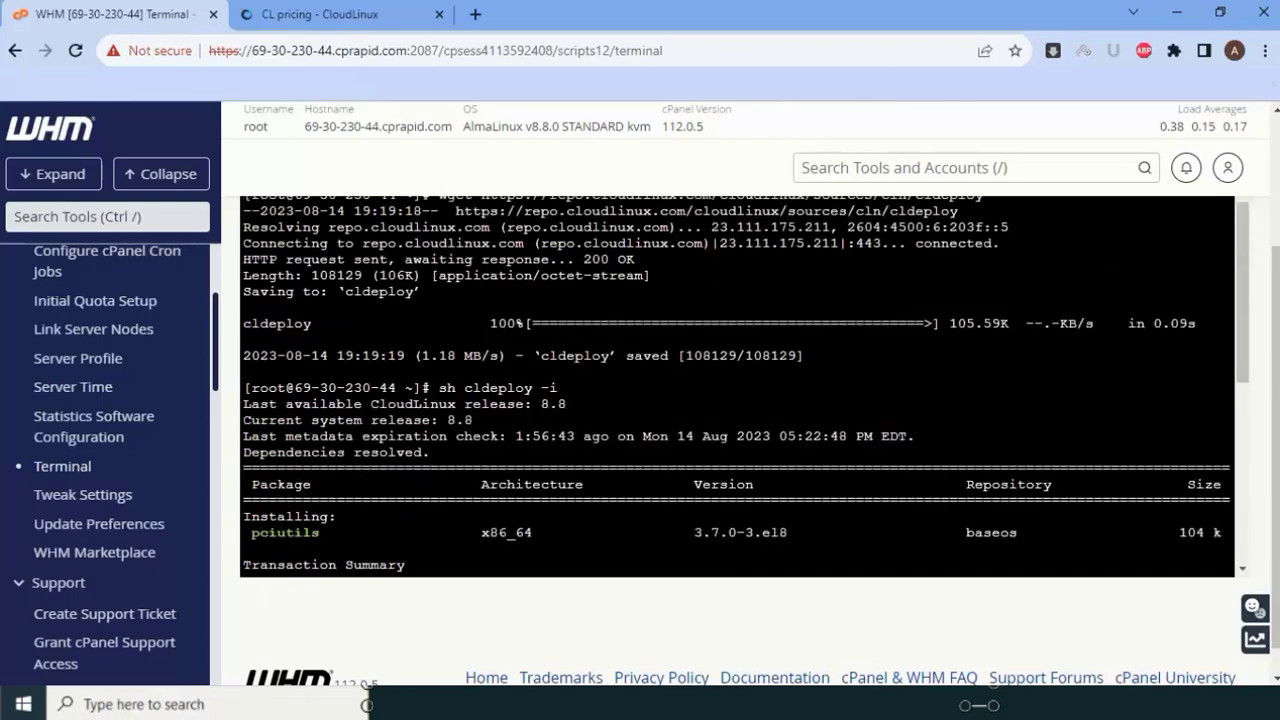
{"action": "scroll", "coordinate": [737, 386], "scroll_direction": "down", "scroll_amount": 4}
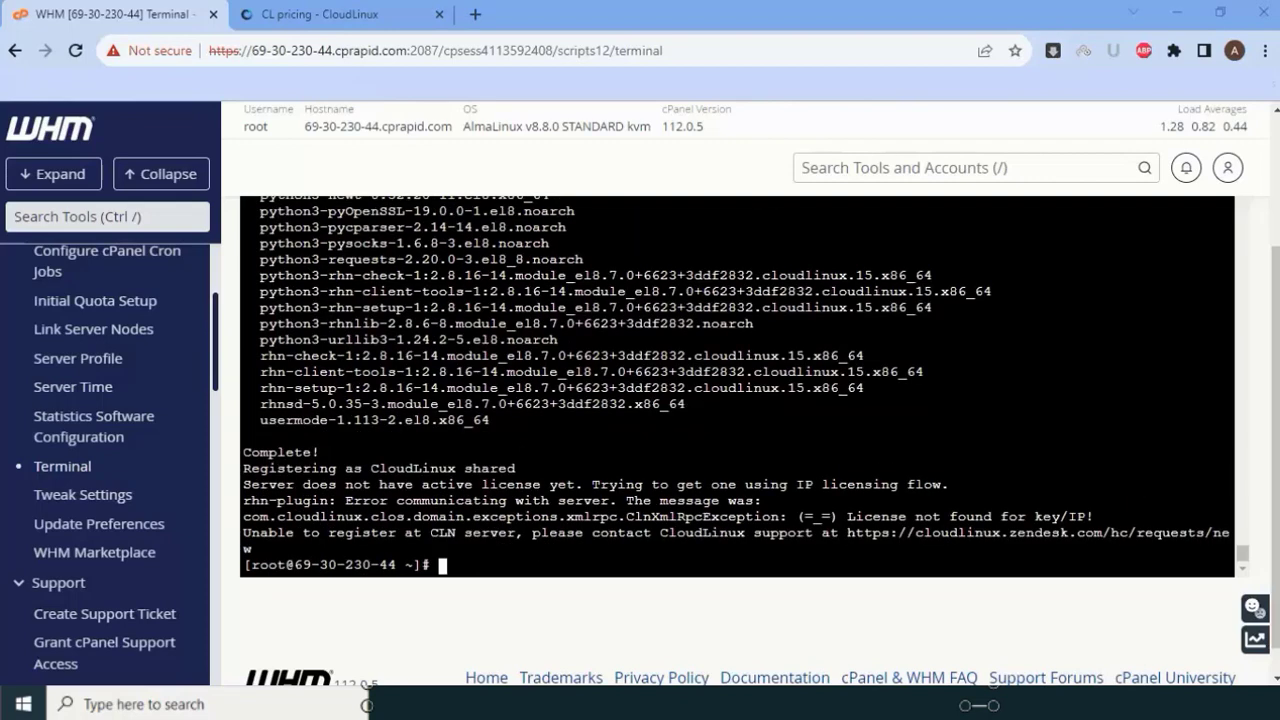
Restart the server with the reboot command
{"action": "type", "text": "rebo"}
{"action": "type", "text": "ot"}
{"action": "key", "text": "Return"}
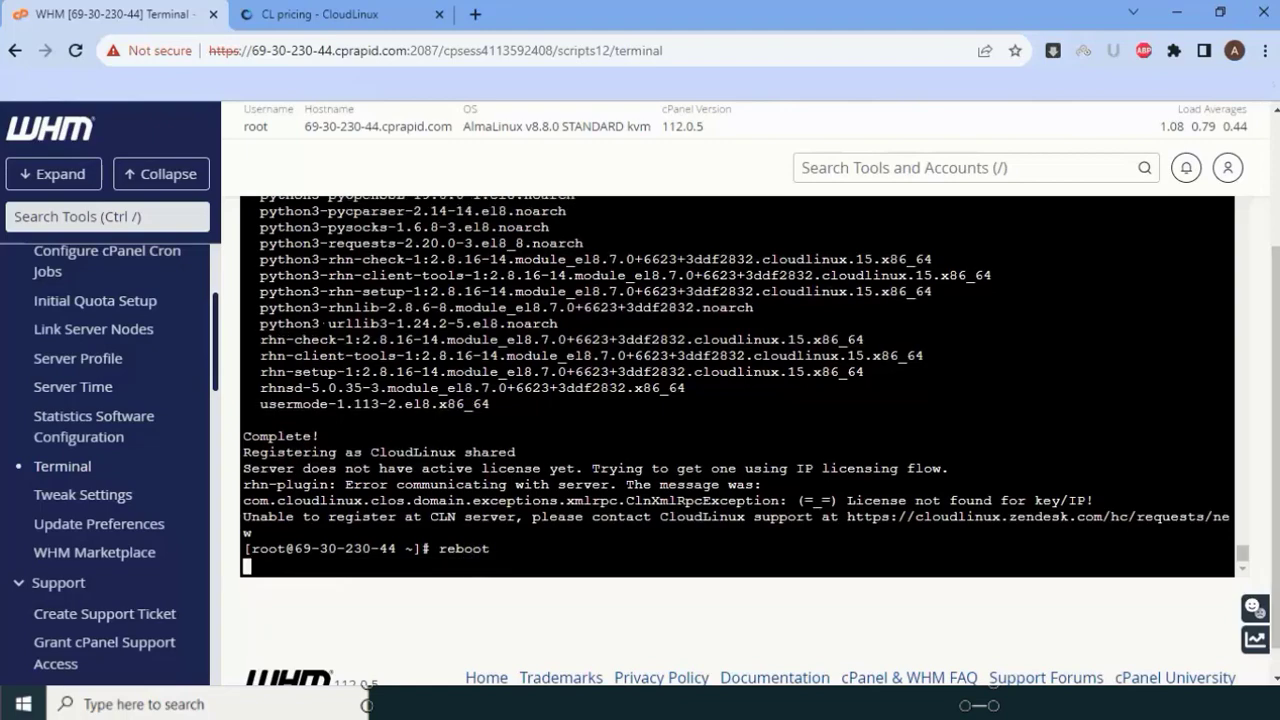
{"action": "type", "text": "z"}
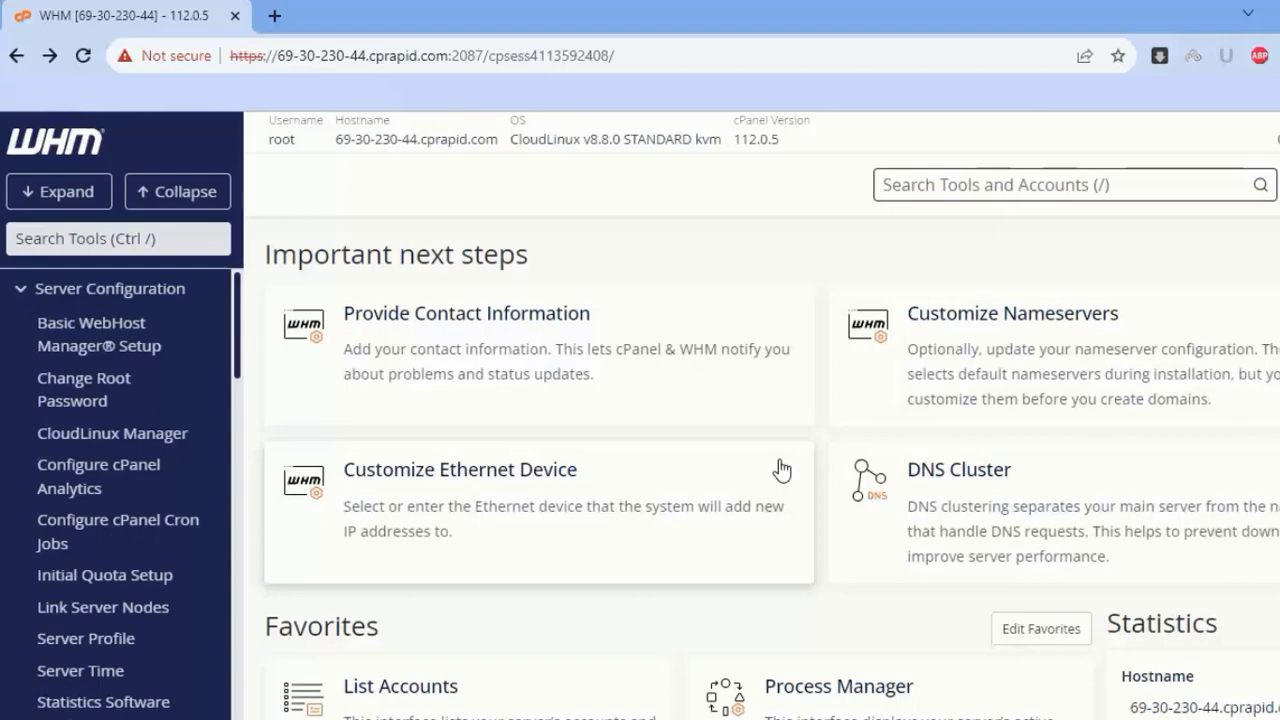
Check the operating system name shown in WHM and reopen the server's Terminal
{"action": "left_click_drag", "start_coordinate": [510, 139], "coordinate": [590, 140]}
{"action": "left_click", "coordinate": [591, 165]}
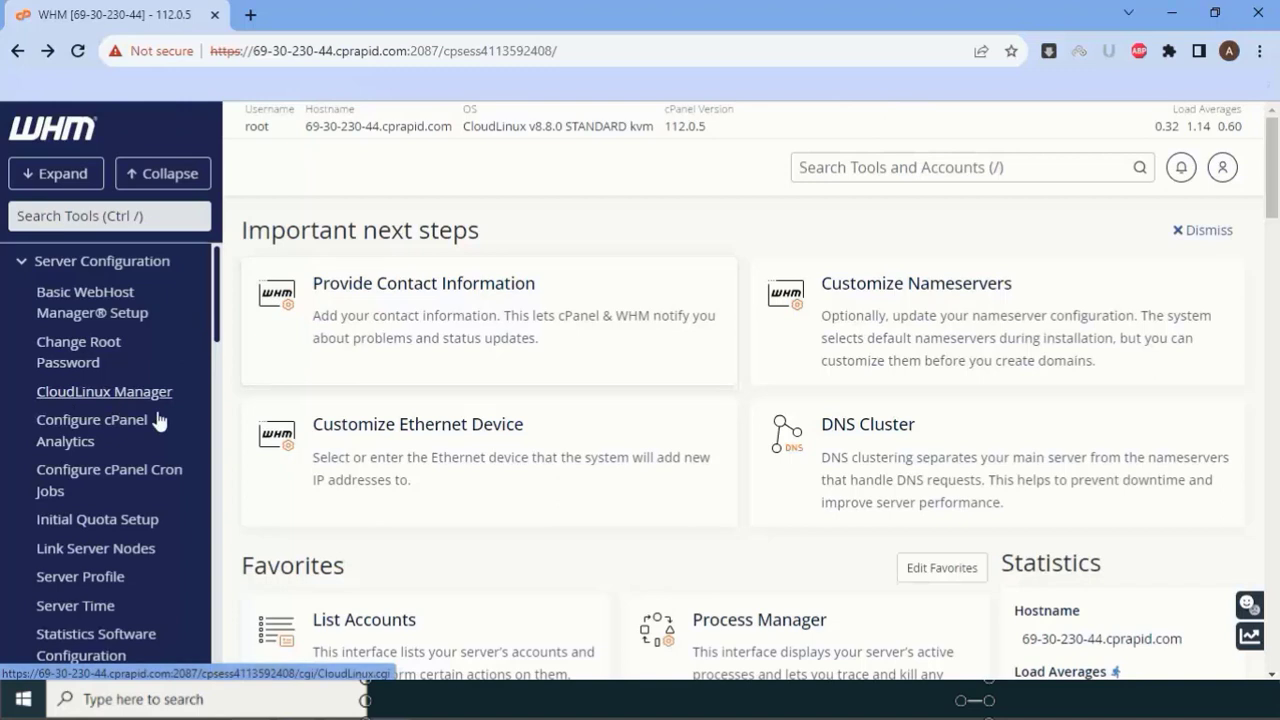
{"action": "scroll", "coordinate": [184, 432], "scroll_direction": "down", "scroll_amount": 1}
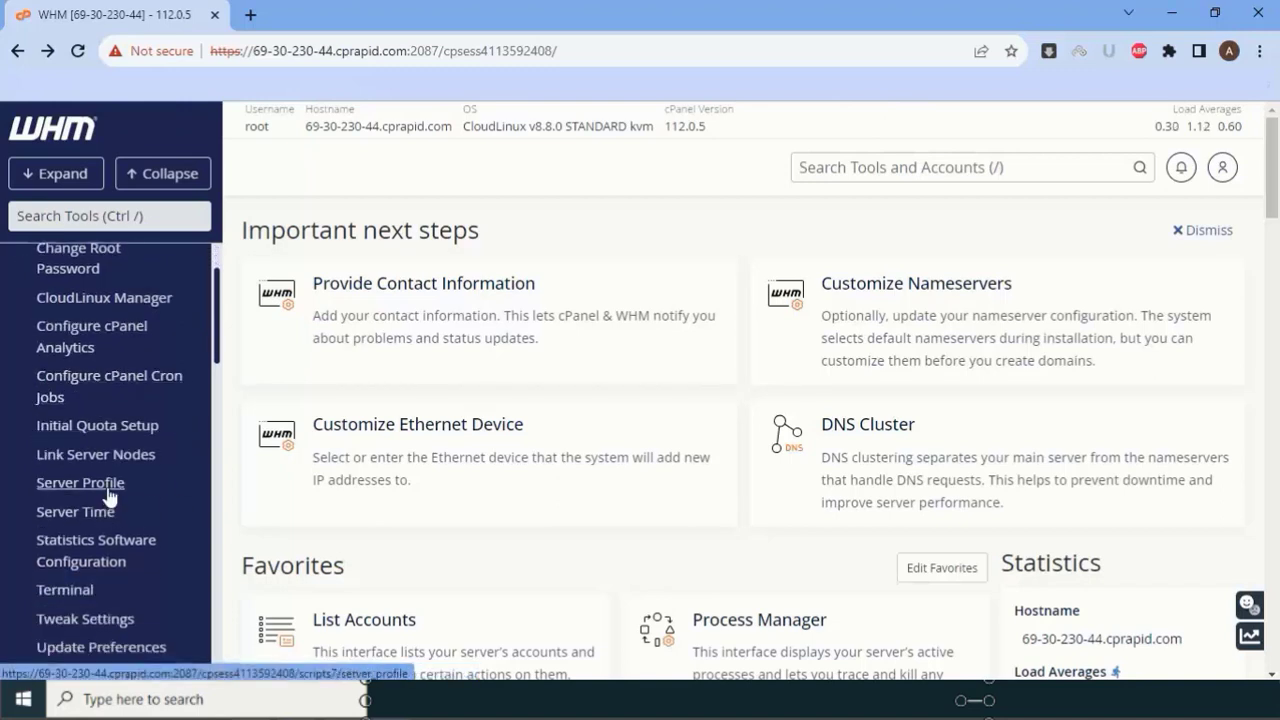
{"action": "scroll", "coordinate": [104, 506], "scroll_direction": "down", "scroll_amount": 1}
{"action": "left_click", "coordinate": [78, 510]}
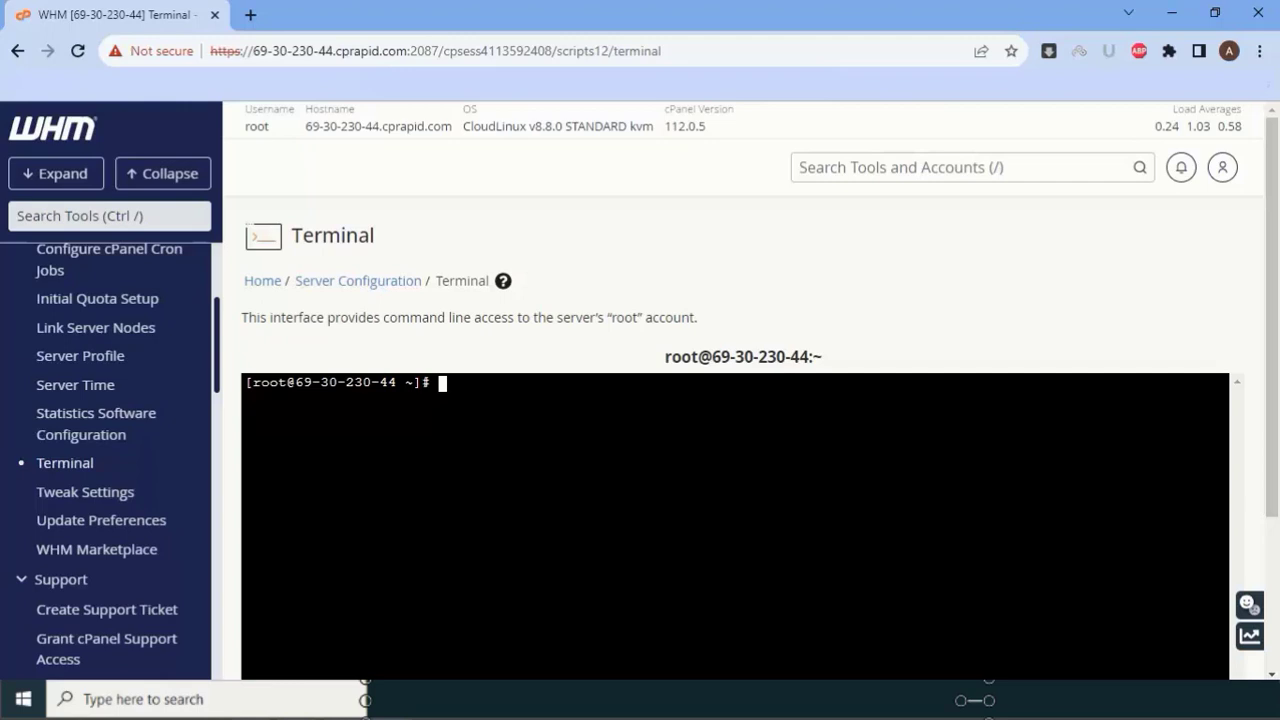
Register the server with rhnreg_ks --activationkey= followed by the CloudLinux activation key, and run the same command again
{"action": "type", "text": "rhnreg_ks --activationkey="}
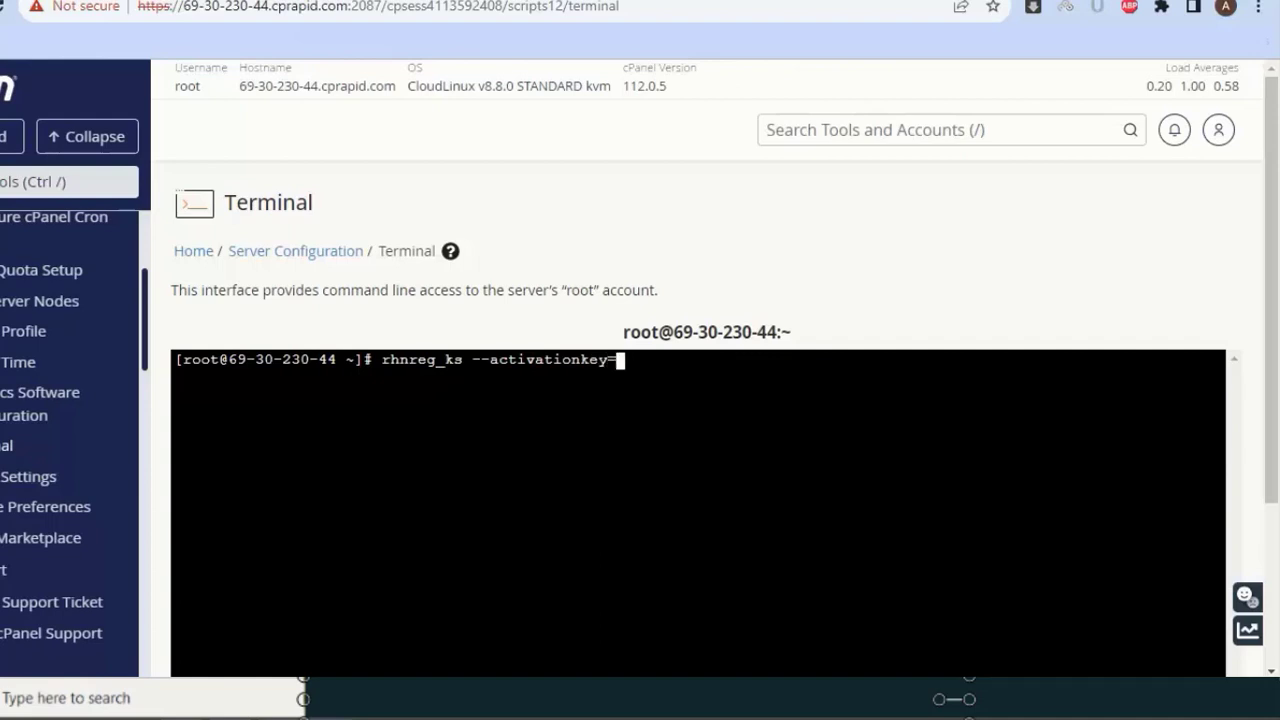
{"action": "right_click", "coordinate": [713, 135]}
{"action": "left_click", "coordinate": [781, 296]}
{"action": "key", "text": "Return"}
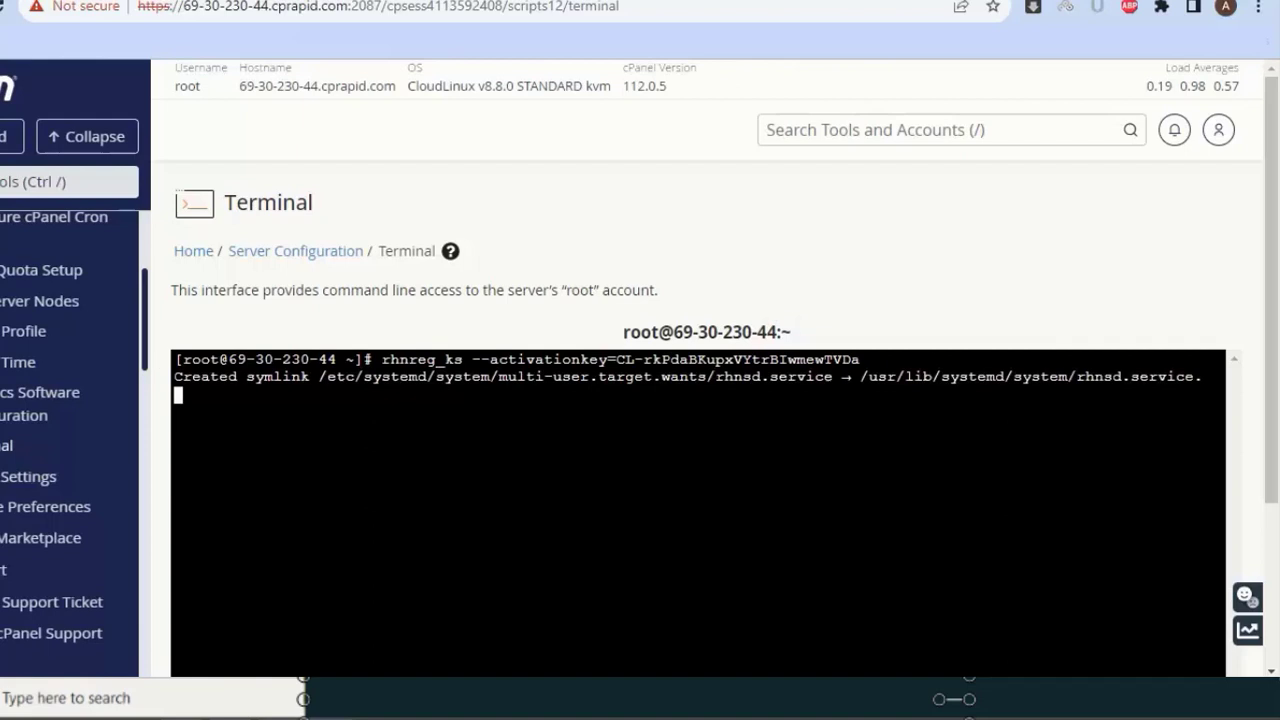
{"action": "key", "text": "Up"}
{"action": "key", "text": "Return"}
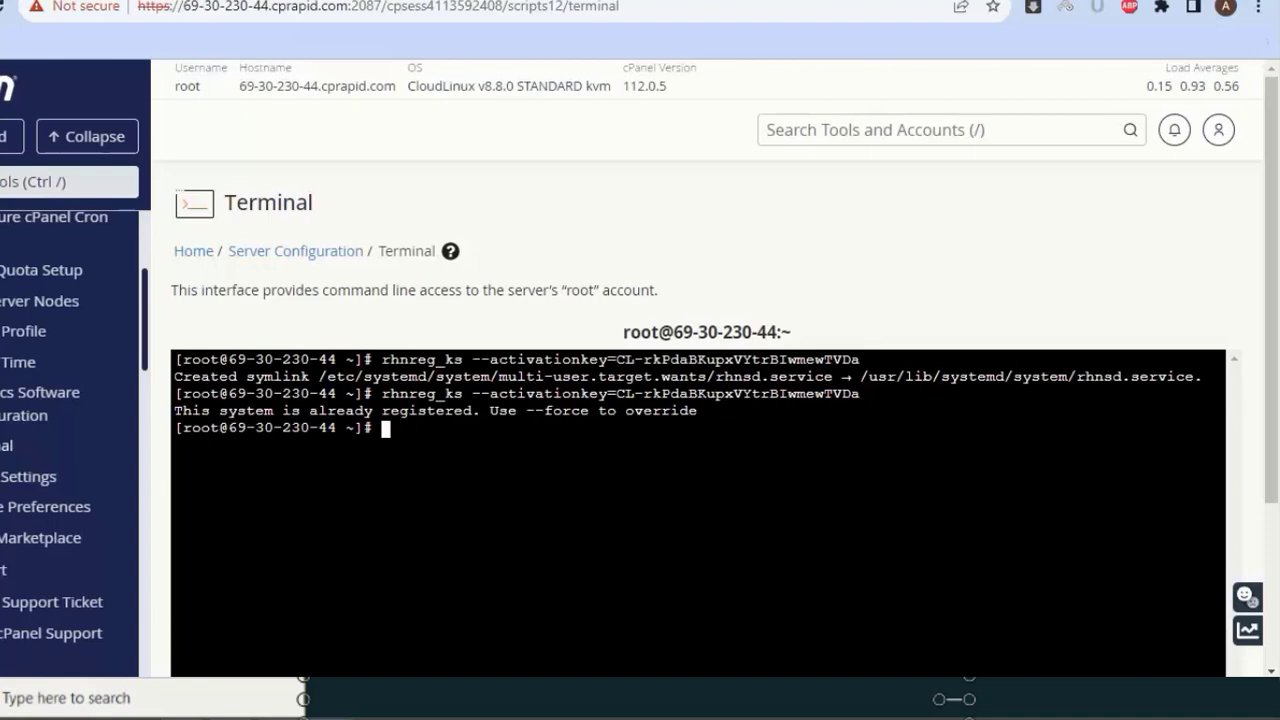
Try to open CloudLinux Manager in WHM
{"action": "scroll", "coordinate": [132, 425], "scroll_direction": "up", "scroll_amount": 3}
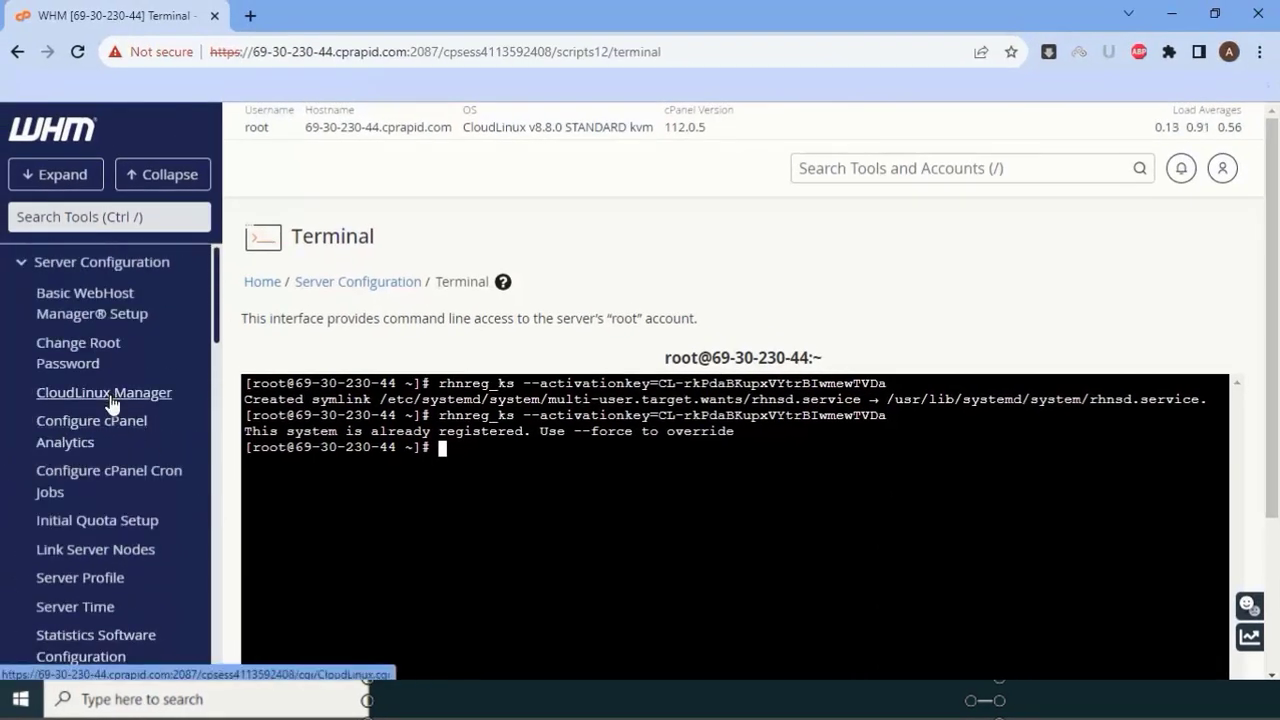
{"action": "left_click", "coordinate": [104, 393]}
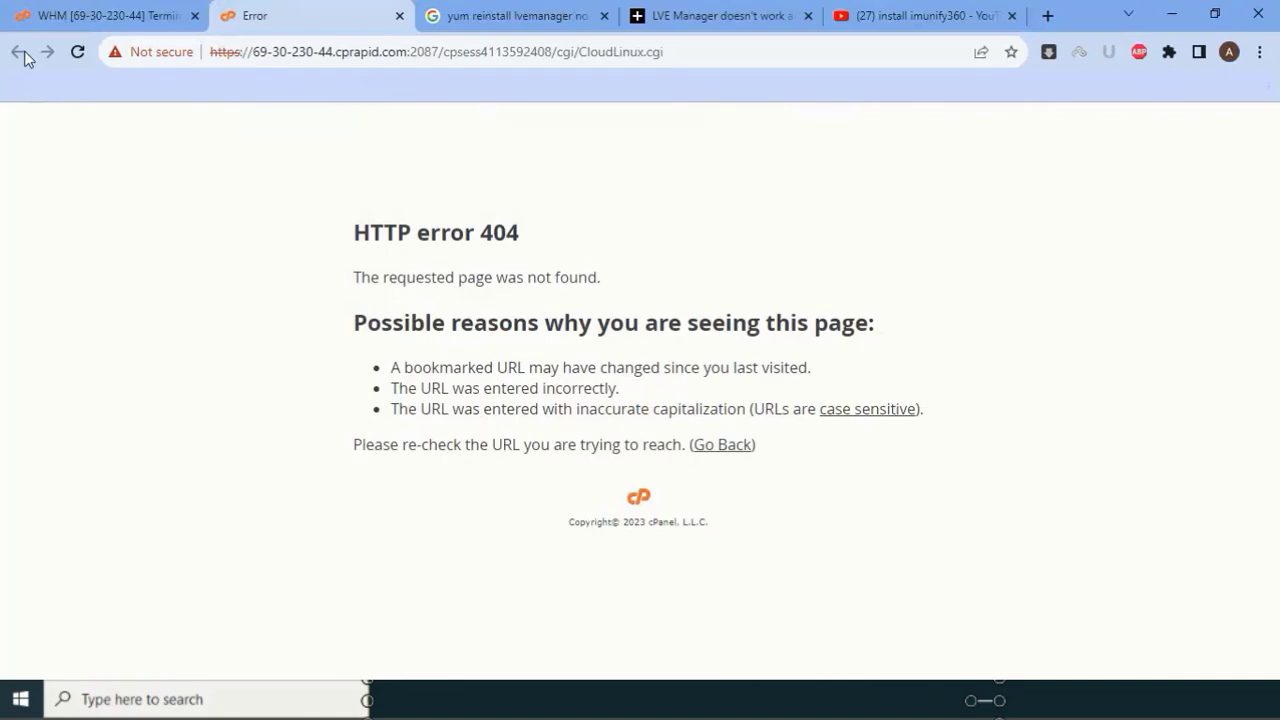
In the WHM Terminal, clear the old output and run yum install lvemanager, answering y to the package confirmation
{"action": "left_click", "coordinate": [44, 25]}
{"action": "type", "text": "clear"}
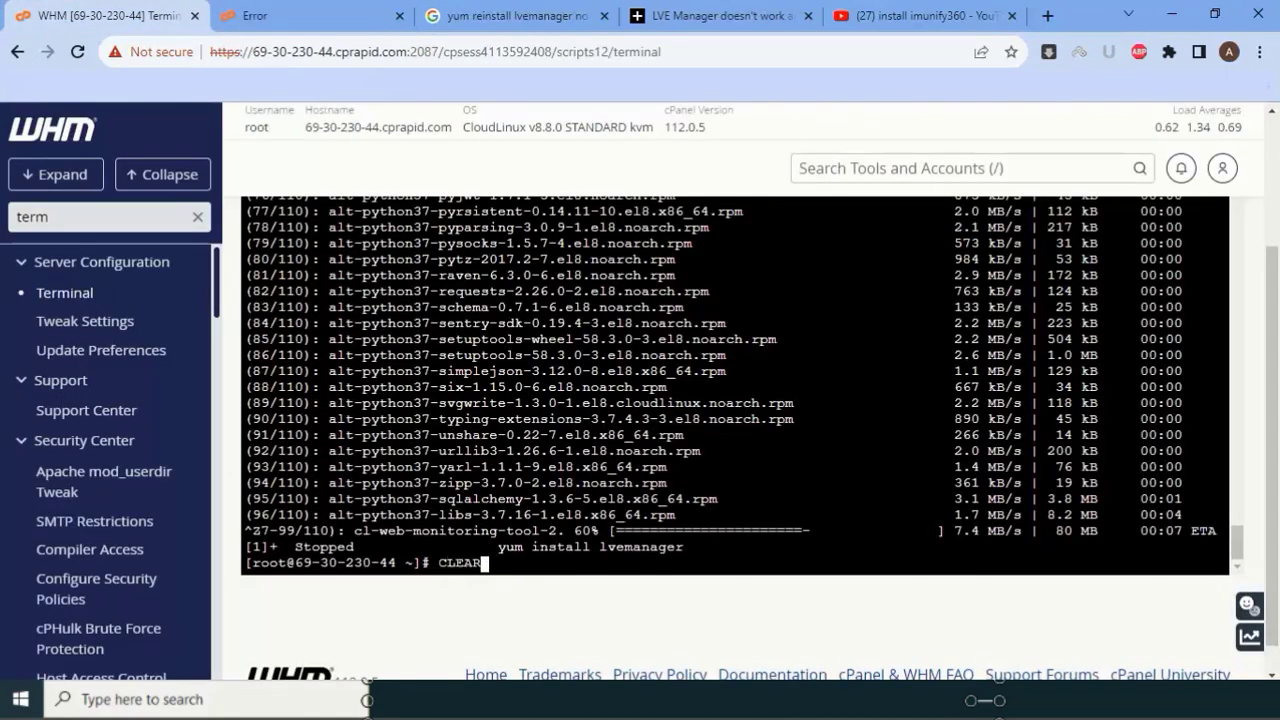
{"action": "key", "text": "Return"}
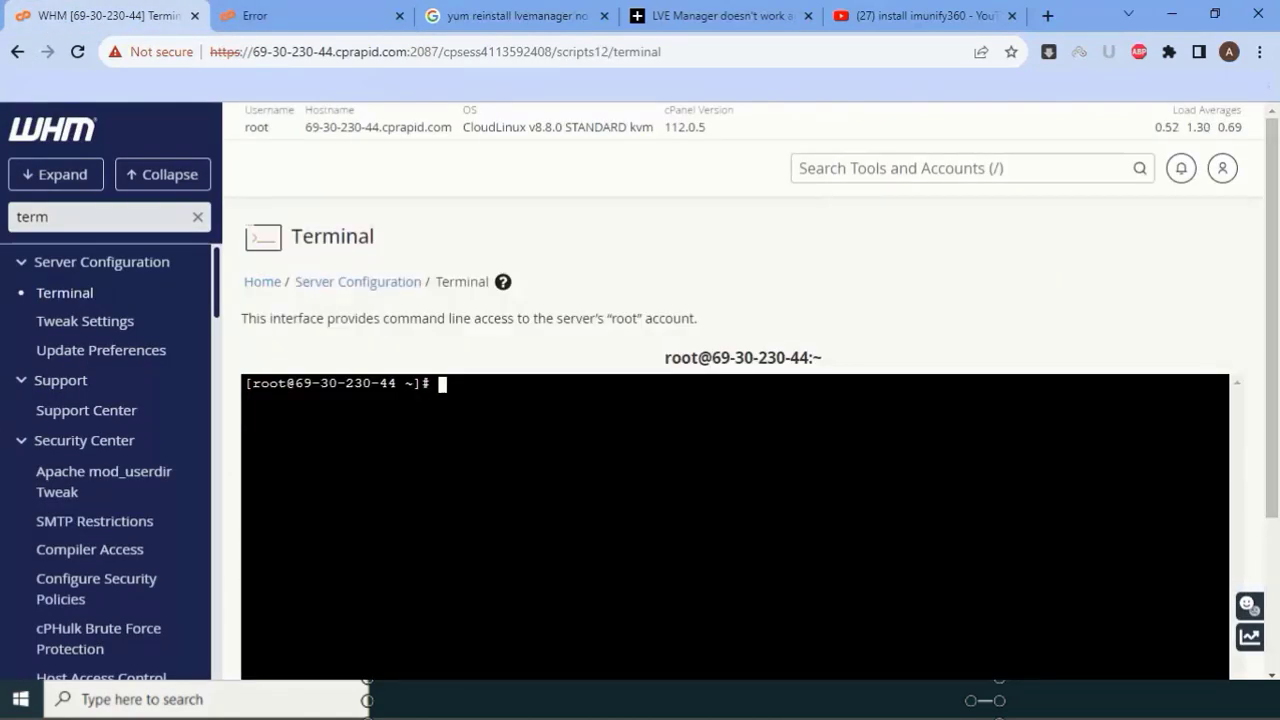
{"action": "right_click", "coordinate": [582, 444]}
{"action": "left_click", "coordinate": [654, 296]}
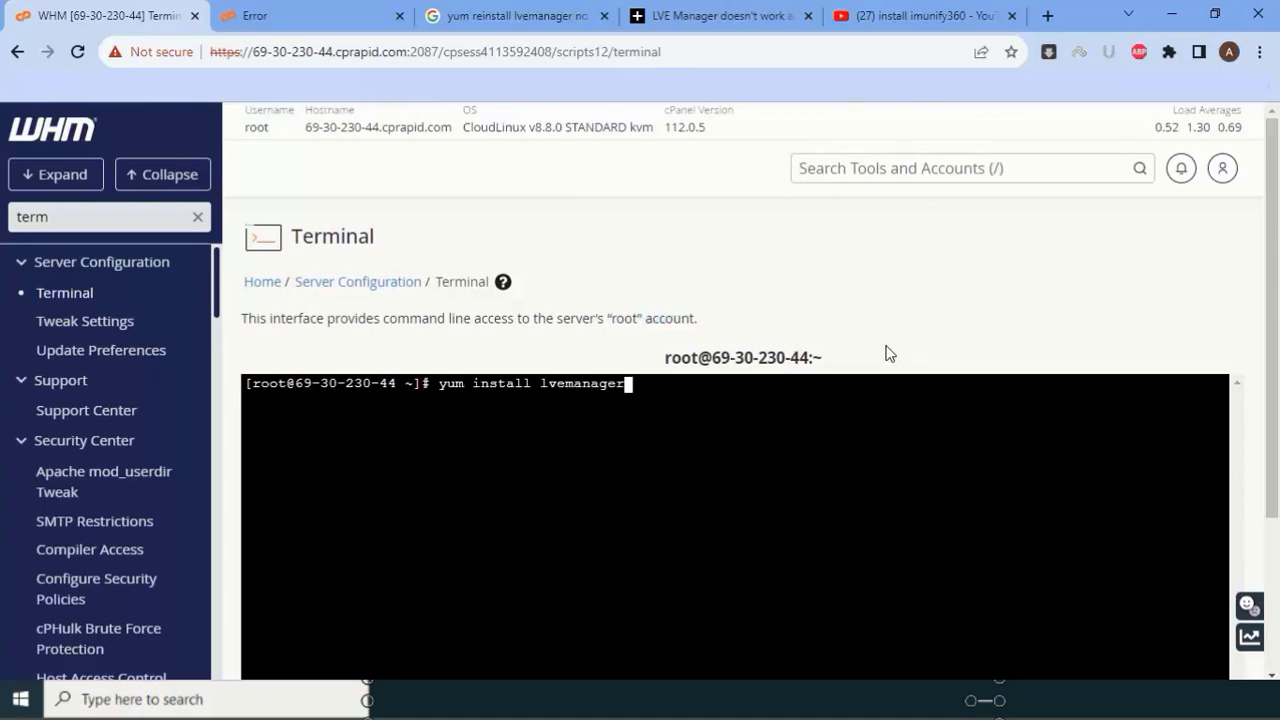
{"action": "key", "text": "Return"}
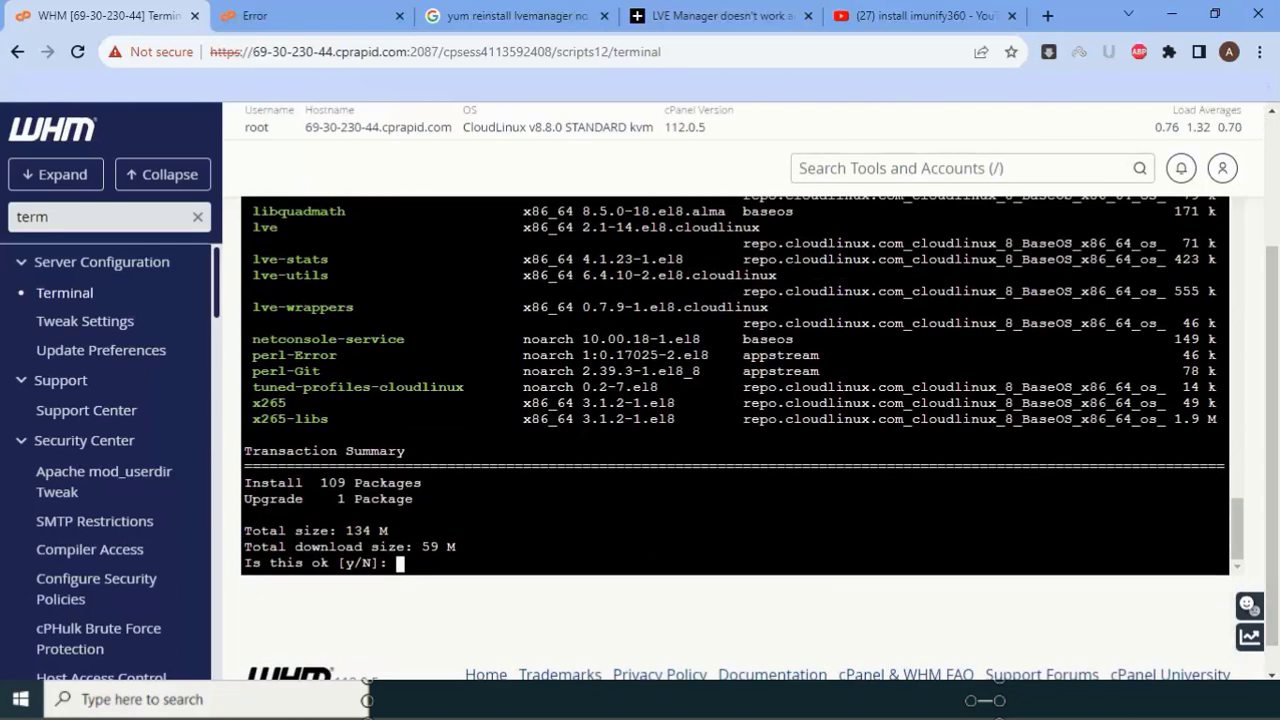
{"action": "left_click", "coordinate": [517, 417]}
{"action": "type", "text": "y"}
{"action": "key", "text": "Return"}
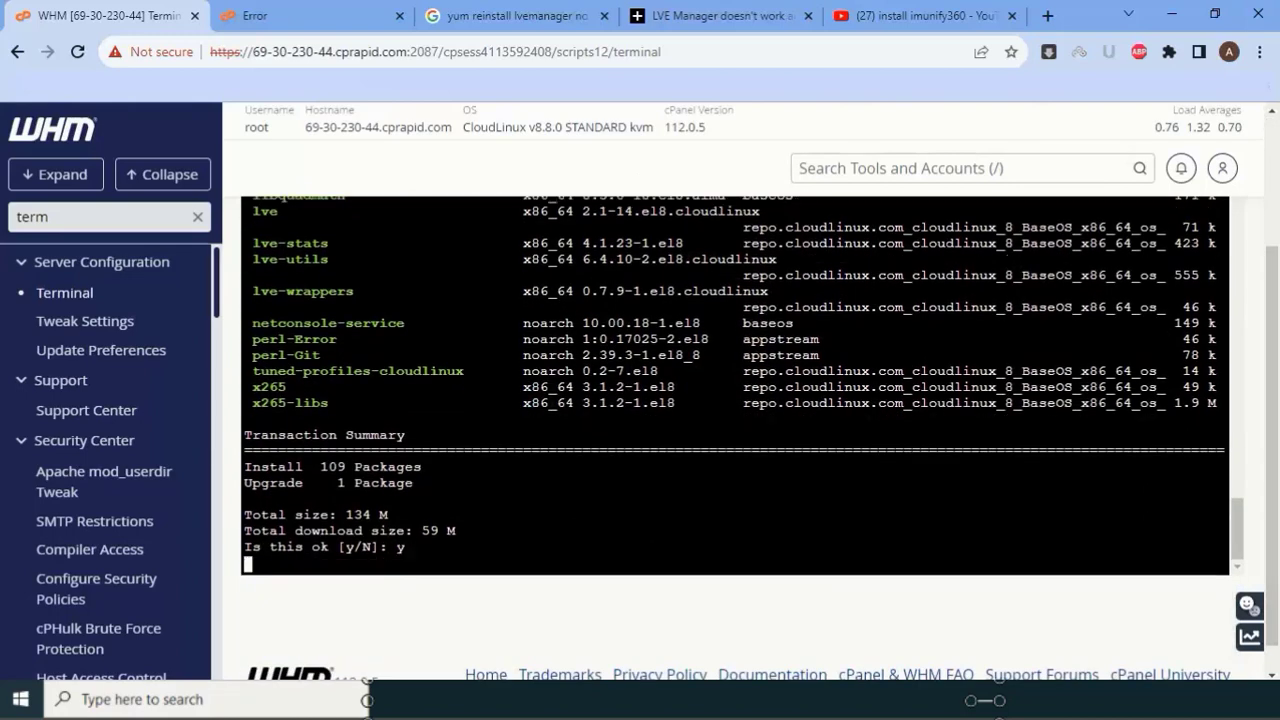
Close the extra browser tabs and bring up a fresh shell prompt in the WHM Terminal once the lvemanager installation ends
{"action": "left_click", "coordinate": [808, 15]}
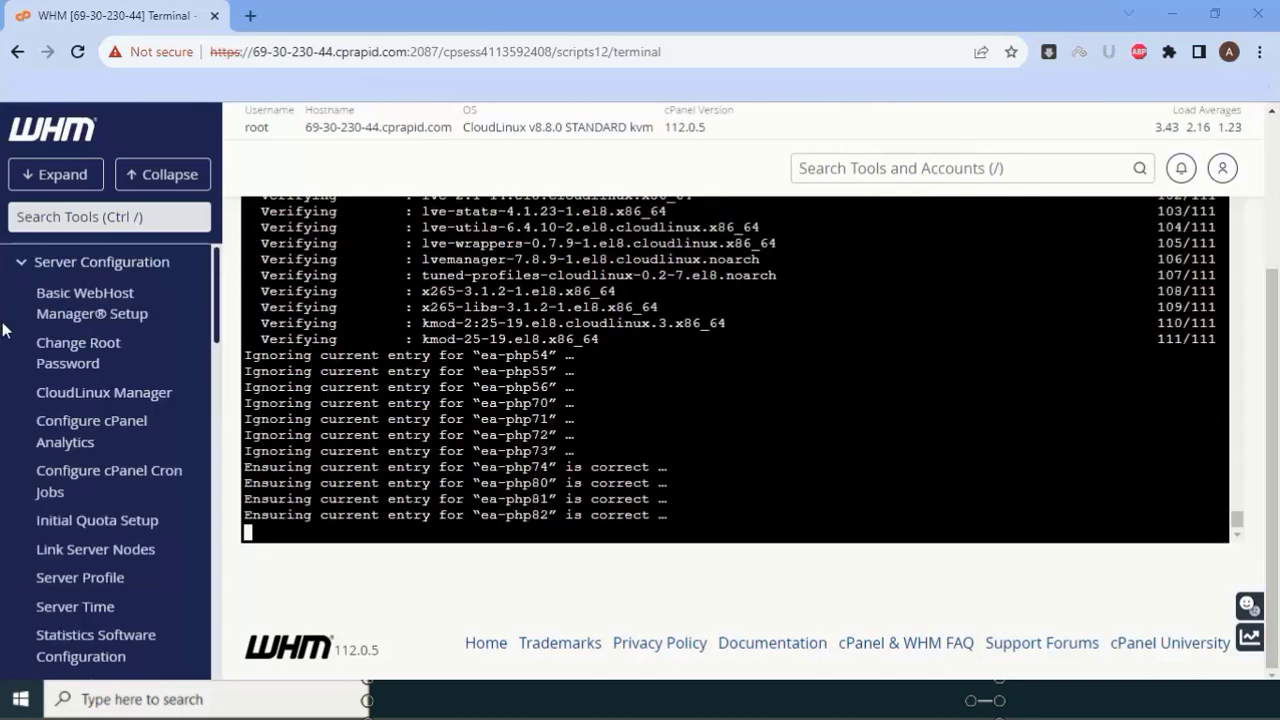
{"action": "key", "text": "Return"}
{"action": "key", "text": "Return"}
{"action": "key", "text": "Return"}
{"action": "key", "text": "Return"}
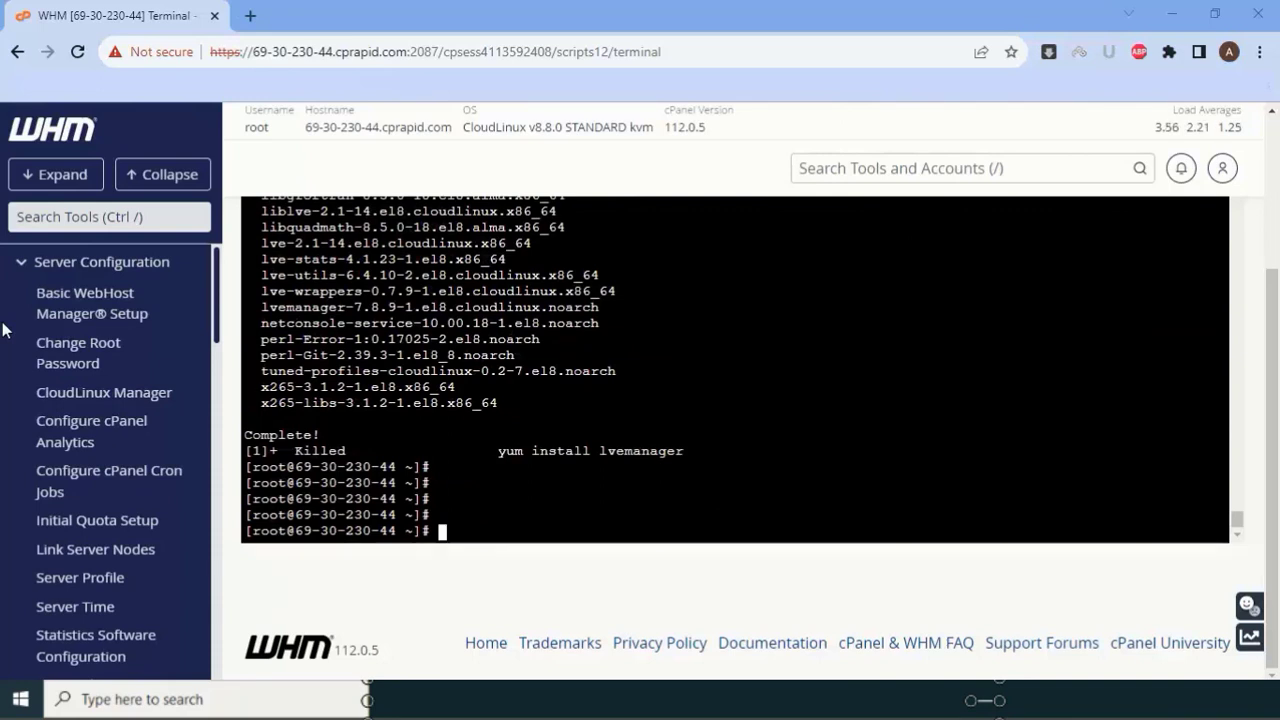
Check CloudLinux Manager in a separate tab and restart the server by running reboot in the WHM Terminal
{"action": "type", "text": "reboot"}
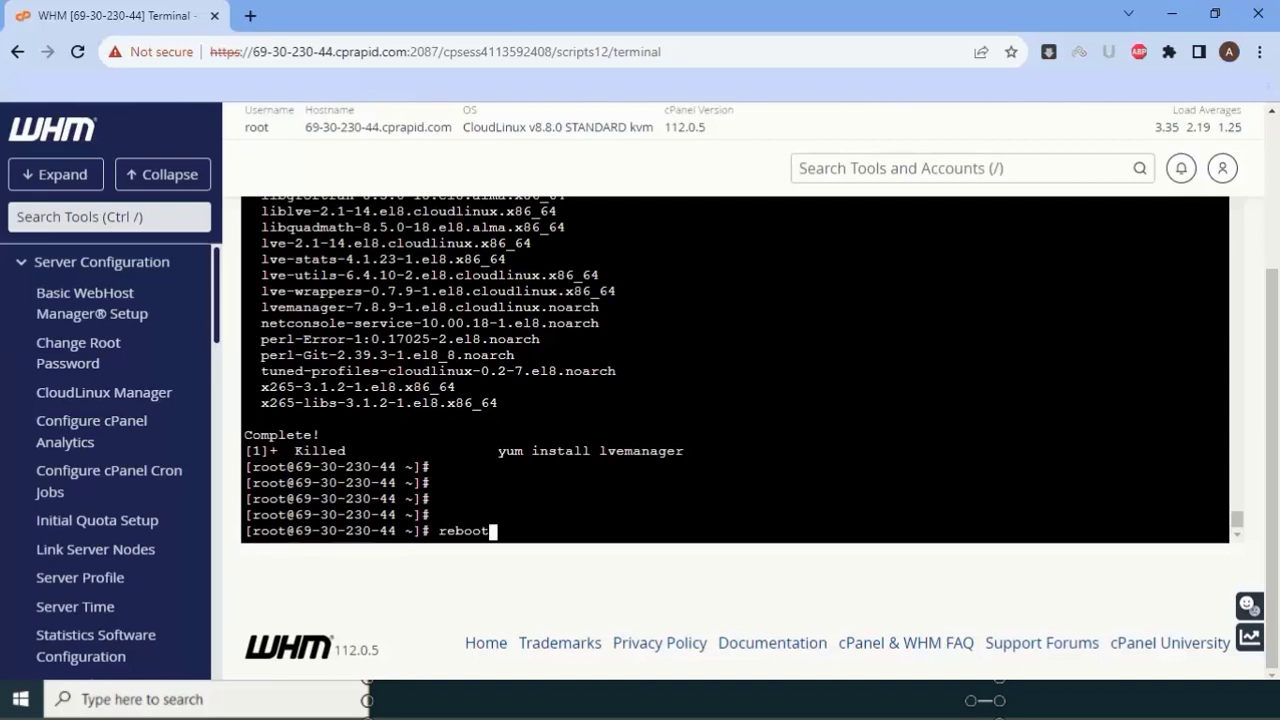
{"action": "right_click", "coordinate": [143, 390]}
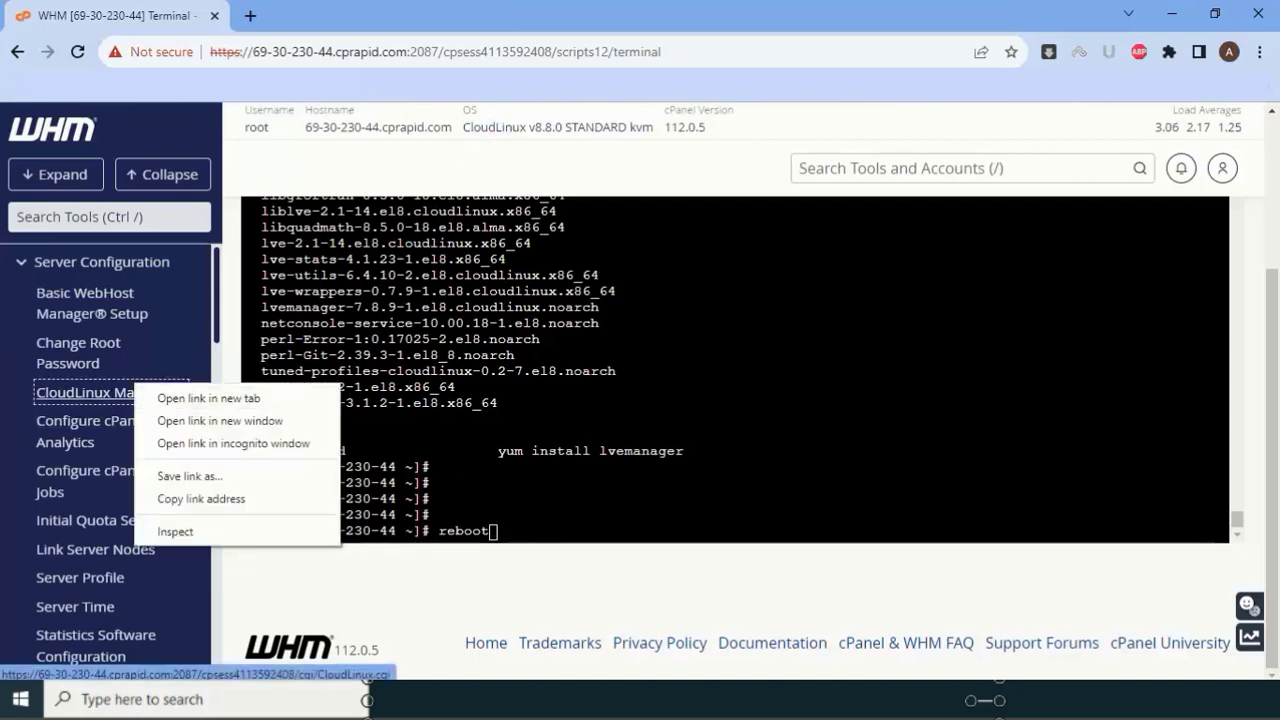
{"action": "left_click", "coordinate": [190, 400]}
{"action": "key", "text": "ctrl+Tab"}
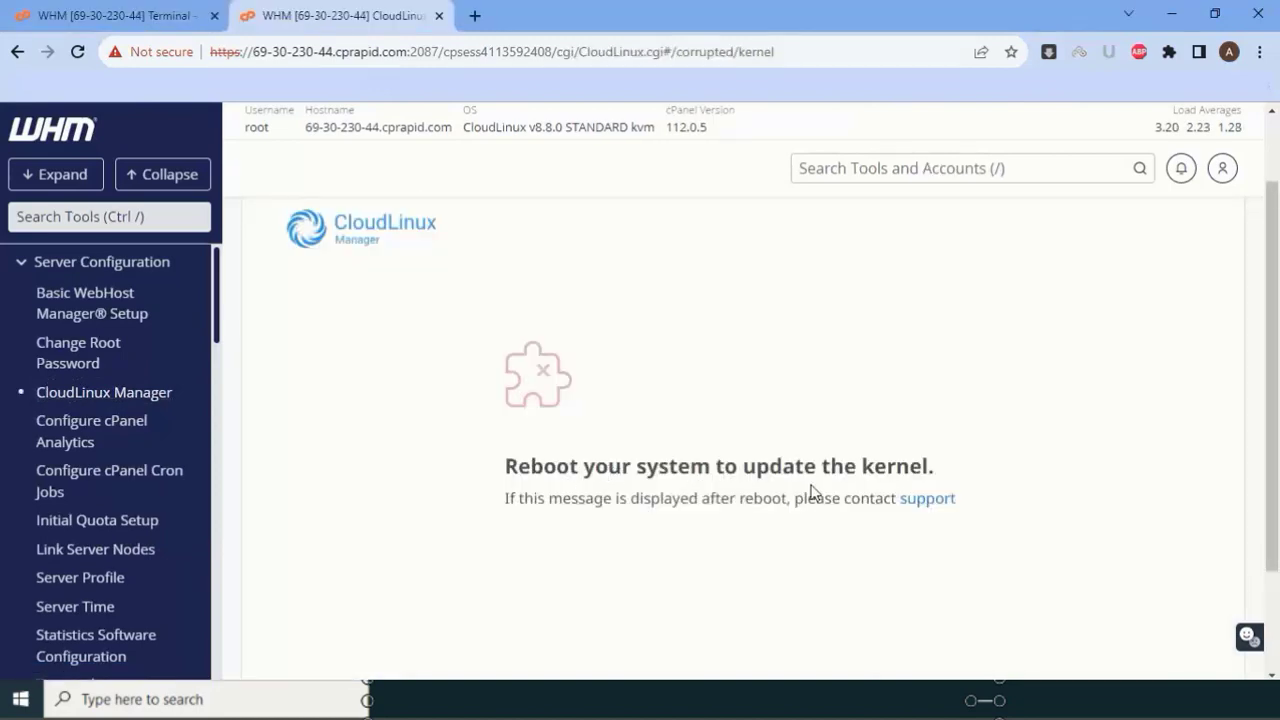
{"action": "key", "text": "ctrl+shift+Tab"}
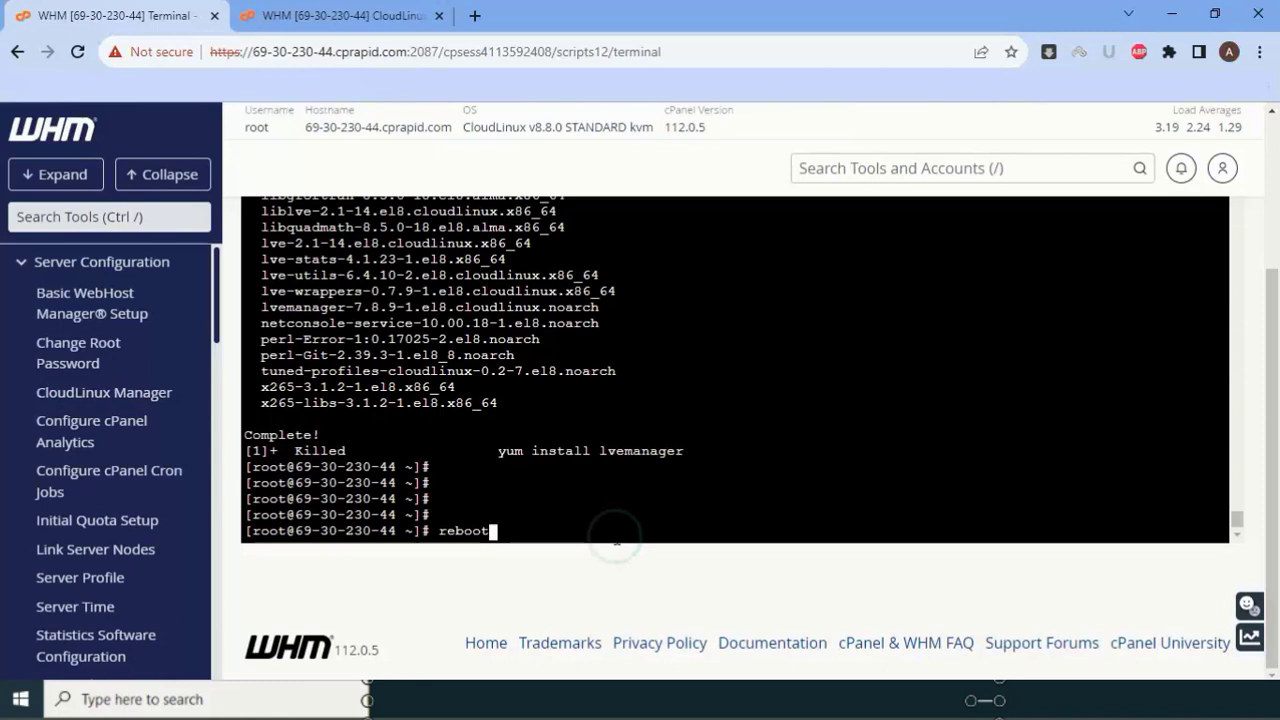
{"action": "key", "text": "Return"}
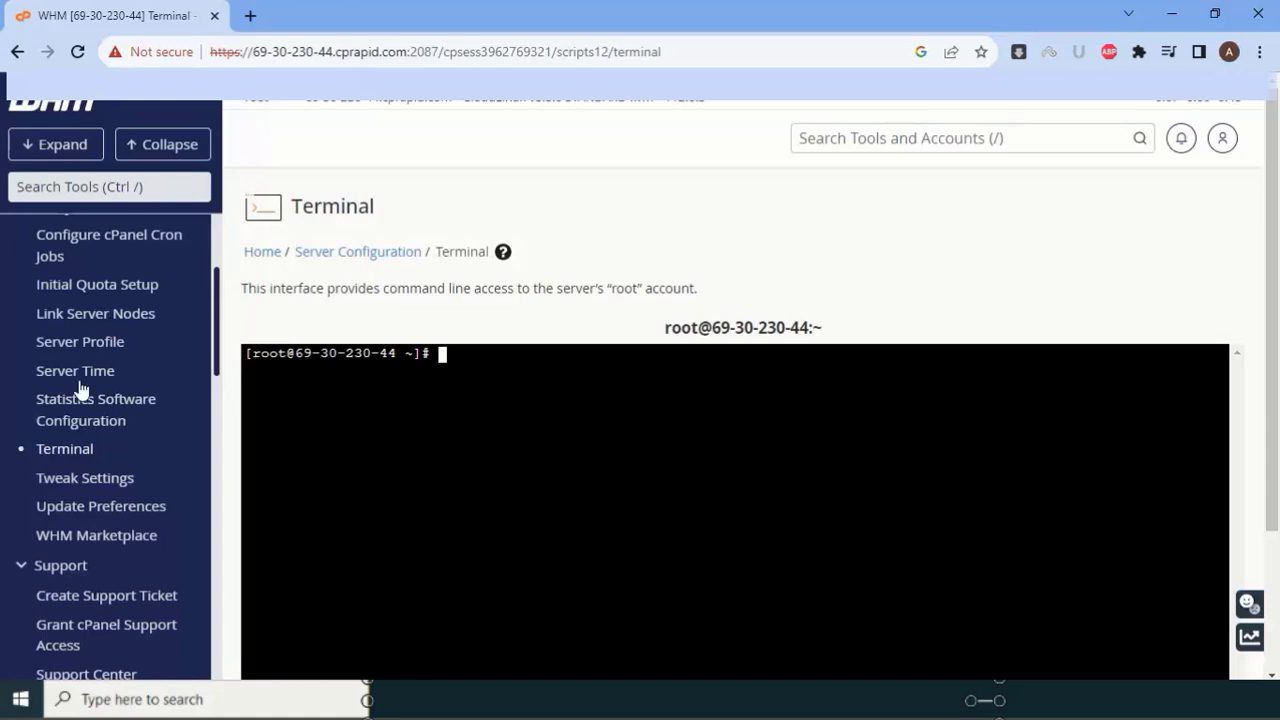
Open CloudLinux Manager in WHM and start its setup wizard
{"action": "scroll", "coordinate": [175, 465], "scroll_direction": "up", "scroll_amount": 3}
{"action": "left_click", "coordinate": [118, 356]}
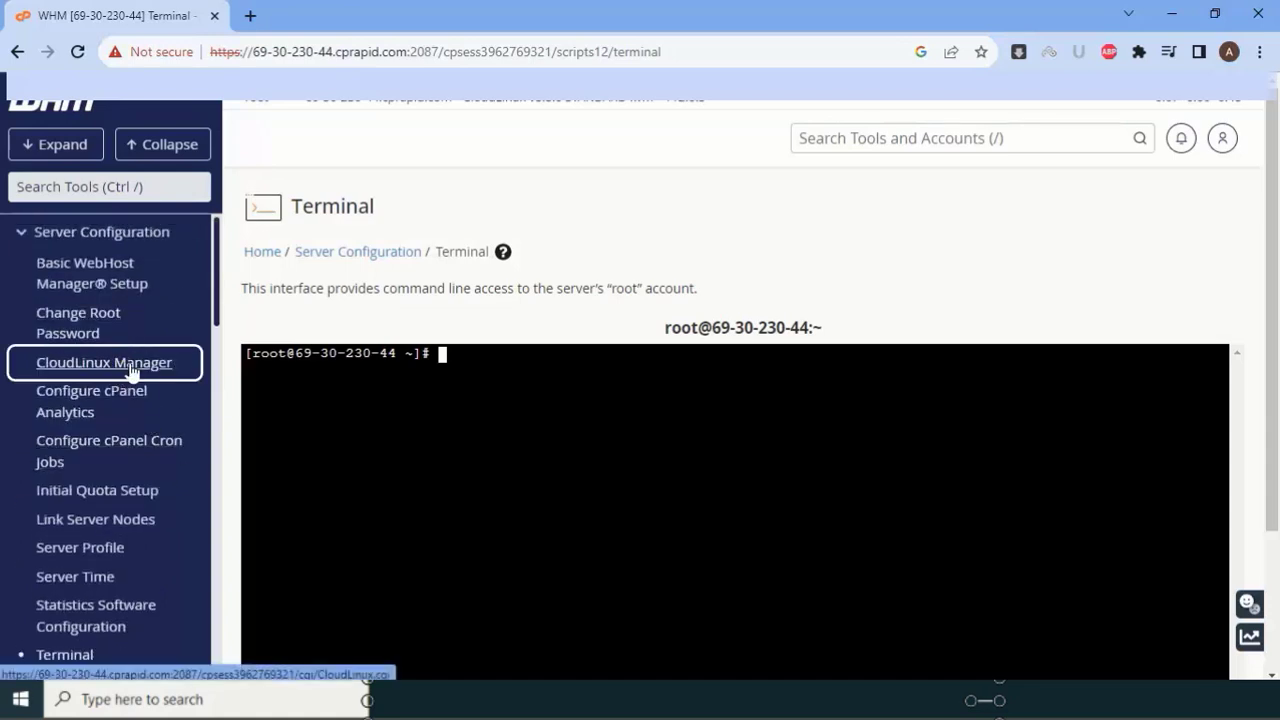
{"action": "left_click", "coordinate": [130, 368]}
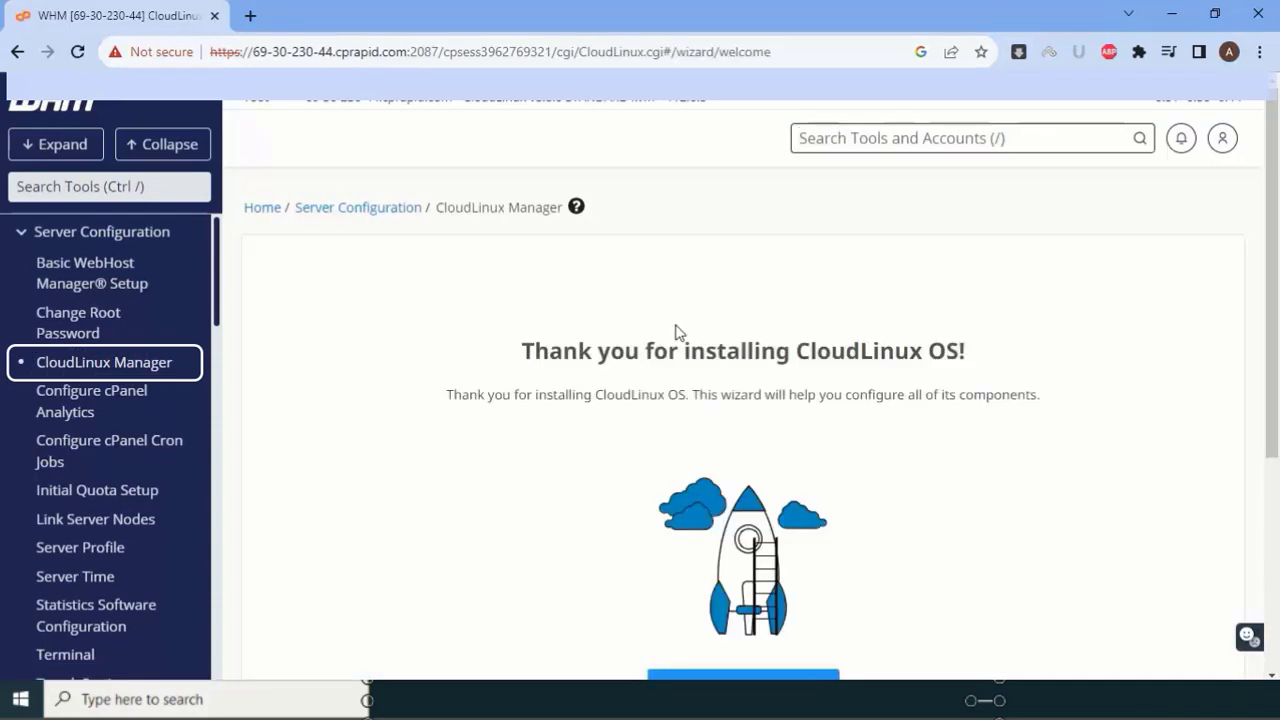
{"action": "scroll", "coordinate": [675, 332], "scroll_direction": "down", "scroll_amount": 1}
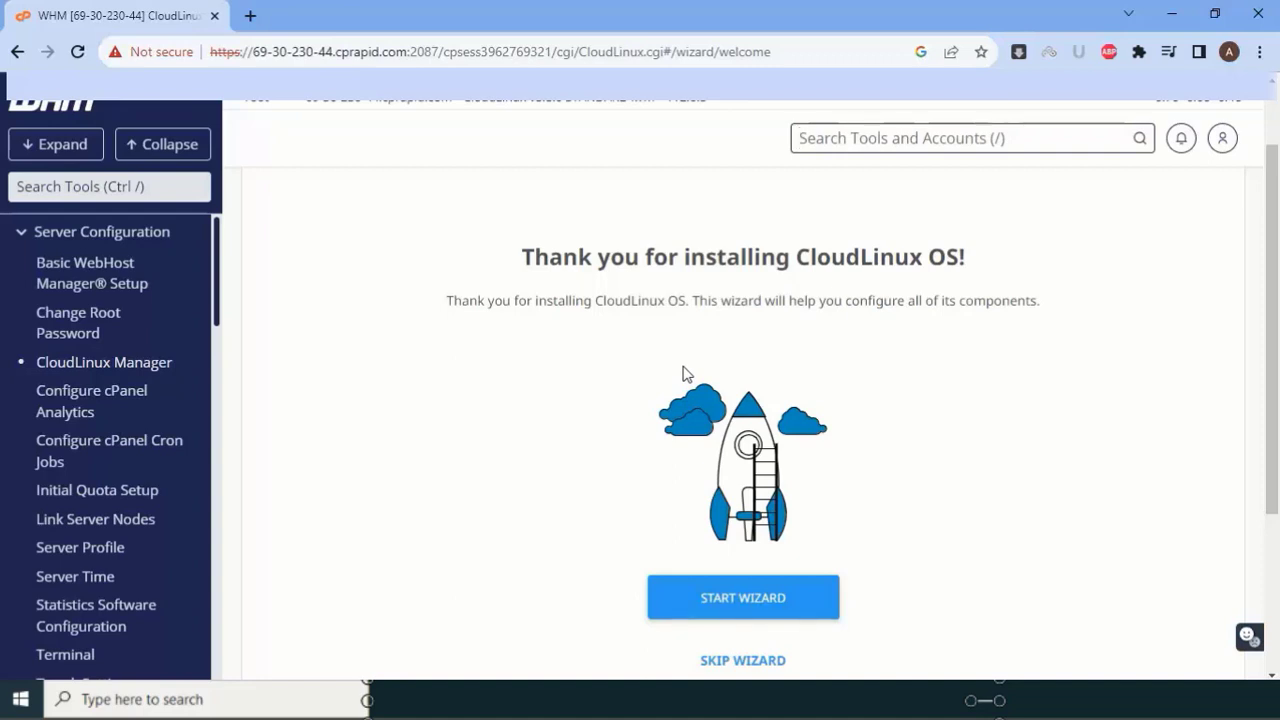
{"action": "left_click", "coordinate": [782, 609]}
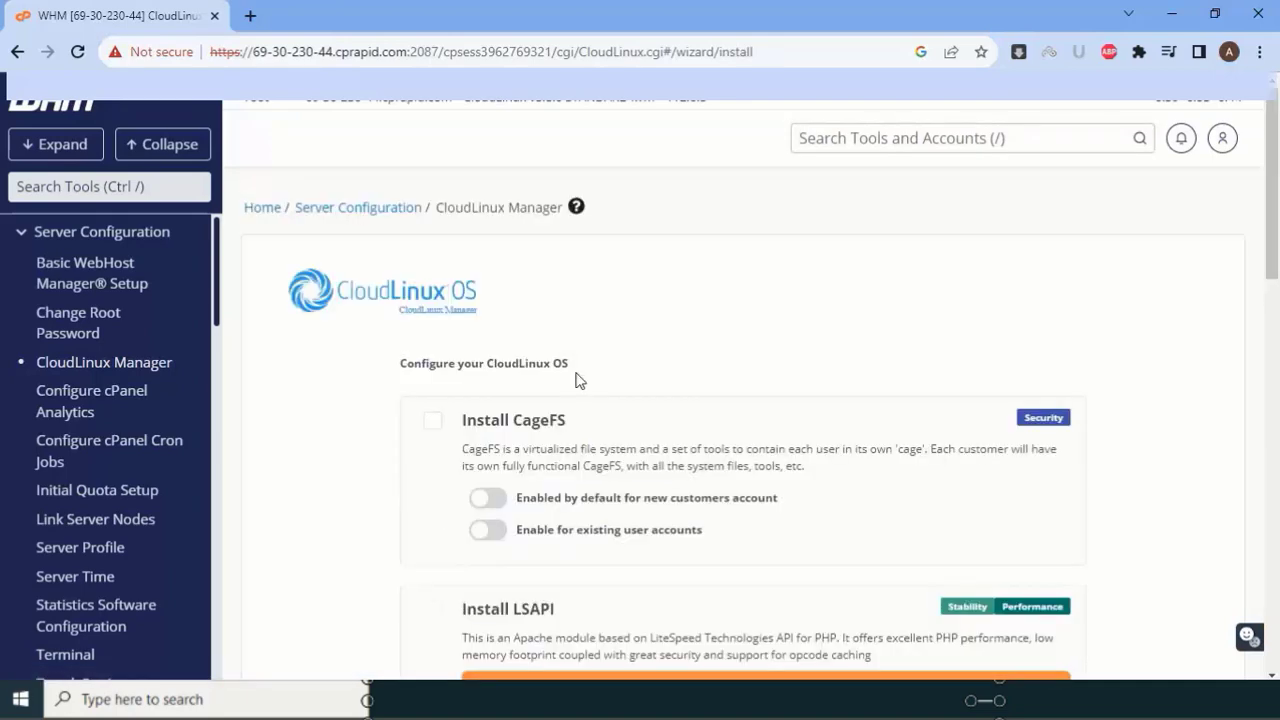
Review the wizard's components and select Install CageFS, enabled by default for new customer accounts and for existing user accounts
{"action": "scroll", "coordinate": [574, 372], "scroll_direction": "down", "scroll_amount": 15}
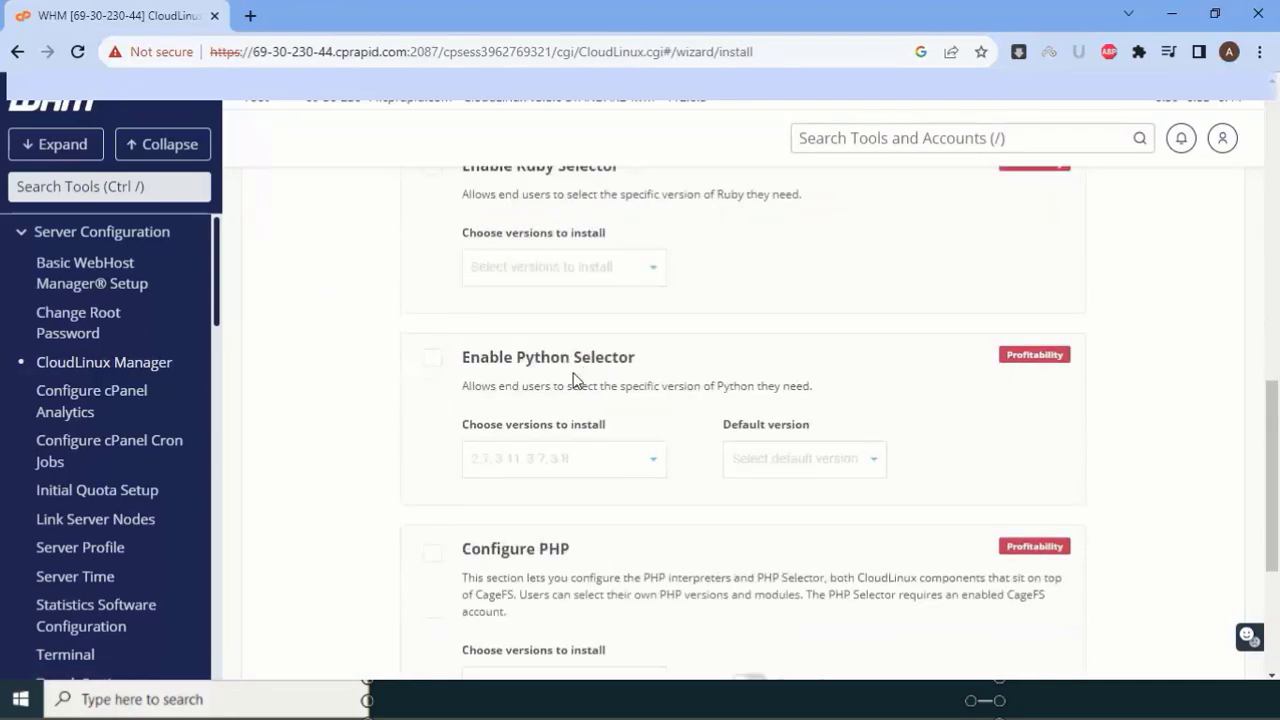
{"action": "scroll", "coordinate": [572, 372], "scroll_direction": "up", "scroll_amount": 8}
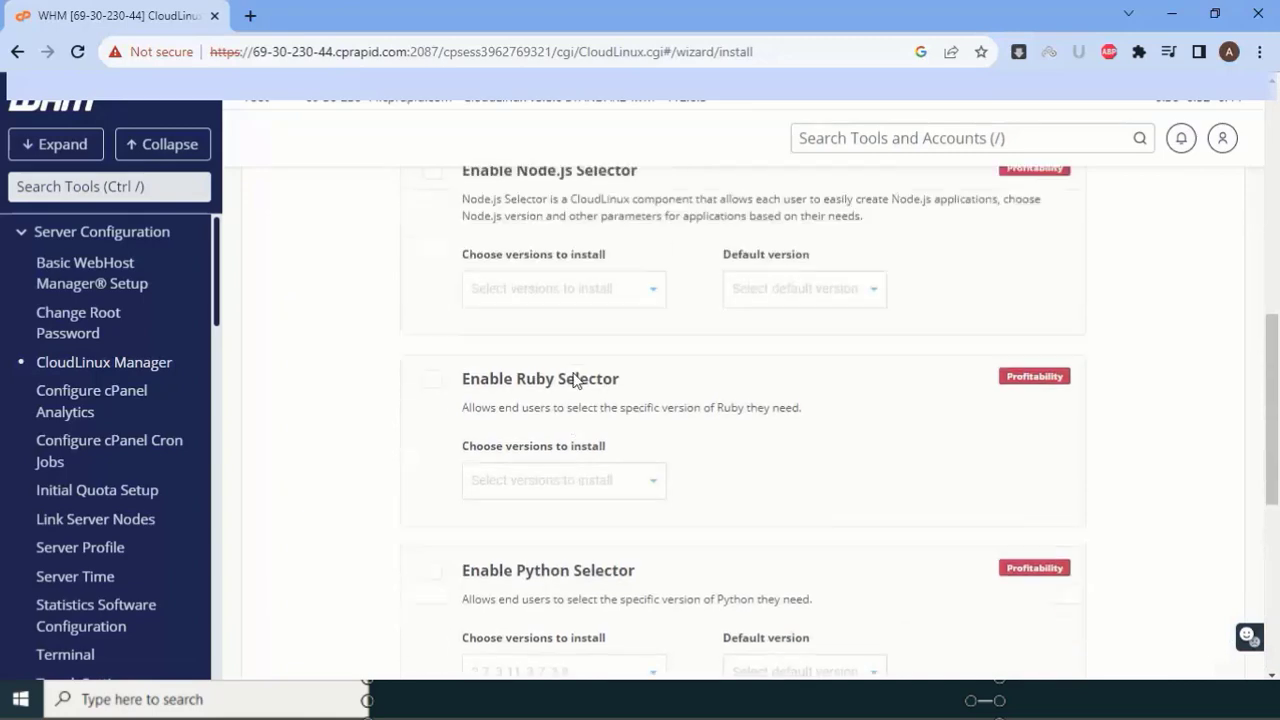
{"action": "scroll", "coordinate": [573, 373], "scroll_direction": "up", "scroll_amount": 6}
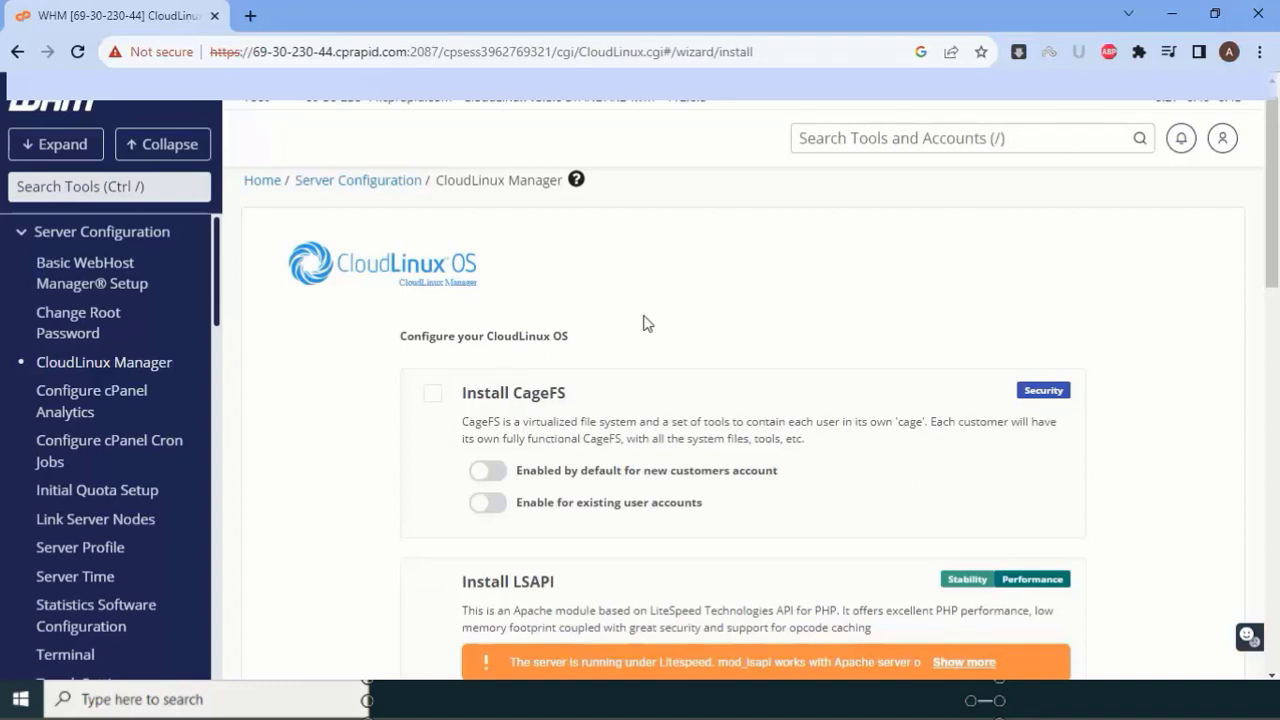
{"action": "left_click", "coordinate": [432, 394]}
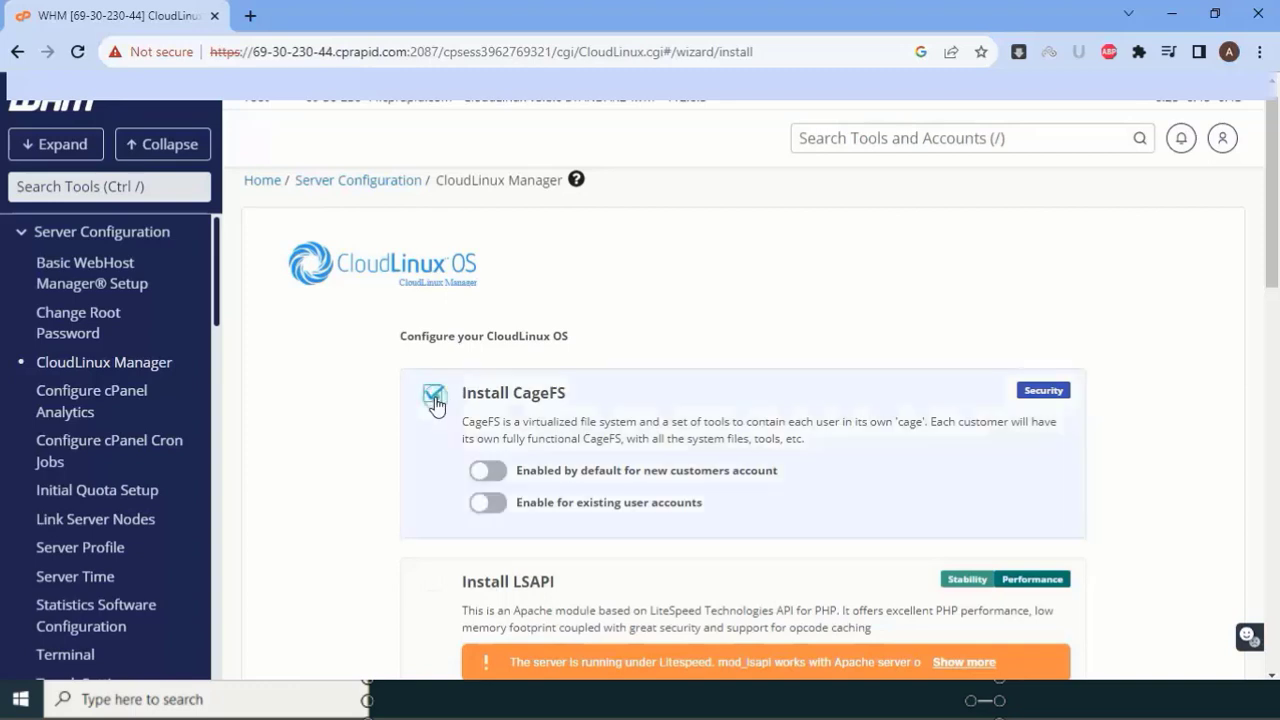
{"action": "left_click", "coordinate": [503, 476]}
{"action": "left_click", "coordinate": [497, 508]}
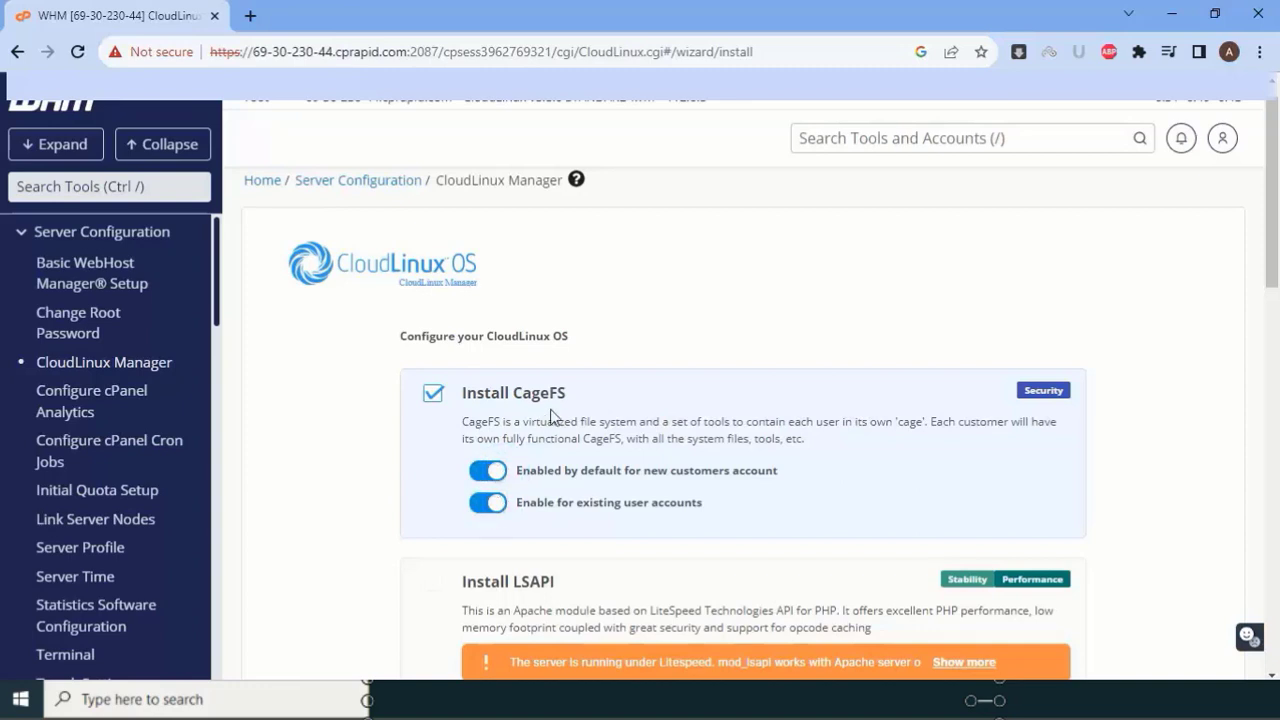
Select Install MySQL Governor in the wizard and agree to the database backup notice
{"action": "scroll", "coordinate": [551, 416], "scroll_direction": "down", "scroll_amount": 2}
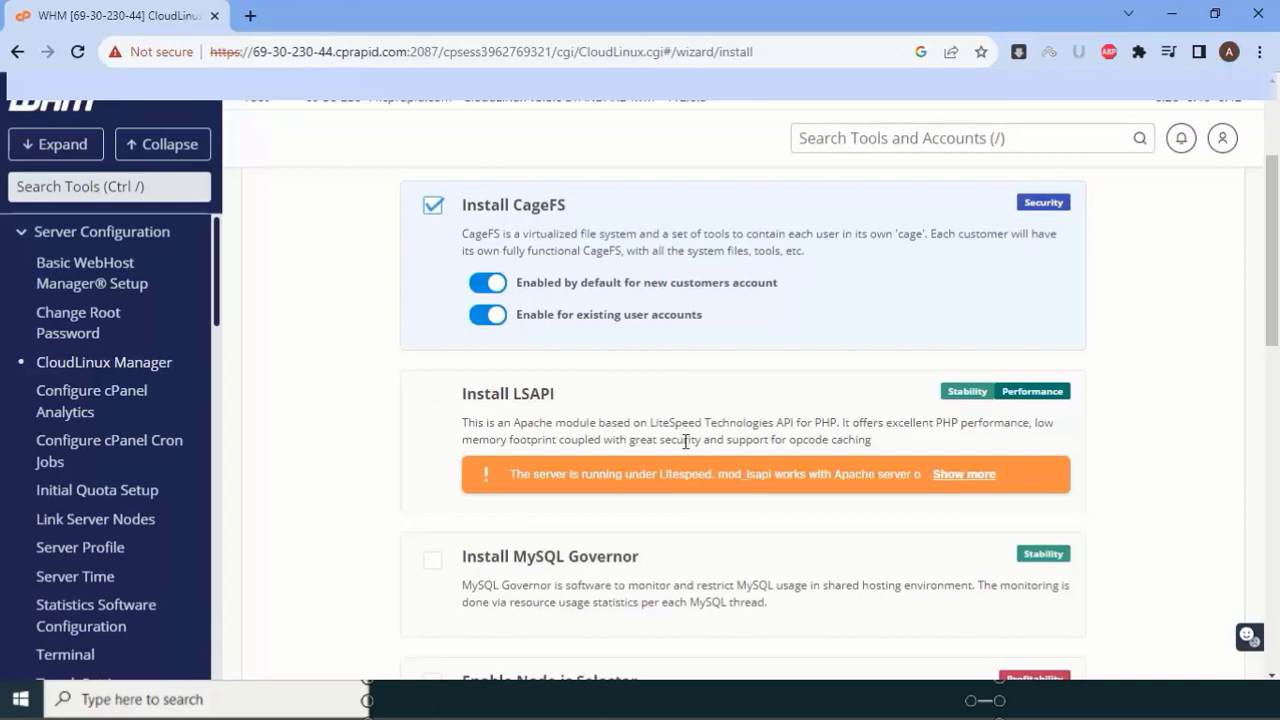
{"action": "scroll", "coordinate": [684, 441], "scroll_direction": "down", "scroll_amount": 2}
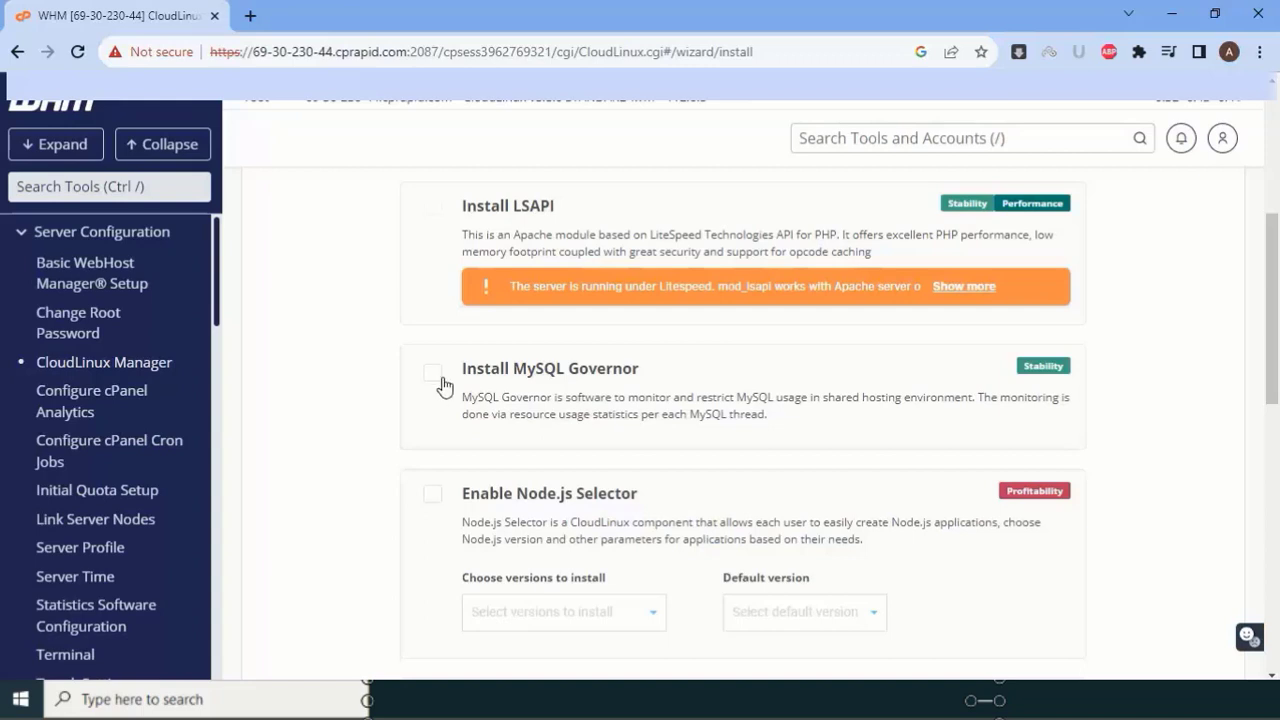
{"action": "left_click", "coordinate": [436, 380]}
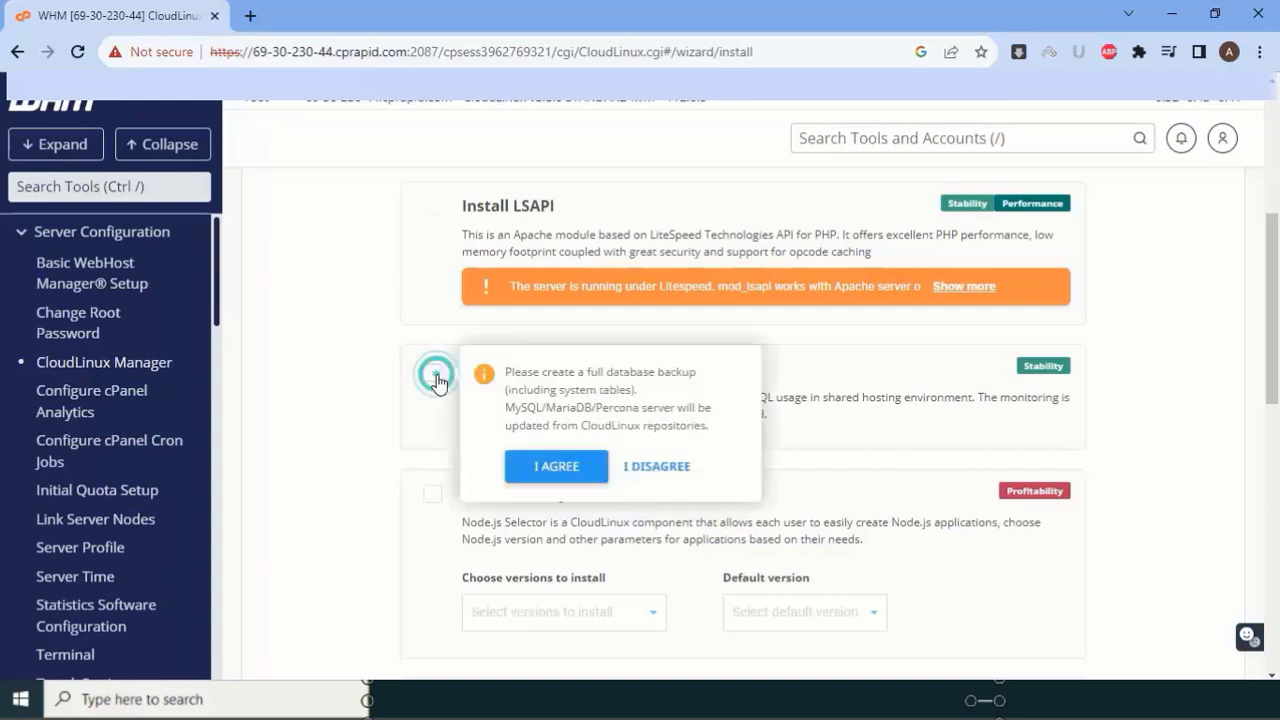
{"action": "left_click", "coordinate": [540, 468]}
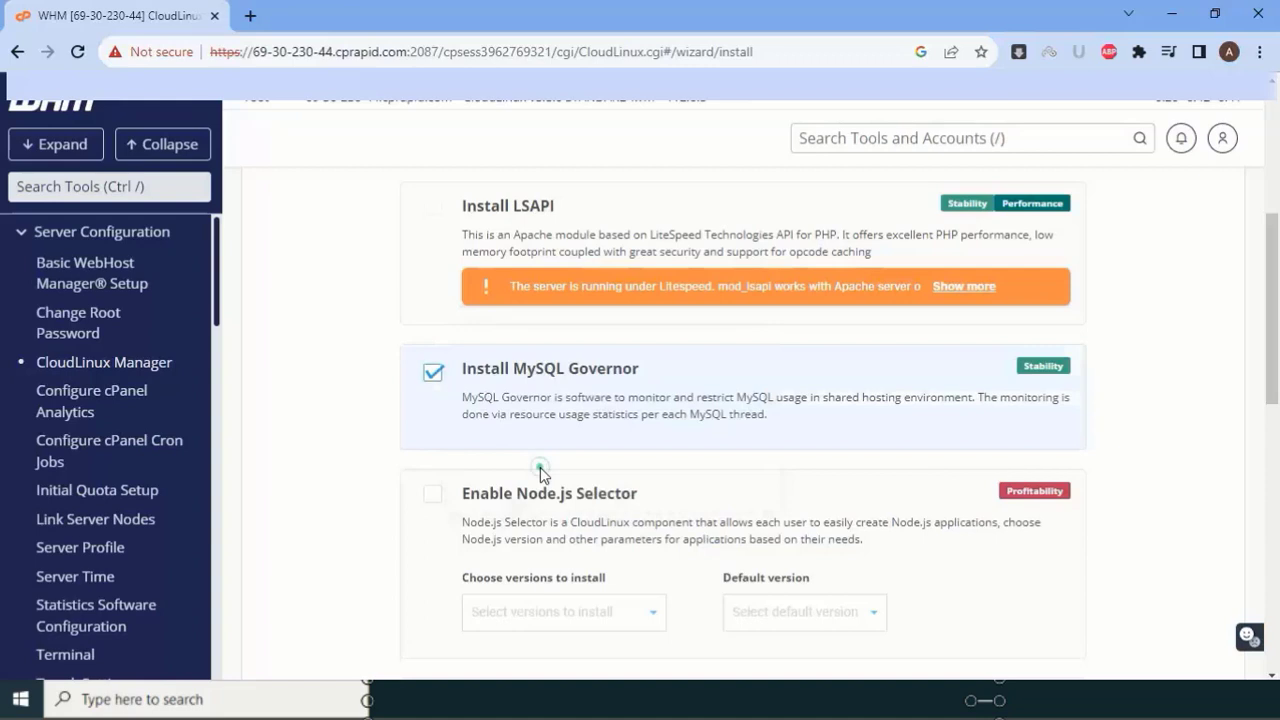
Enable Node.js Selector and choose versions 14, 16, 18, 19 and 20 to install
{"action": "scroll", "coordinate": [378, 372], "scroll_direction": "down", "scroll_amount": 2}
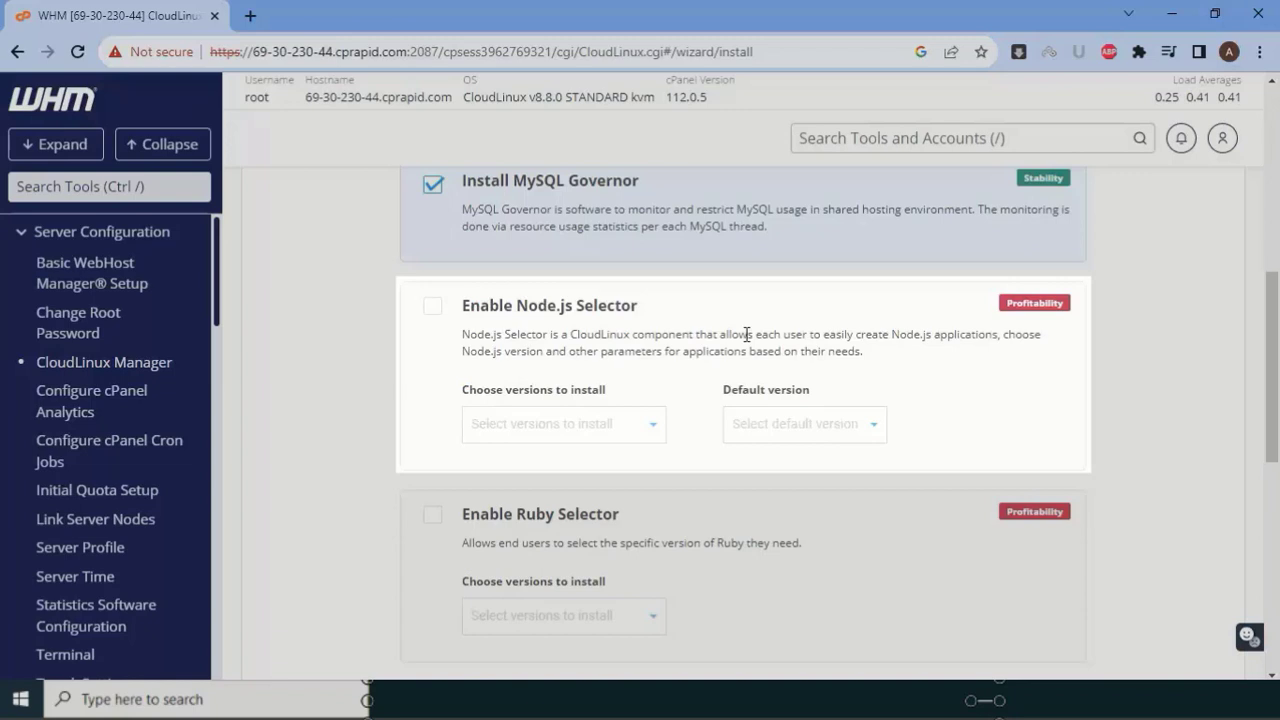
{"action": "left_click", "coordinate": [432, 306]}
{"action": "left_click", "coordinate": [560, 424]}
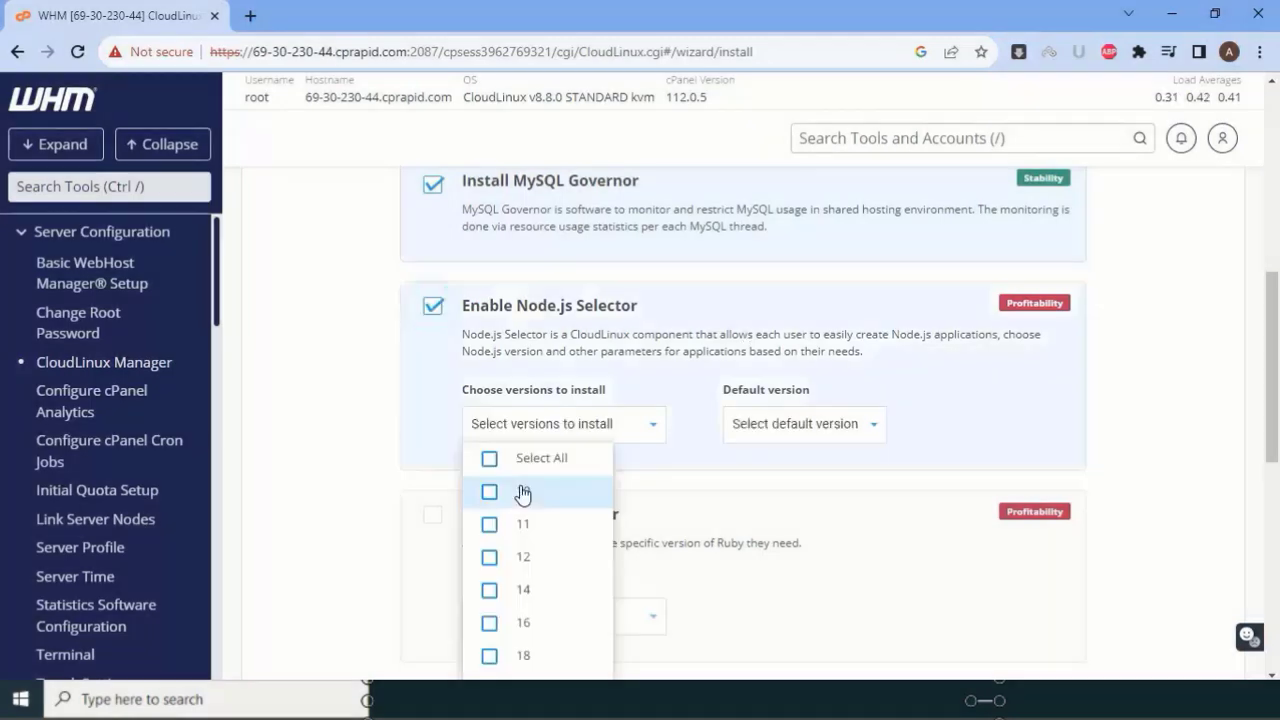
{"action": "scroll", "coordinate": [530, 450], "scroll_direction": "down", "scroll_amount": 3}
{"action": "scroll", "coordinate": [563, 430], "scroll_direction": "up", "scroll_amount": 1}
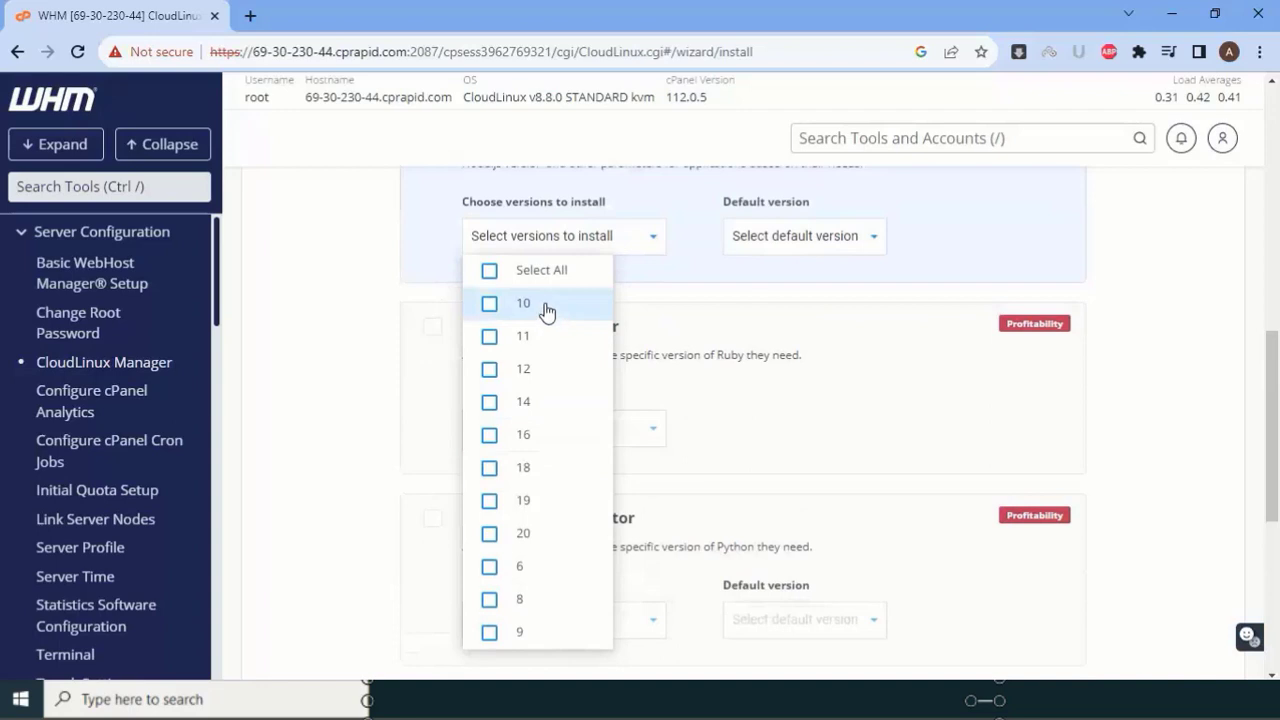
{"action": "scroll", "coordinate": [563, 523], "scroll_direction": "down", "scroll_amount": 1}
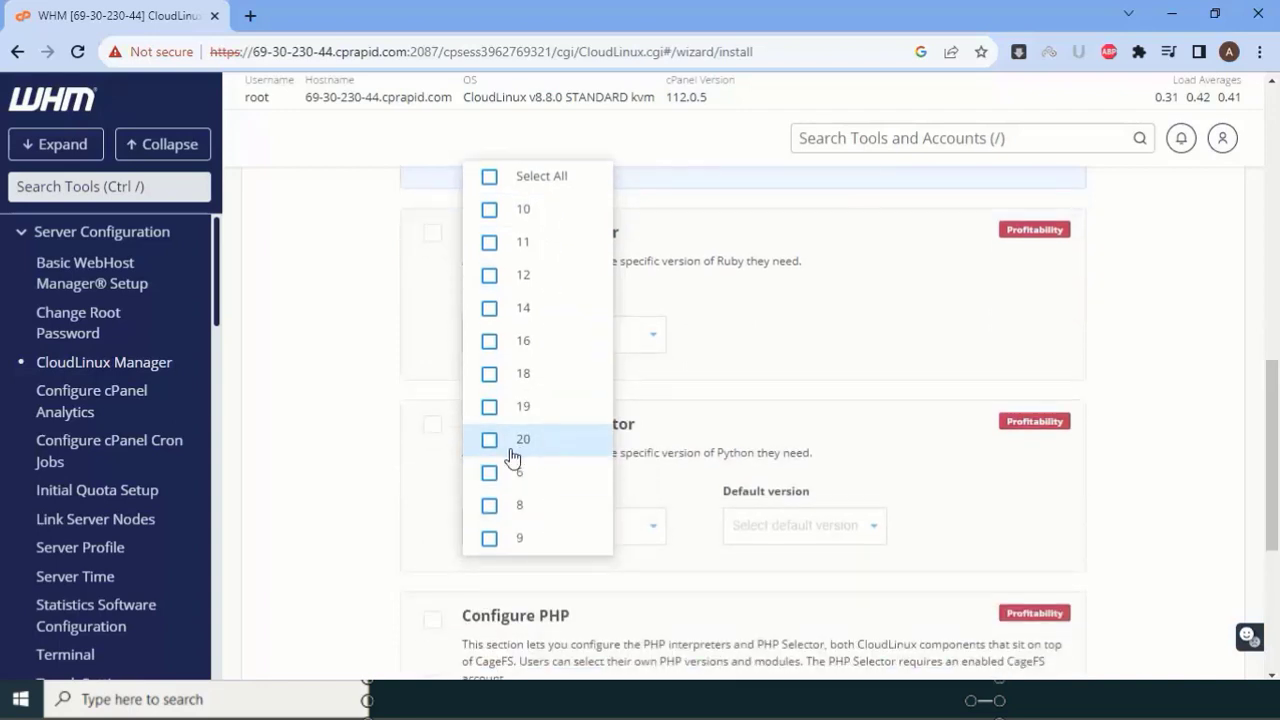
{"action": "left_click", "coordinate": [489, 448]}
{"action": "left_click", "coordinate": [491, 410]}
{"action": "left_click", "coordinate": [491, 374]}
{"action": "left_click", "coordinate": [488, 340]}
{"action": "left_click", "coordinate": [490, 311]}
{"action": "scroll", "coordinate": [760, 390], "scroll_direction": "up", "scroll_amount": 3}
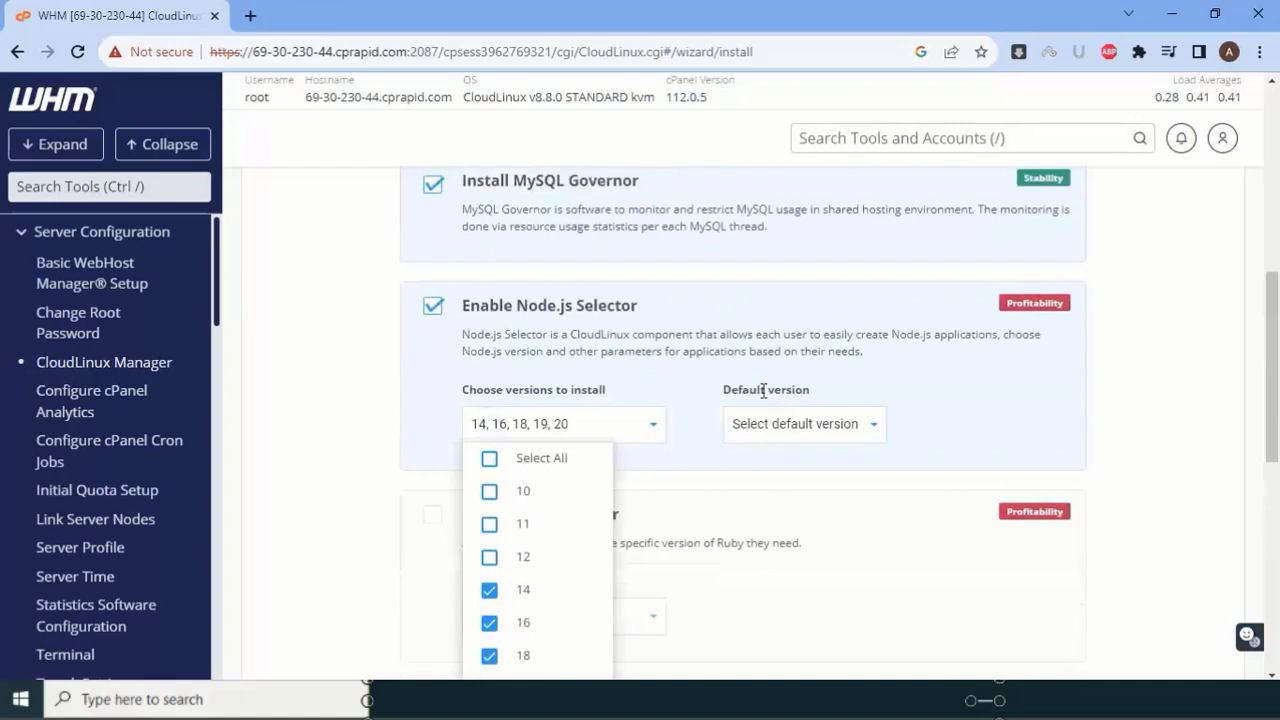
Set the default Node.js version to 18
{"action": "left_click", "coordinate": [708, 438]}
{"action": "left_click", "coordinate": [823, 438]}
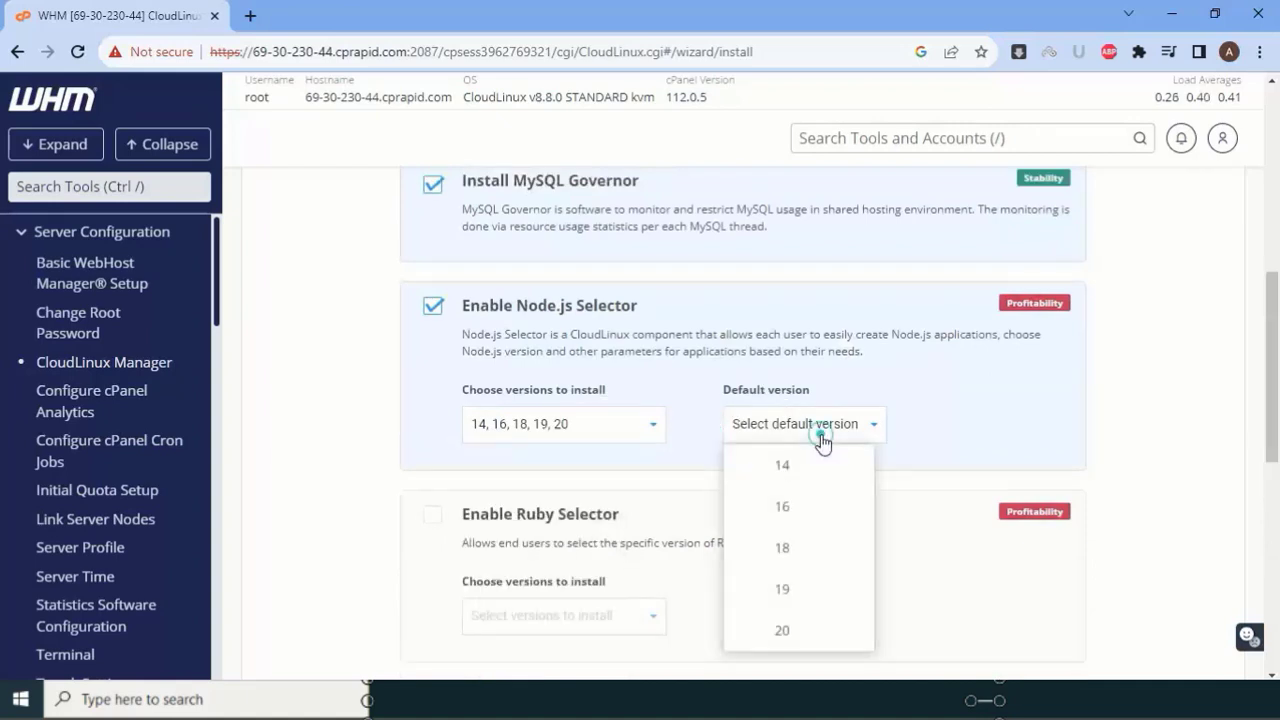
{"action": "left_click", "coordinate": [826, 552]}
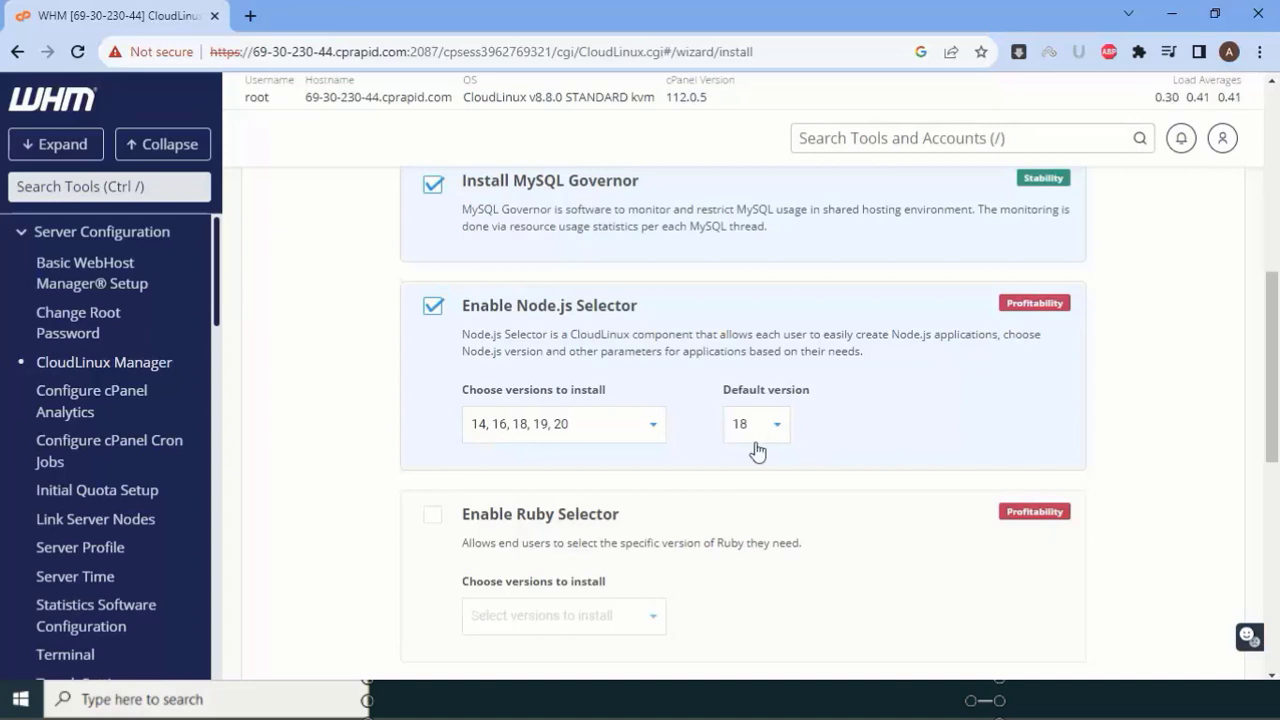
Enable Ruby Selector and choose versions 2.6, 2.7, 3.0 and 3.1 to install
{"action": "scroll", "coordinate": [760, 440], "scroll_direction": "down", "scroll_amount": 1}
{"action": "scroll", "coordinate": [758, 440], "scroll_direction": "down", "scroll_amount": 2}
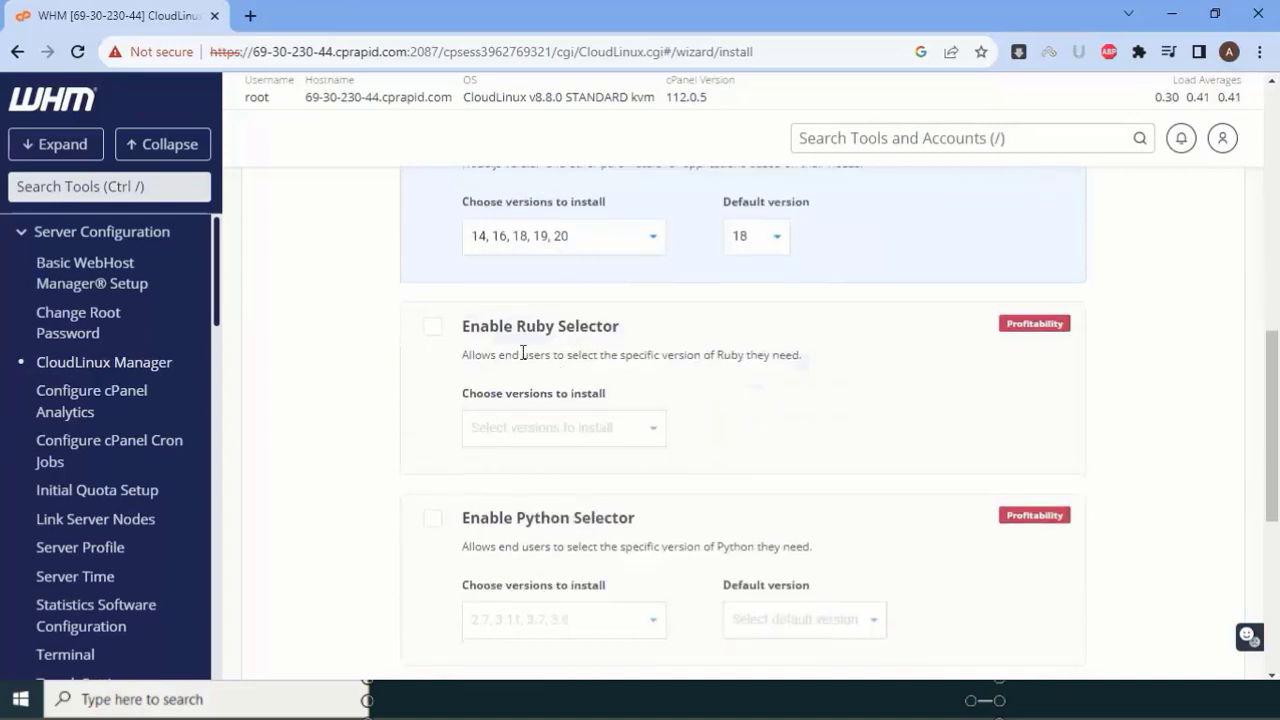
{"action": "left_click", "coordinate": [442, 332]}
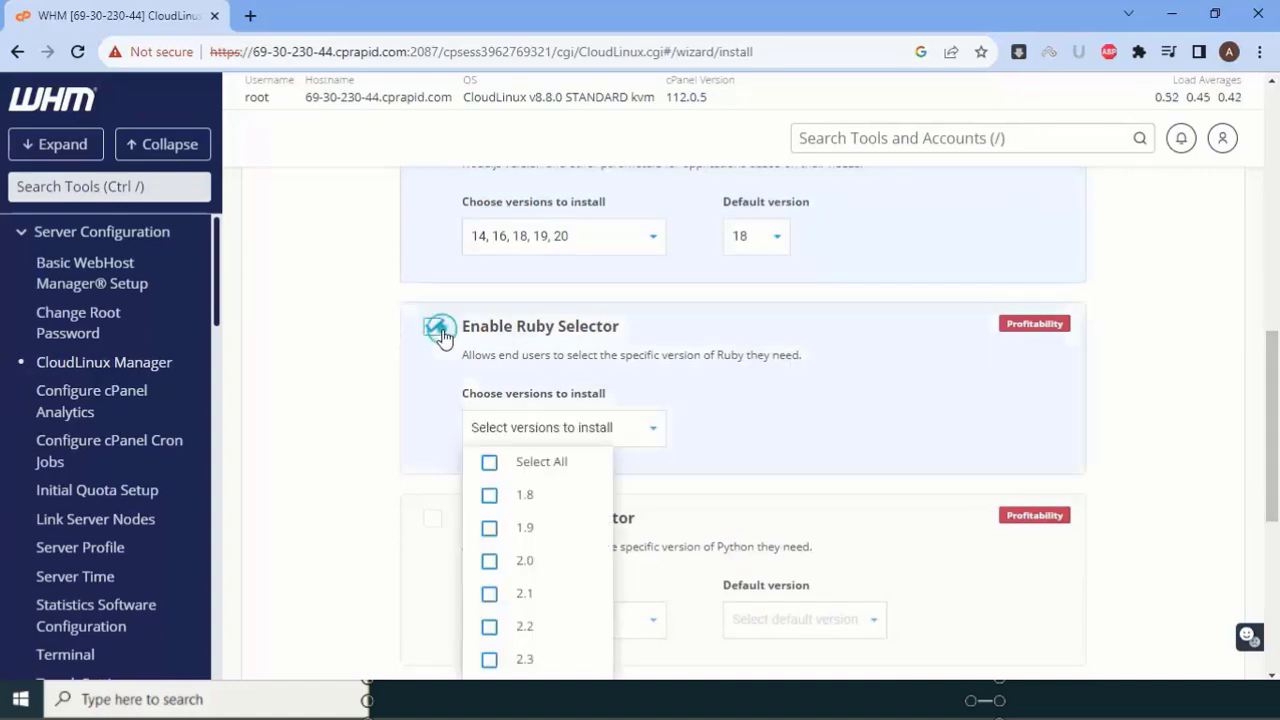
{"action": "scroll", "coordinate": [591, 457], "scroll_direction": "down", "scroll_amount": 2}
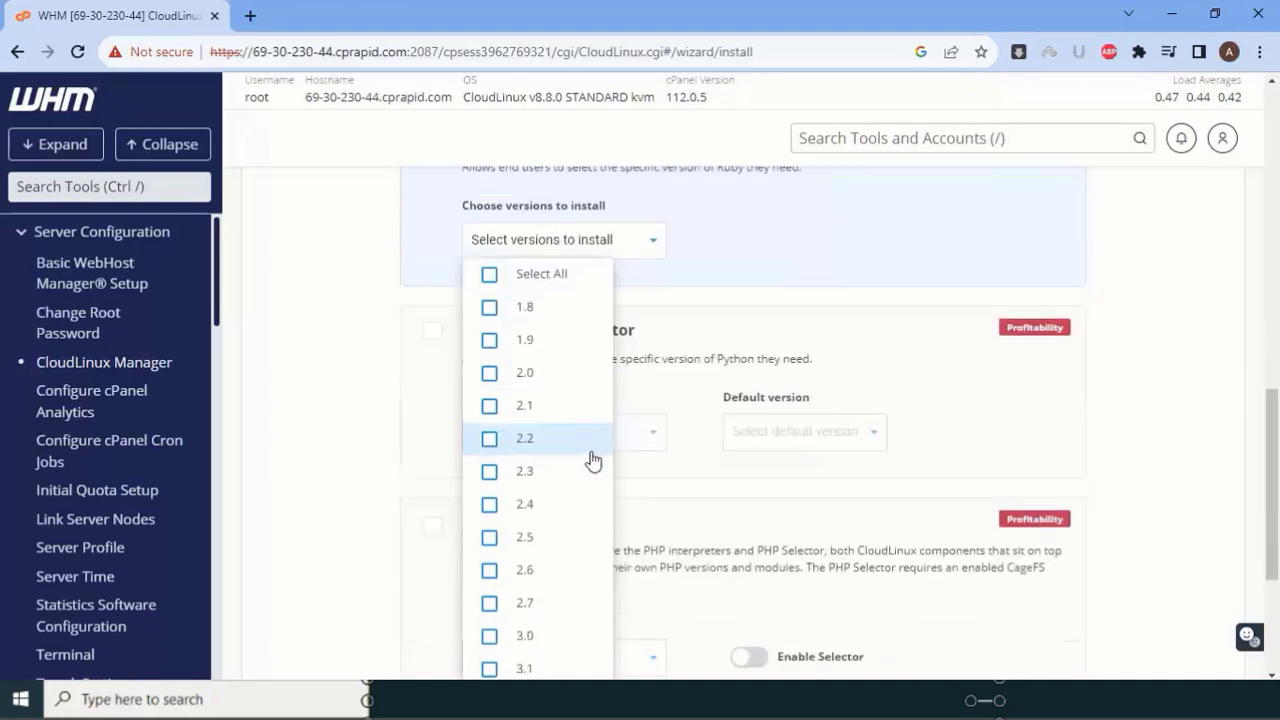
{"action": "scroll", "coordinate": [569, 417], "scroll_direction": "down", "scroll_amount": 3}
{"action": "left_click", "coordinate": [540, 388]}
{"action": "left_click", "coordinate": [540, 355]}
{"action": "left_click", "coordinate": [538, 321]}
{"action": "left_click", "coordinate": [538, 289]}
{"action": "scroll", "coordinate": [402, 340], "scroll_direction": "up", "scroll_amount": 3}
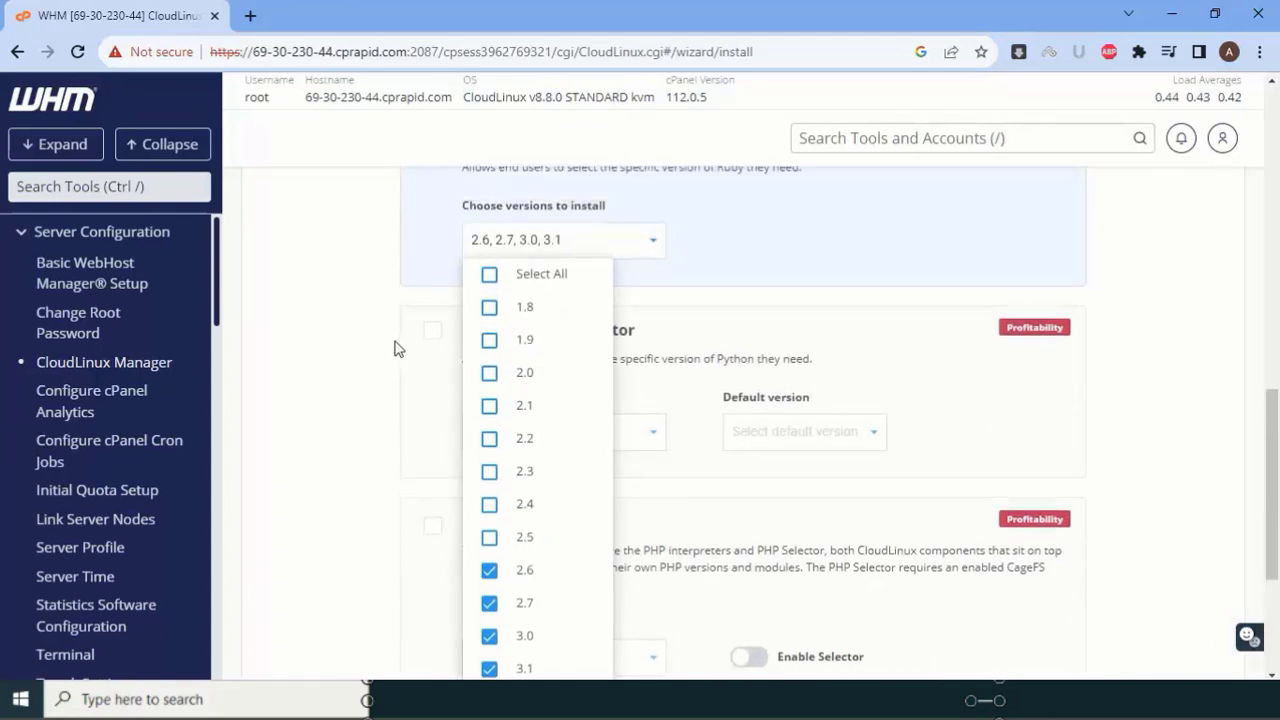
{"action": "left_click", "coordinate": [395, 347]}
Enable Python Selector and choose versions 2.7, 3.7, 3.8, 3.9 and 3.11 to install
{"action": "left_click", "coordinate": [426, 341]}
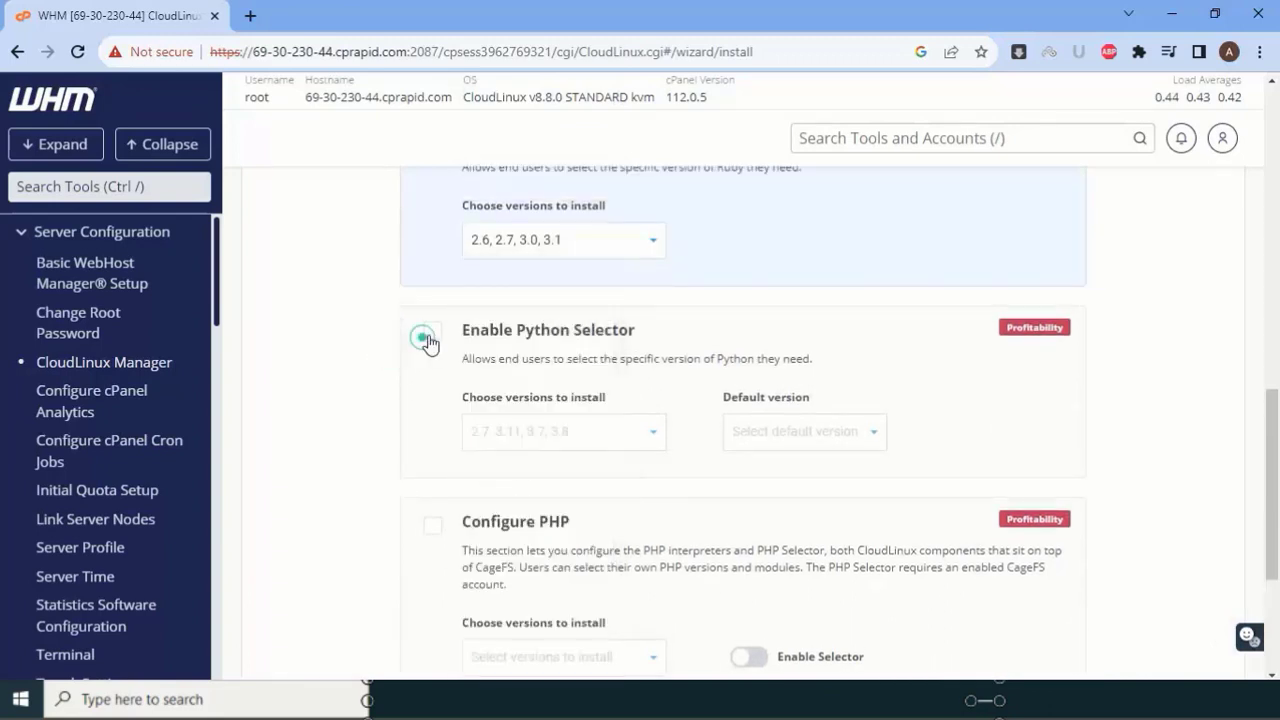
{"action": "left_click", "coordinate": [654, 432]}
{"action": "scroll", "coordinate": [651, 434], "scroll_direction": "down", "scroll_amount": 3}
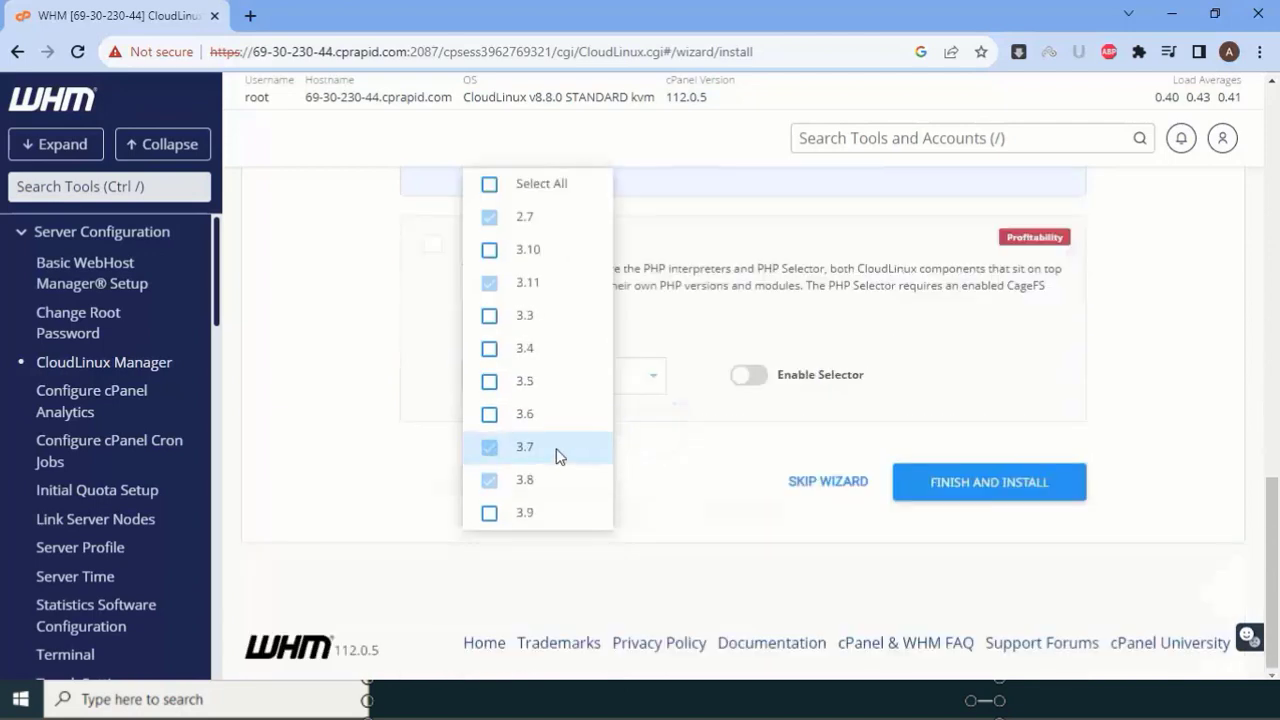
{"action": "left_click", "coordinate": [538, 514]}
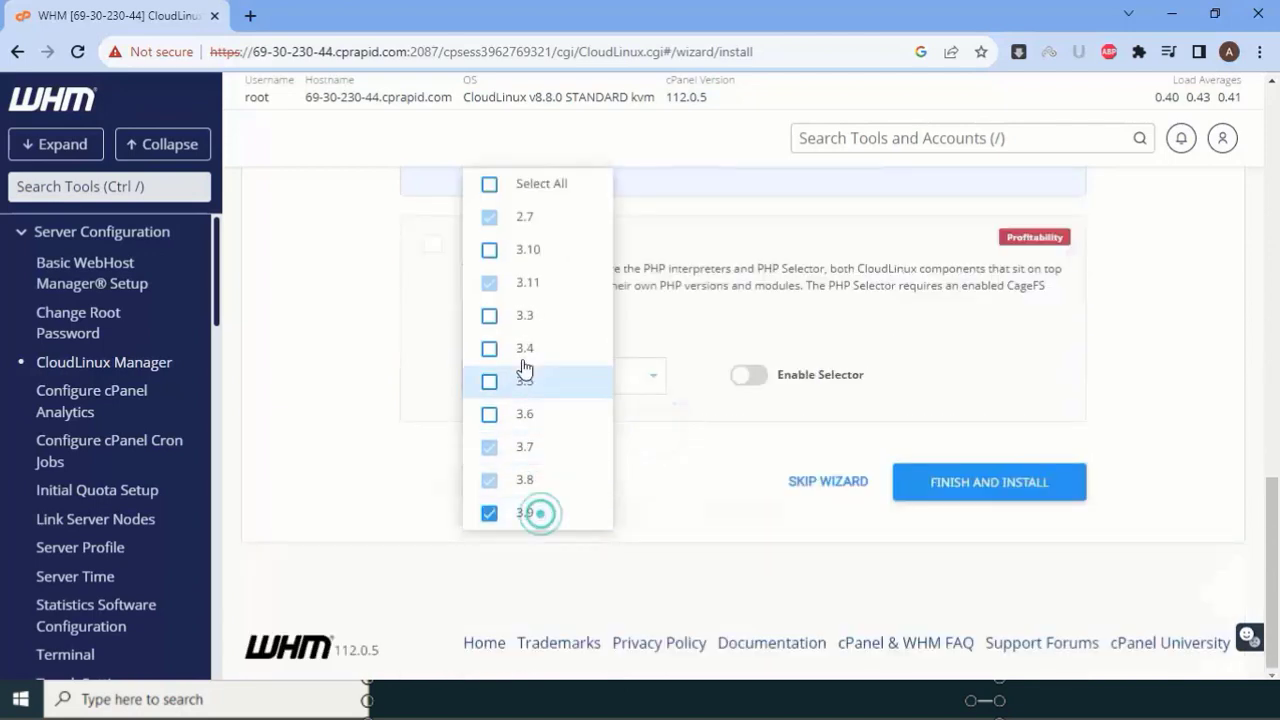
{"action": "left_click", "coordinate": [530, 292]}
{"action": "left_click", "coordinate": [546, 212]}
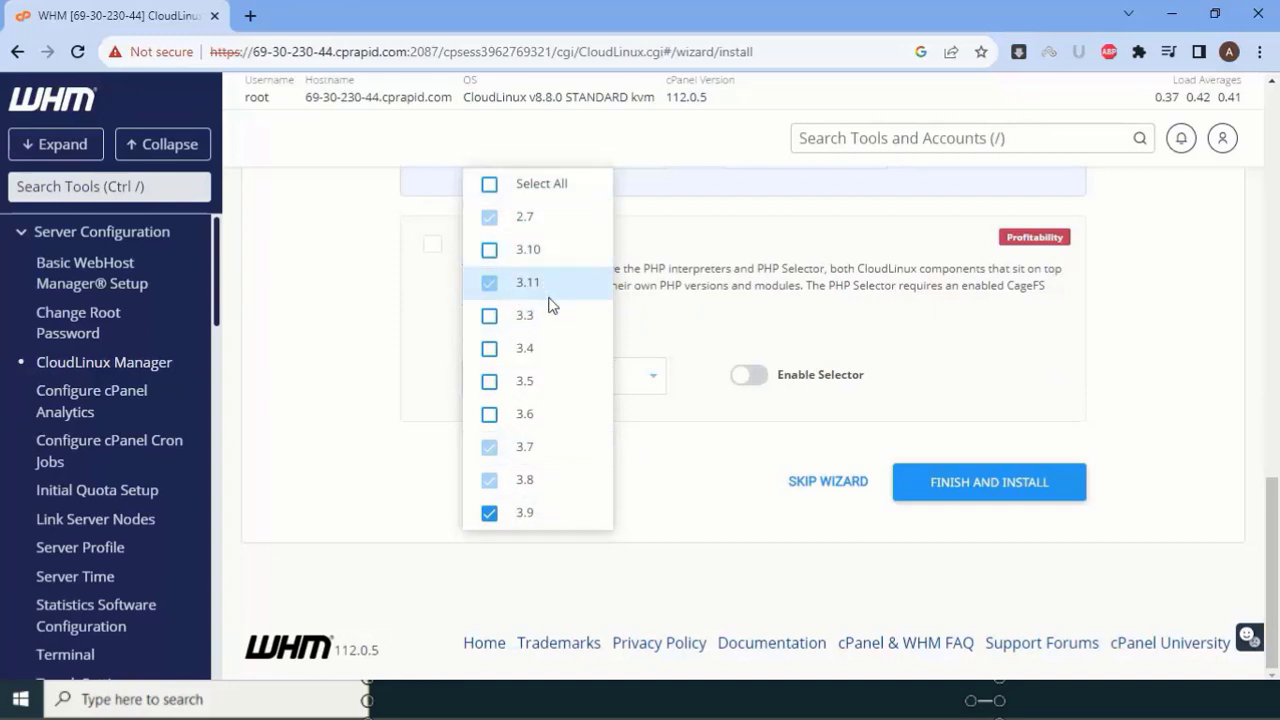
{"action": "scroll", "coordinate": [555, 300], "scroll_direction": "up", "scroll_amount": 1}
{"action": "scroll", "coordinate": [580, 335], "scroll_direction": "up", "scroll_amount": 1}
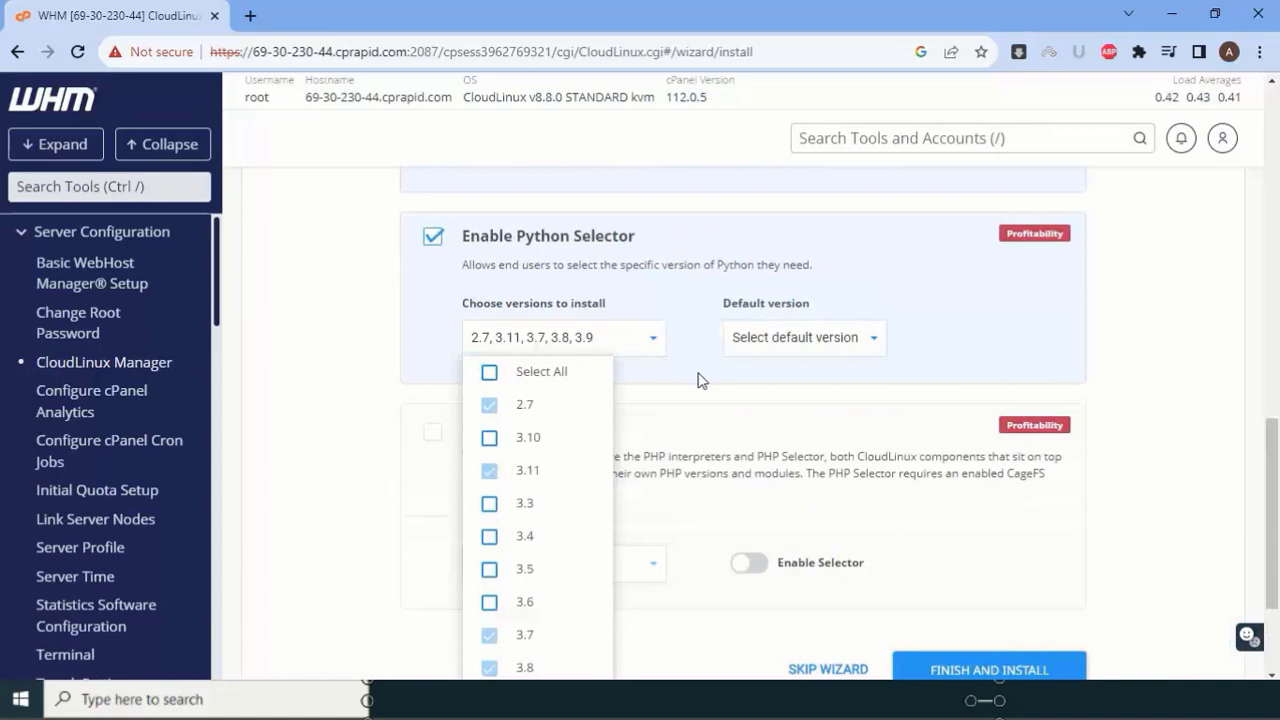
{"action": "scroll", "coordinate": [698, 380], "scroll_direction": "down", "scroll_amount": 2}
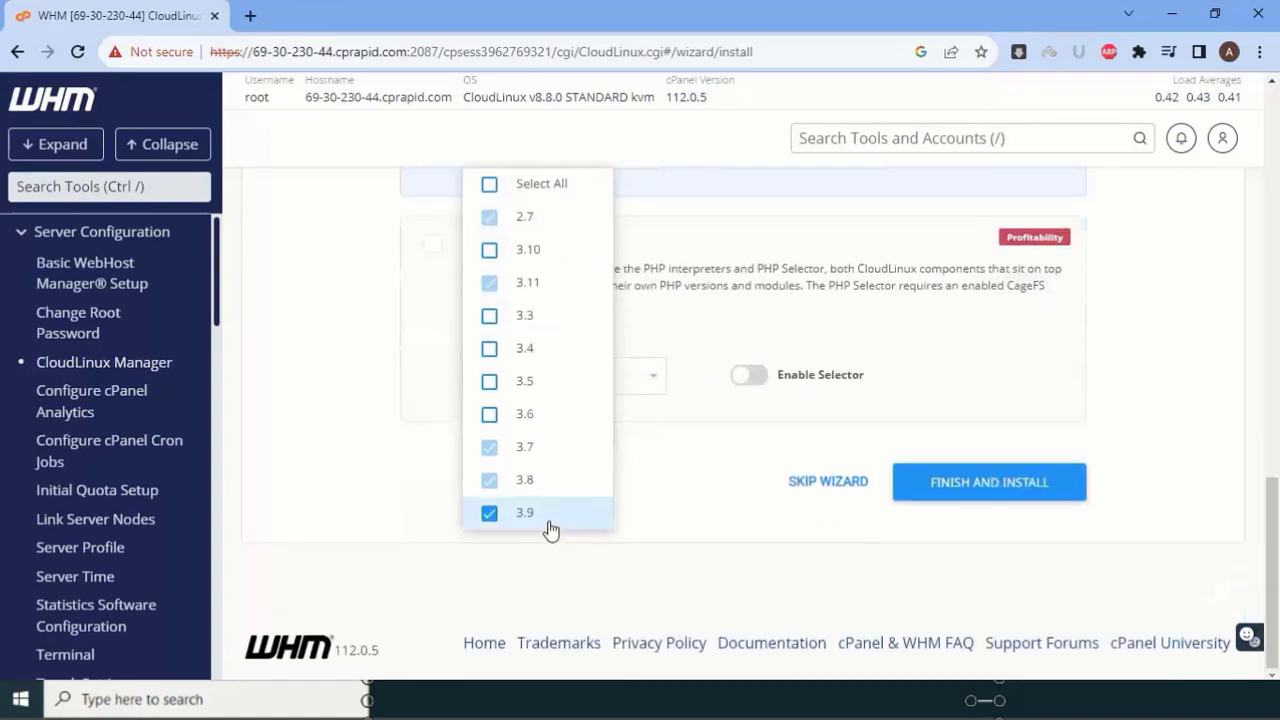
{"action": "left_click", "coordinate": [683, 229]}
Set the default Python version to 3.7
{"action": "scroll", "coordinate": [683, 229], "scroll_direction": "up", "scroll_amount": 2}
{"action": "left_click", "coordinate": [777, 337]}
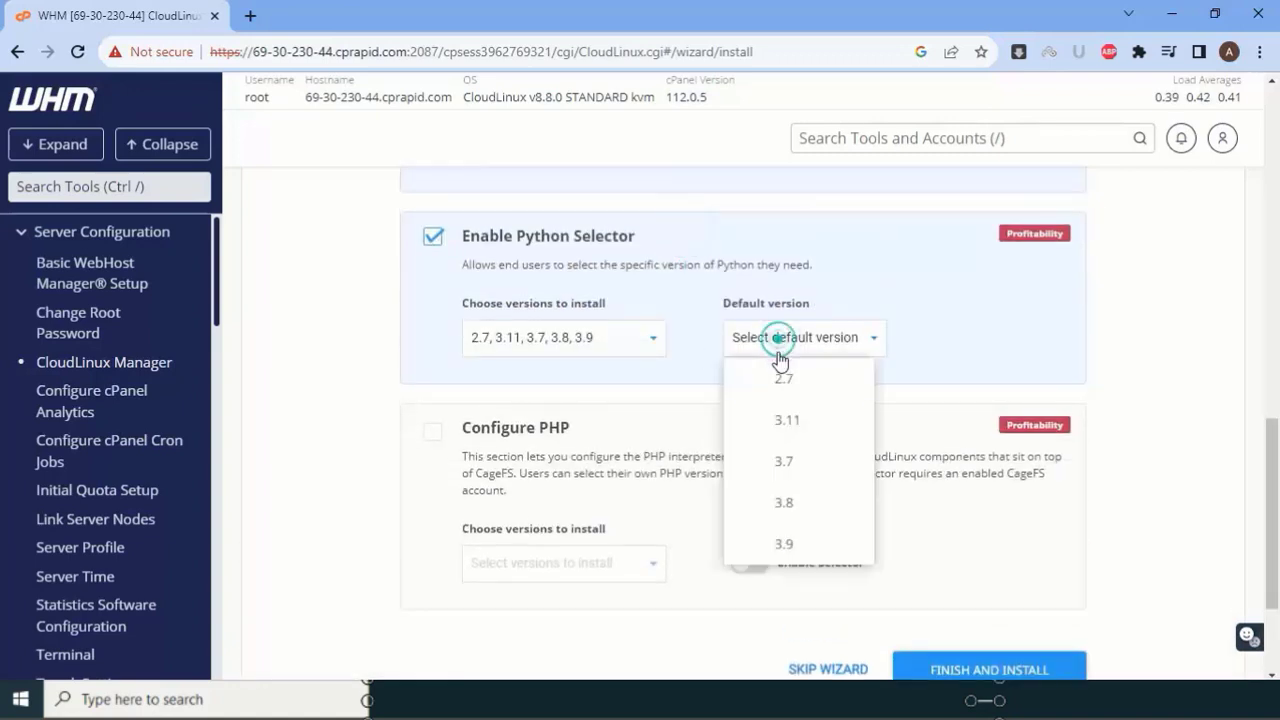
{"action": "left_click", "coordinate": [808, 483]}
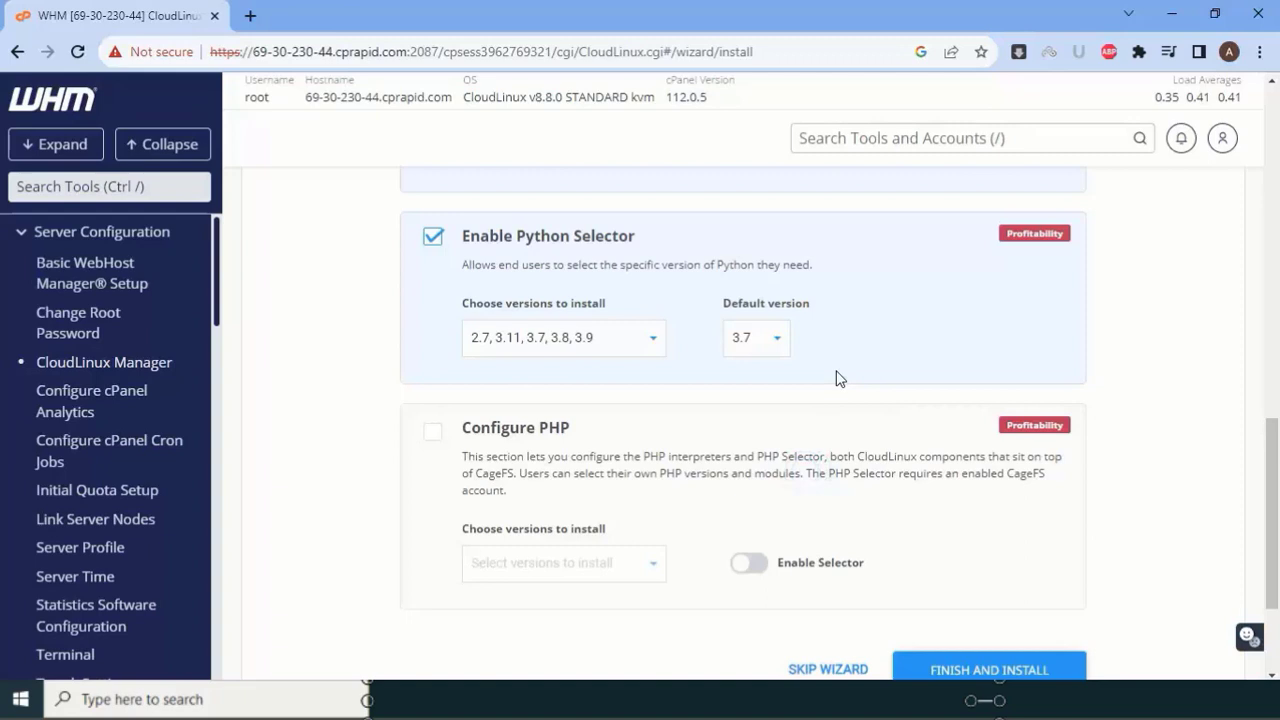
{"action": "left_click", "coordinate": [774, 341]}
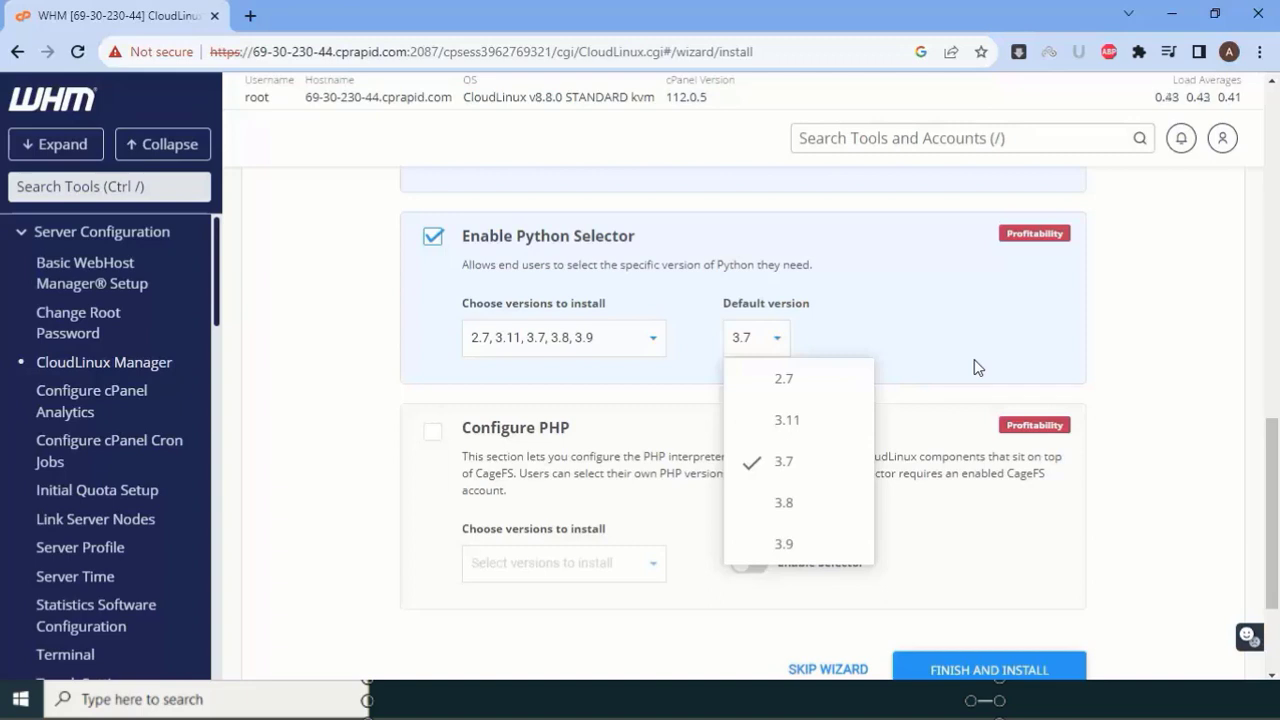
{"action": "left_click", "coordinate": [916, 378]}
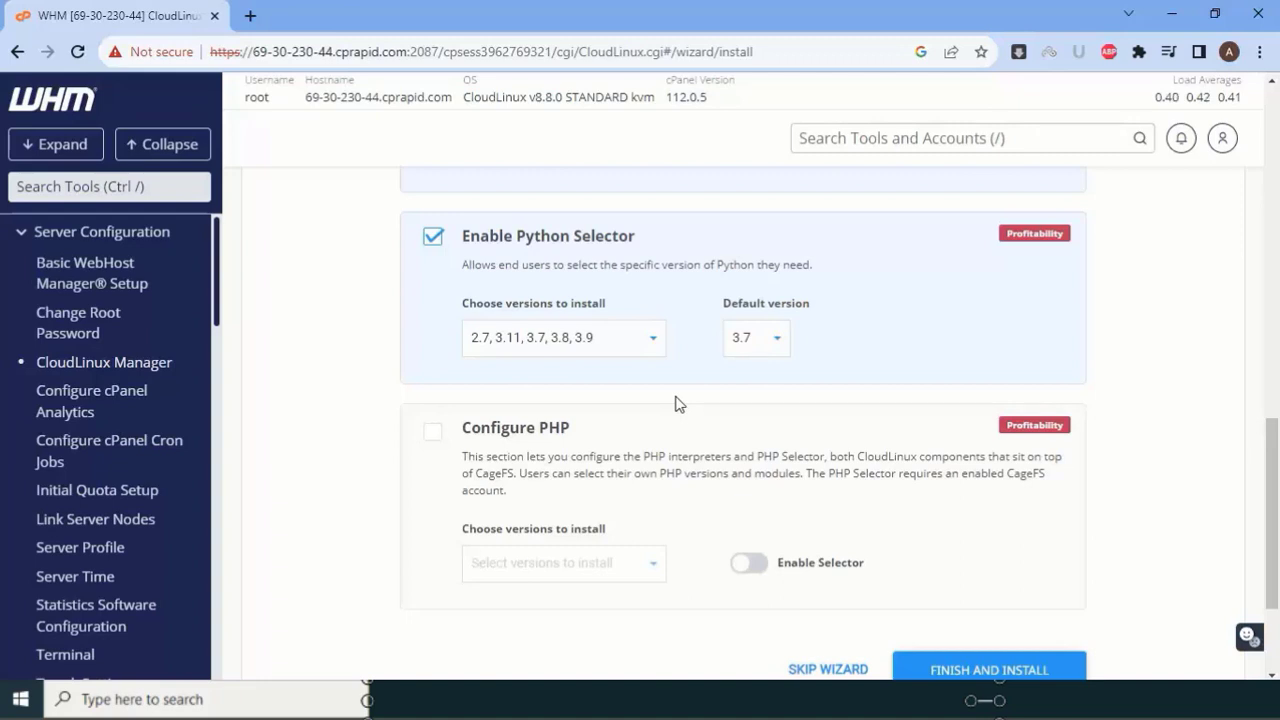
Enable Configure PHP in the wizard and acknowledge the notice about further PHP Selector setup
{"action": "scroll", "coordinate": [676, 403], "scroll_direction": "down", "scroll_amount": 2}
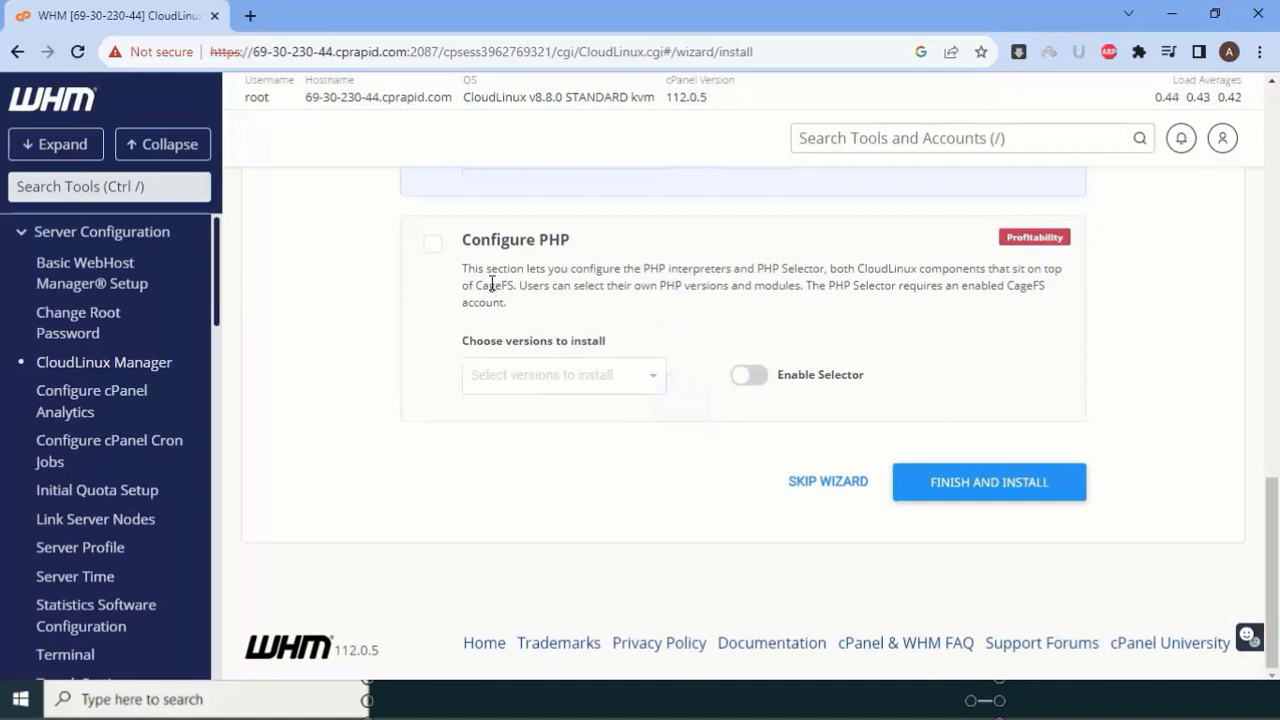
{"action": "left_click", "coordinate": [432, 245]}
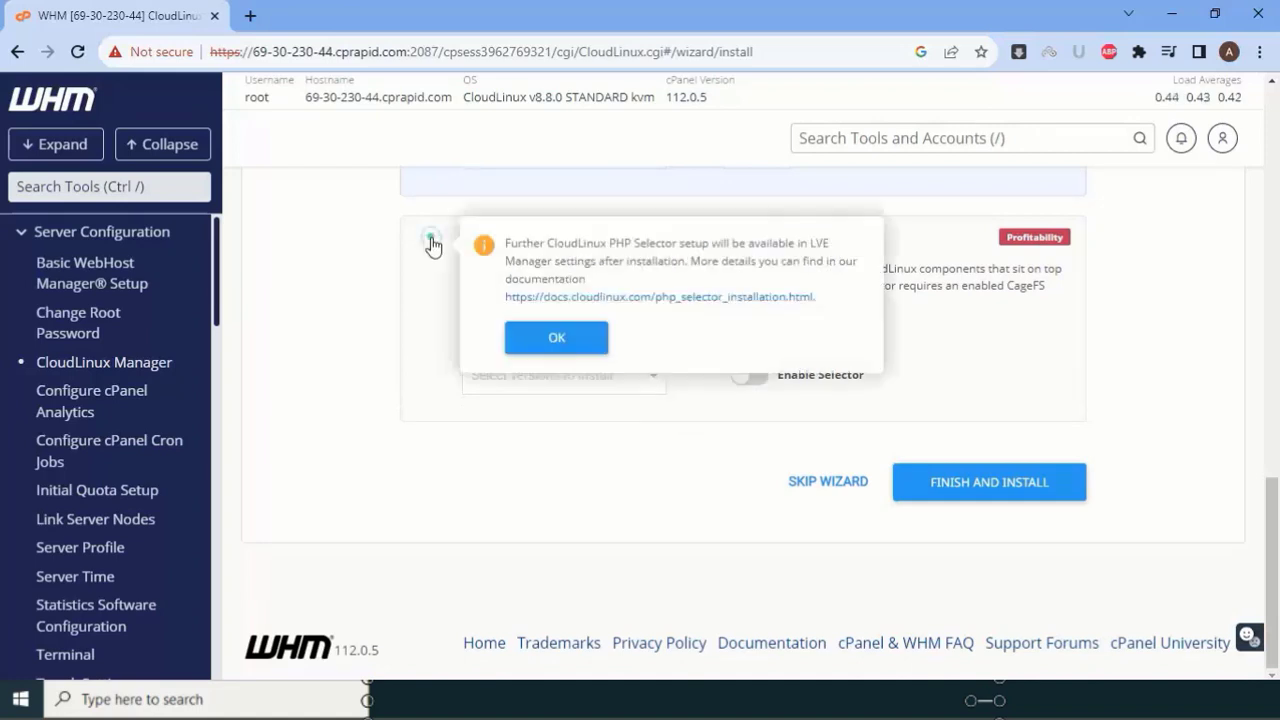
{"action": "left_click", "coordinate": [557, 338]}
Choose PHP versions 7.1, 7.4, 8.1 and 8.2 to install, leaving 7.2, 7.3 and 8.0 deselected
{"action": "scroll", "coordinate": [589, 417], "scroll_direction": "down", "scroll_amount": 2}
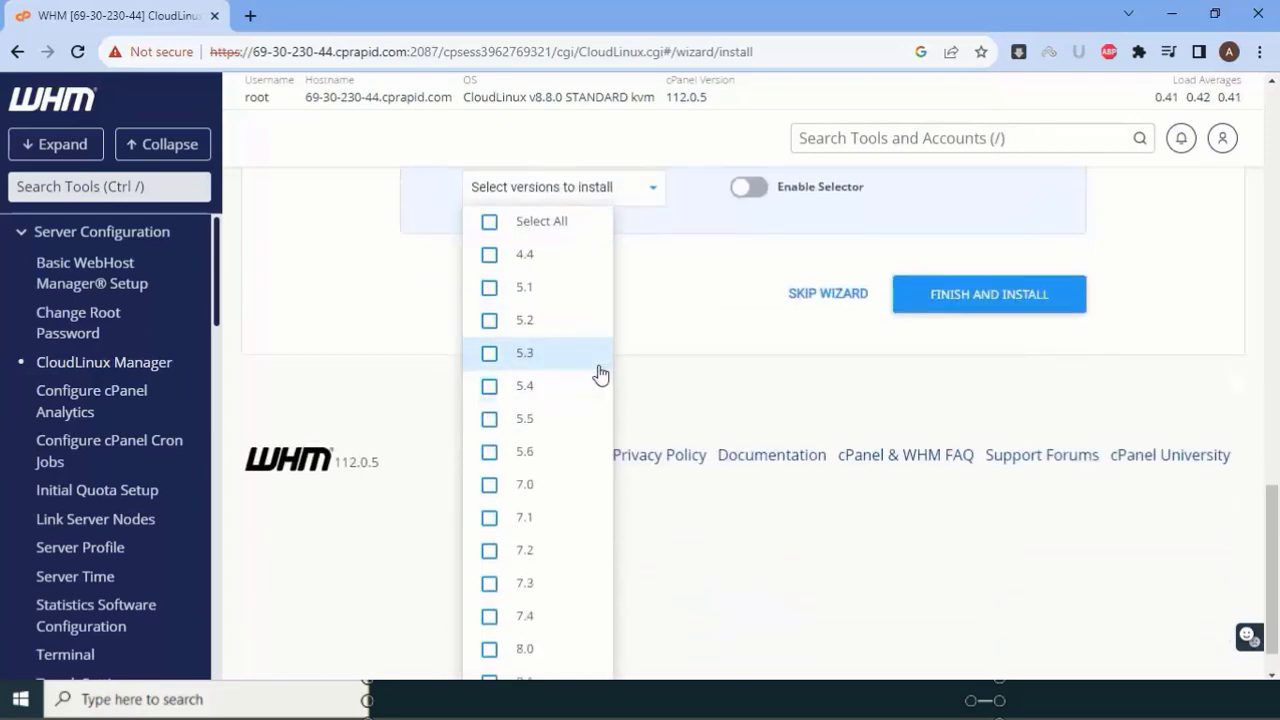
{"action": "scroll", "coordinate": [574, 317], "scroll_direction": "up", "scroll_amount": 2}
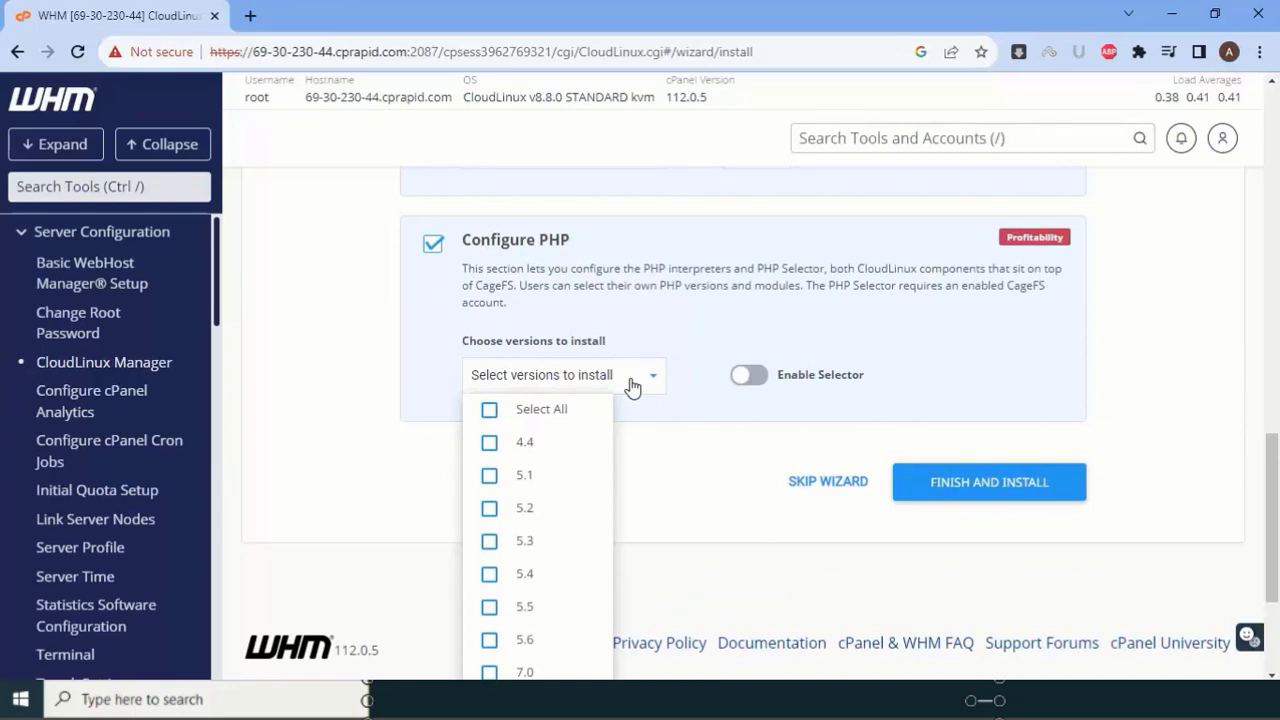
{"action": "scroll", "coordinate": [634, 391], "scroll_direction": "down", "scroll_amount": 3}
{"action": "left_click", "coordinate": [523, 662]}
{"action": "left_click", "coordinate": [524, 643]}
{"action": "left_click", "coordinate": [540, 569]}
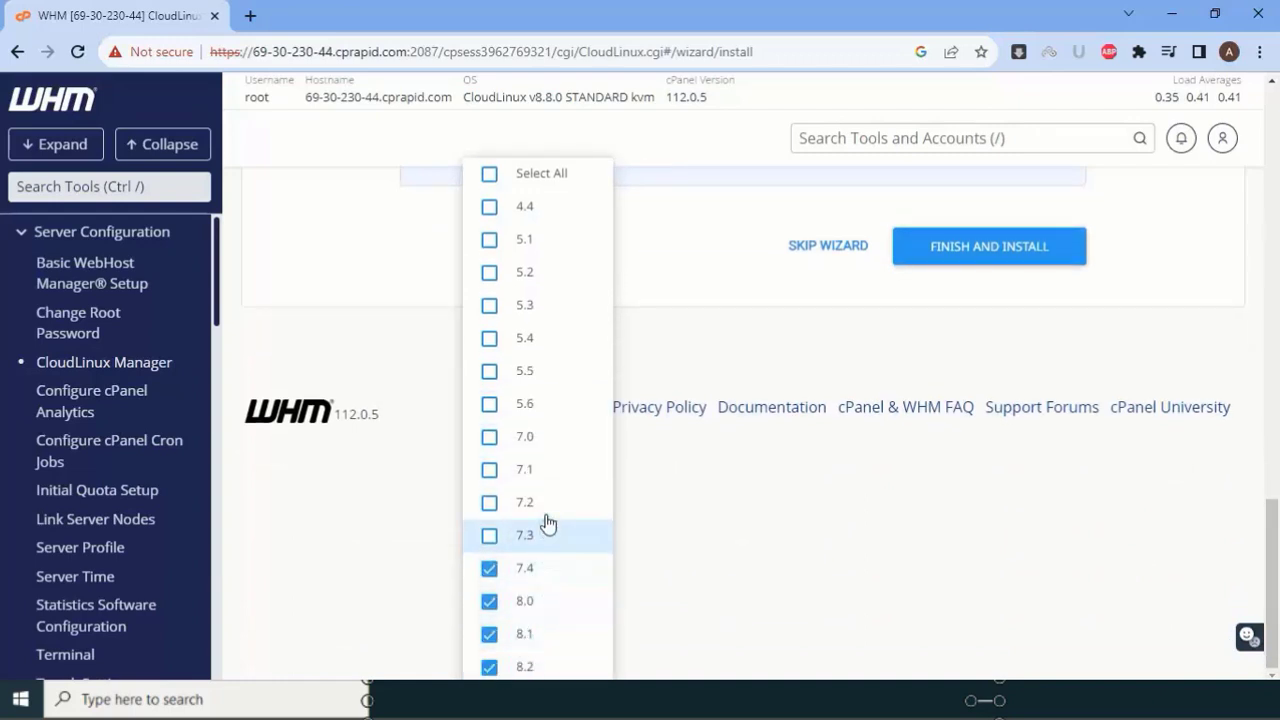
{"action": "left_click", "coordinate": [546, 535]}
{"action": "left_click", "coordinate": [555, 502]}
{"action": "left_click", "coordinate": [540, 470]}
{"action": "left_click", "coordinate": [543, 503]}
{"action": "left_click", "coordinate": [537, 541]}
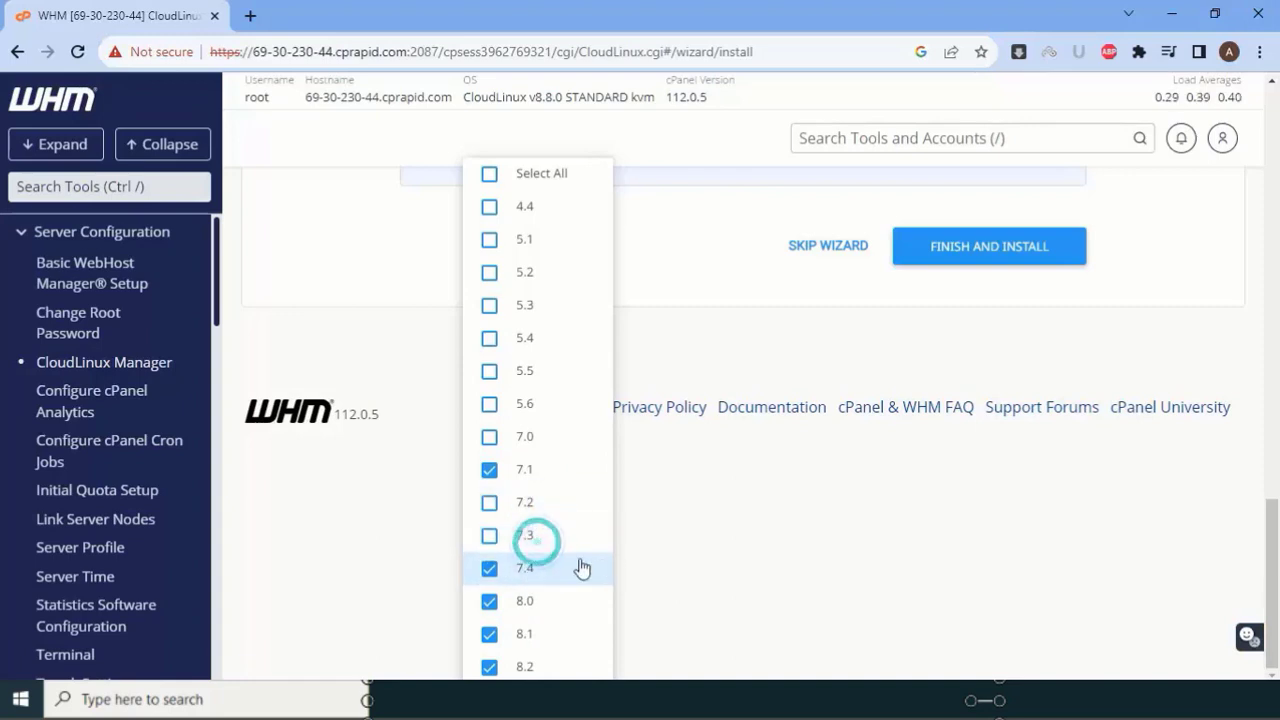
{"action": "left_click", "coordinate": [536, 606]}
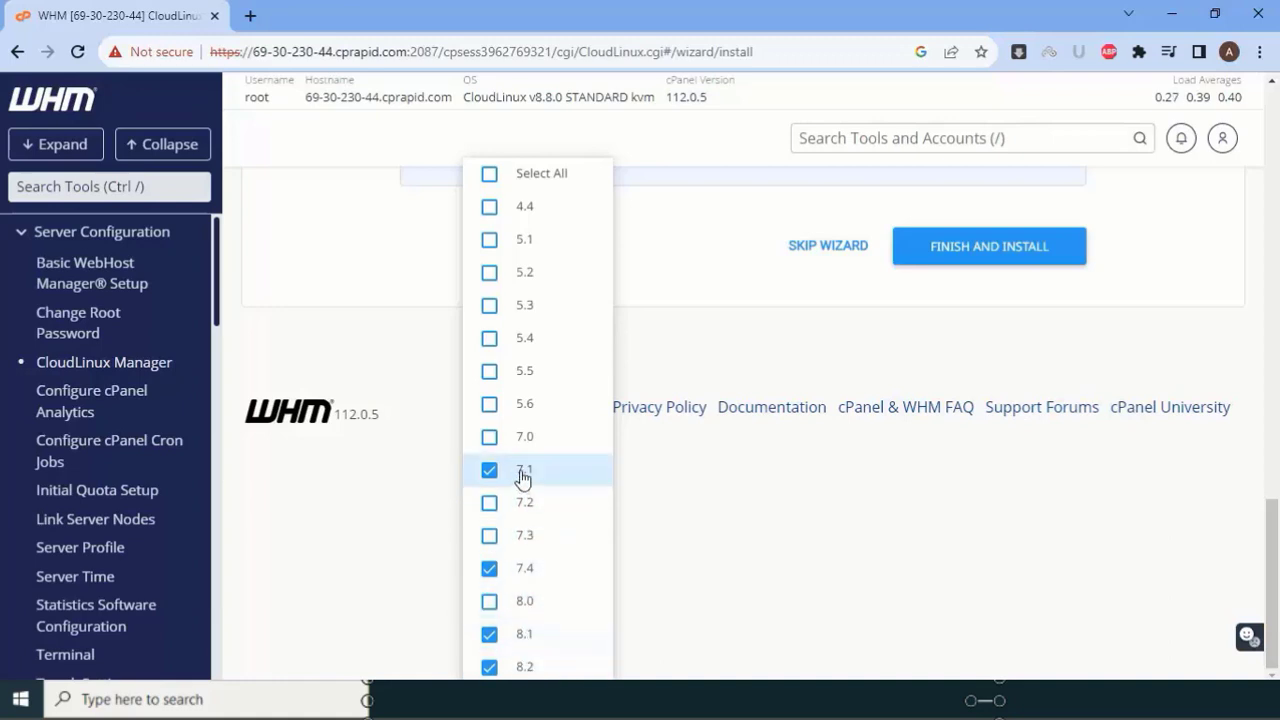
{"action": "left_click", "coordinate": [789, 546]}
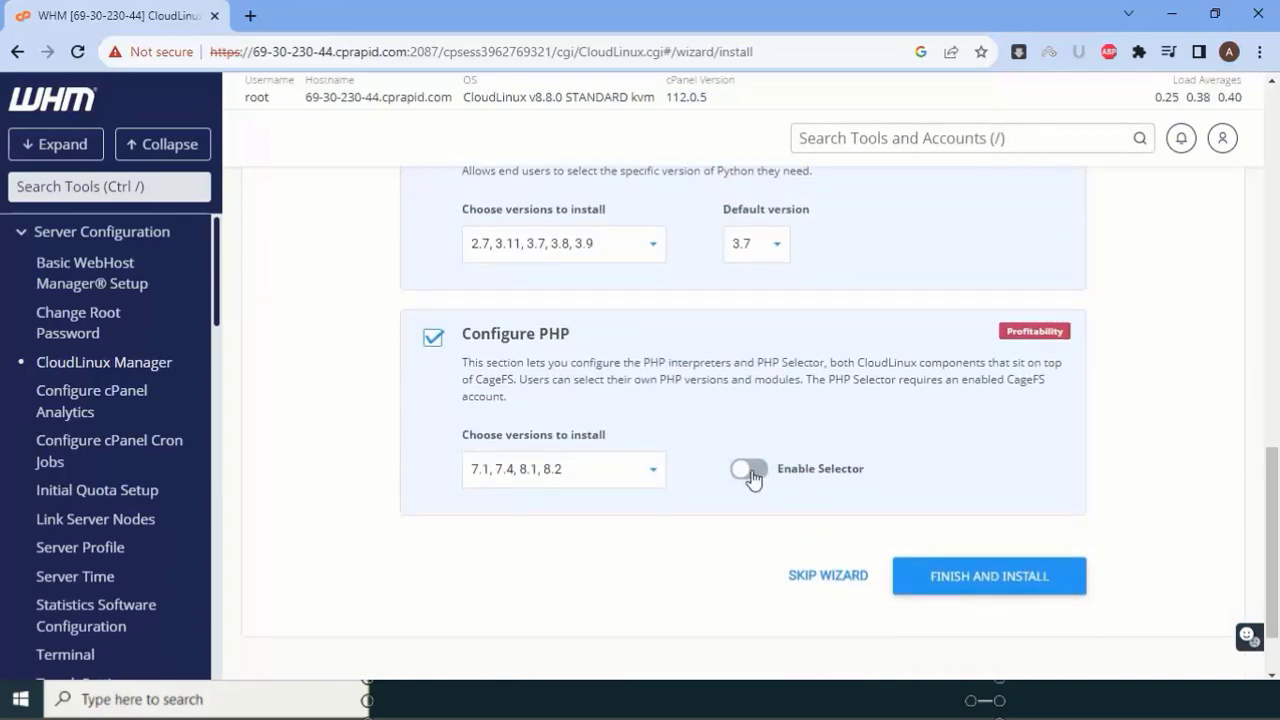
Turn on Enable Selector for PHP and finish the wizard to start the installation, closing the notification list
{"action": "left_click", "coordinate": [750, 470]}
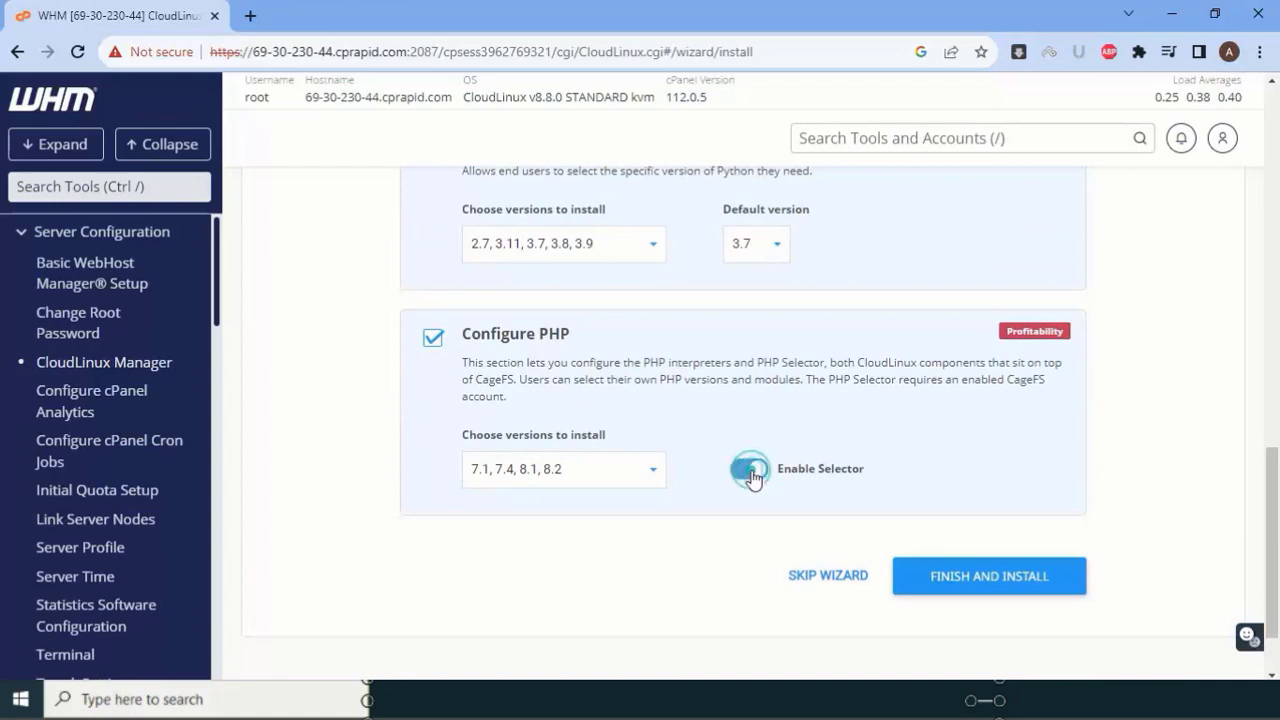
{"action": "left_click", "coordinate": [958, 586]}
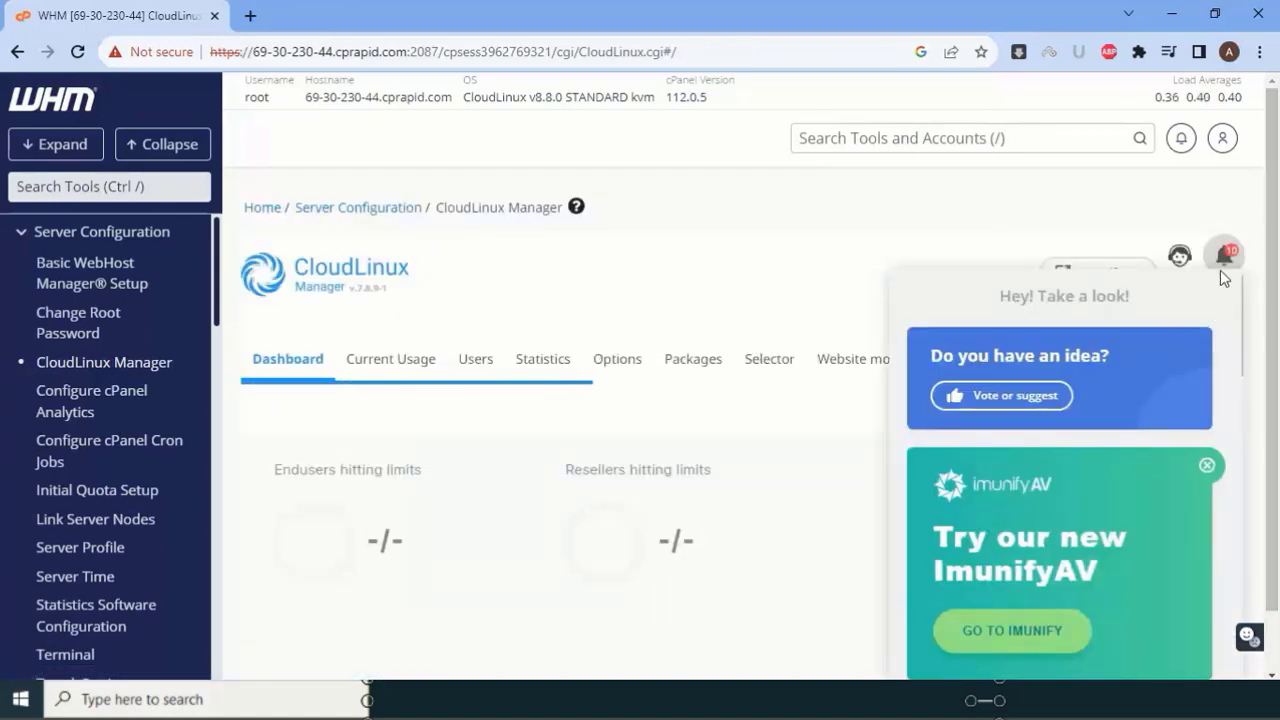
{"action": "left_click", "coordinate": [1226, 256]}
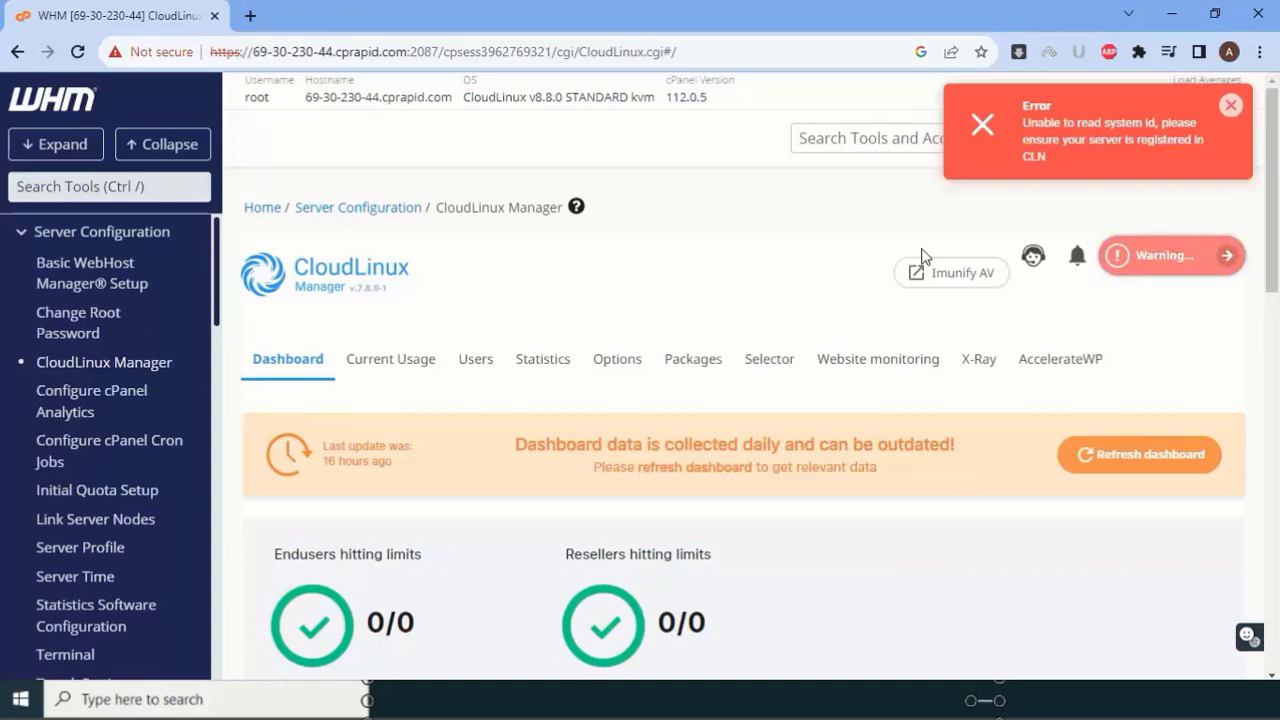
Retry the CageFS installation from its card on the CloudLinux Manager dashboard
{"action": "scroll", "coordinate": [843, 240], "scroll_direction": "down", "scroll_amount": 10}
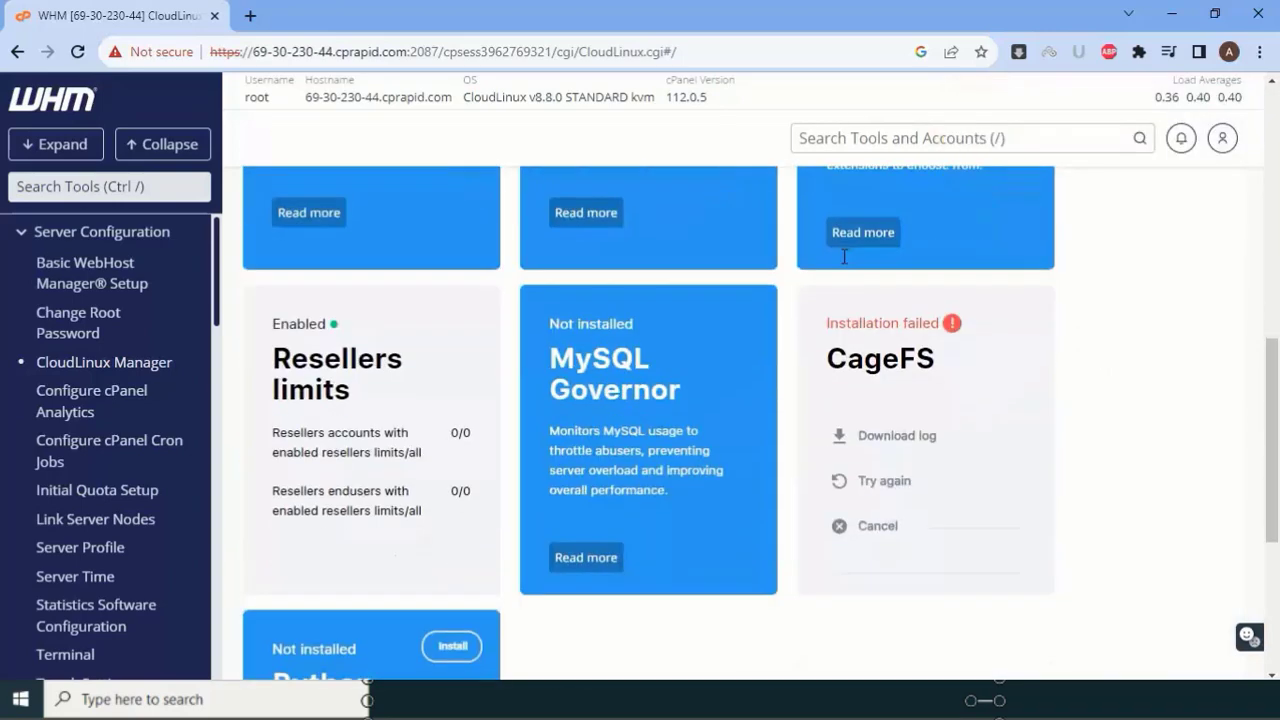
{"action": "scroll", "coordinate": [957, 260], "scroll_direction": "up", "scroll_amount": 10}
{"action": "scroll", "coordinate": [975, 270], "scroll_direction": "down", "scroll_amount": 10}
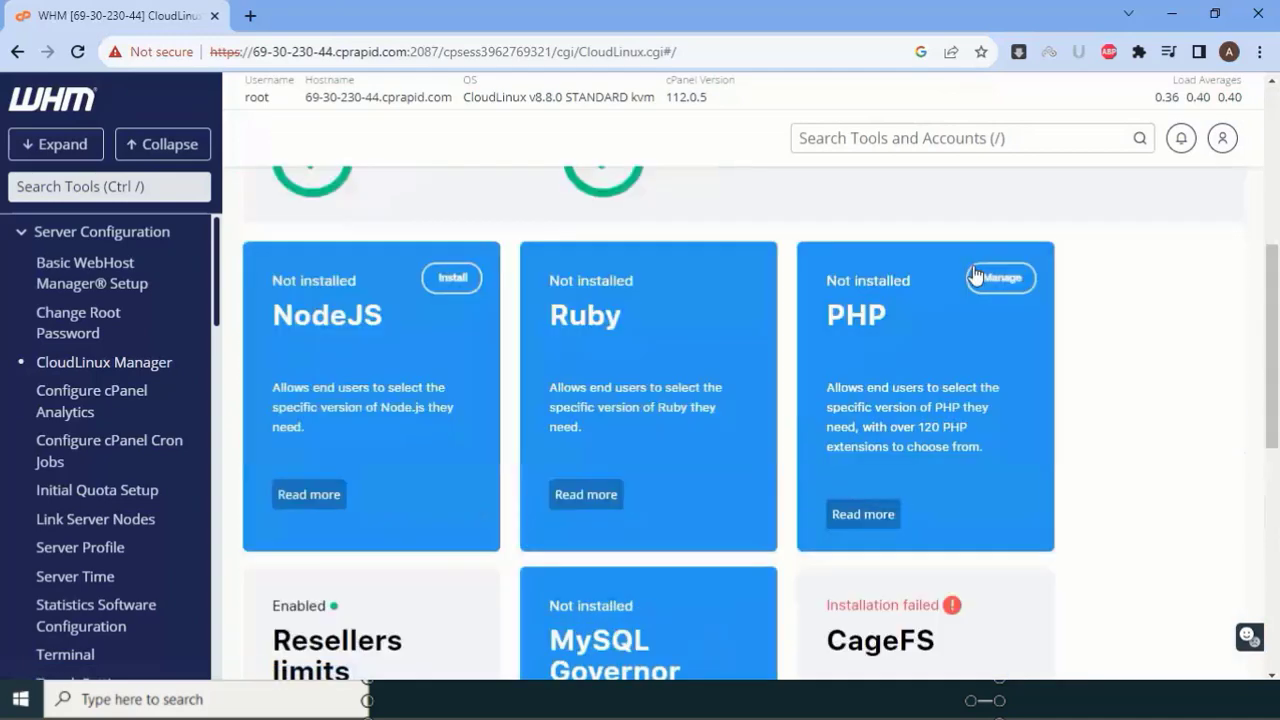
{"action": "left_click", "coordinate": [960, 313]}
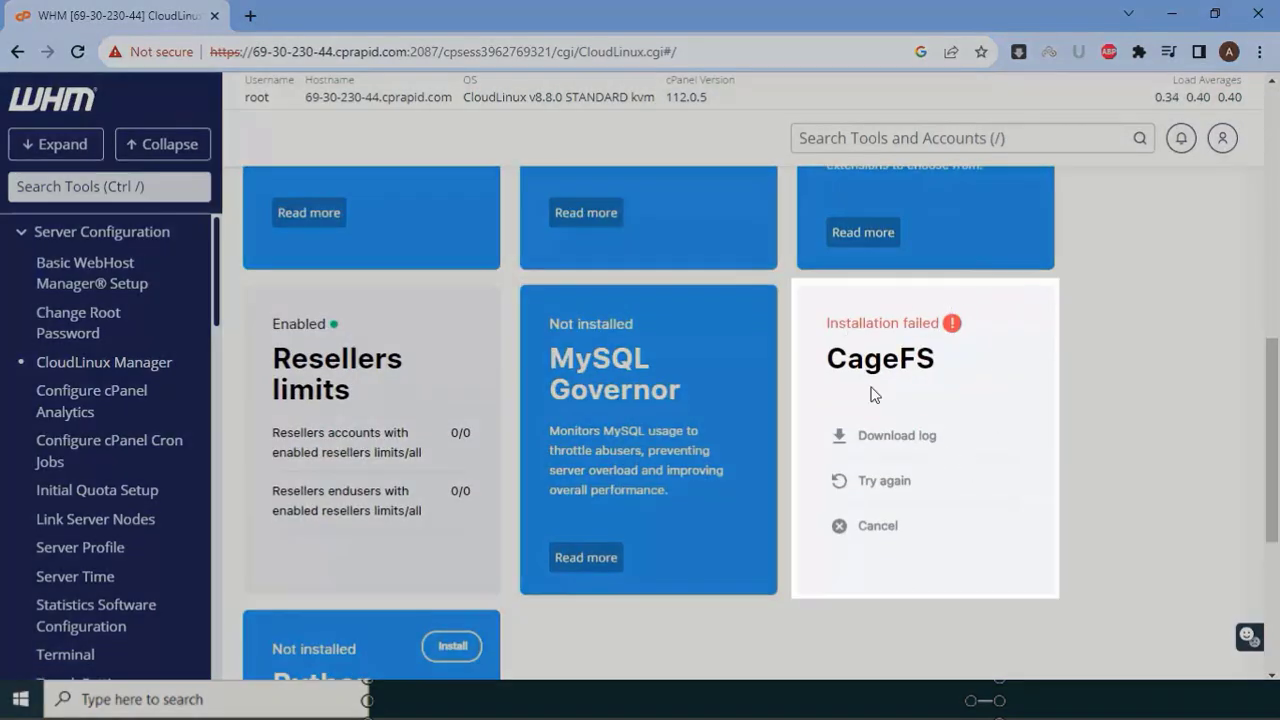
{"action": "left_click", "coordinate": [887, 482]}
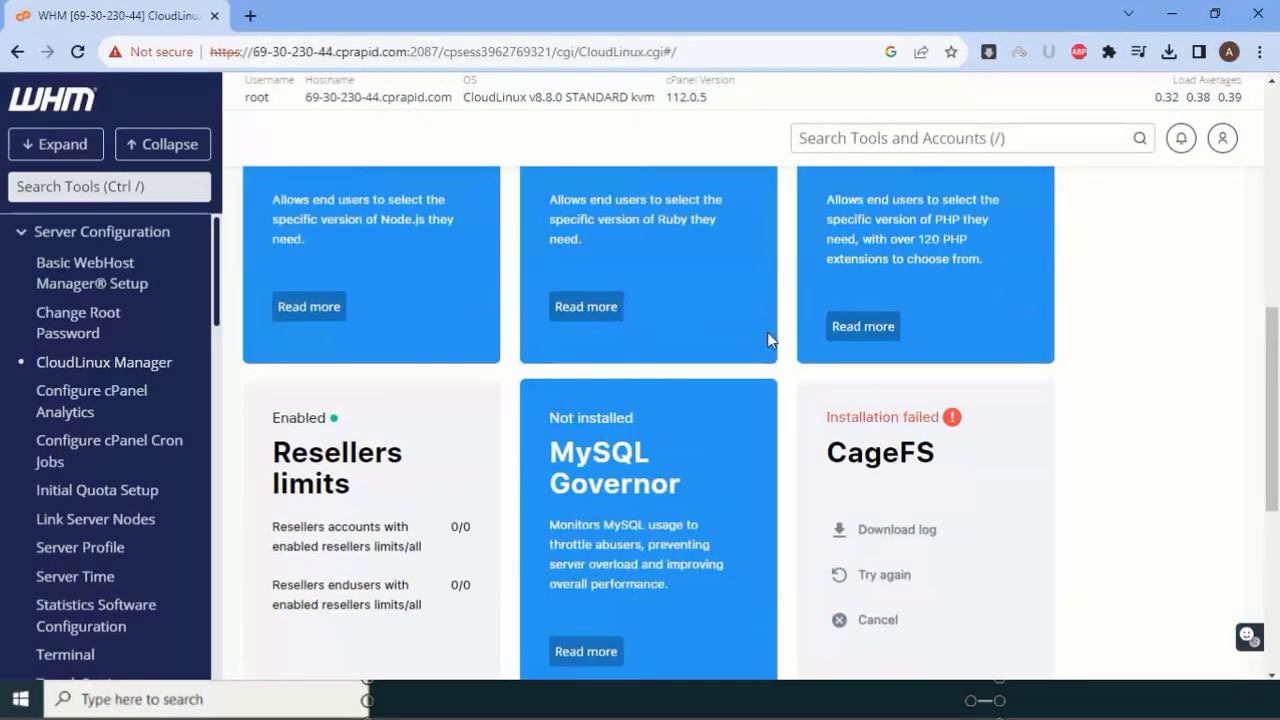
Examine the installation status of the component cards on the dashboard, including MySQL Governor, CageFS and the language selectors
{"action": "scroll", "coordinate": [766, 334], "scroll_direction": "down", "scroll_amount": 1}
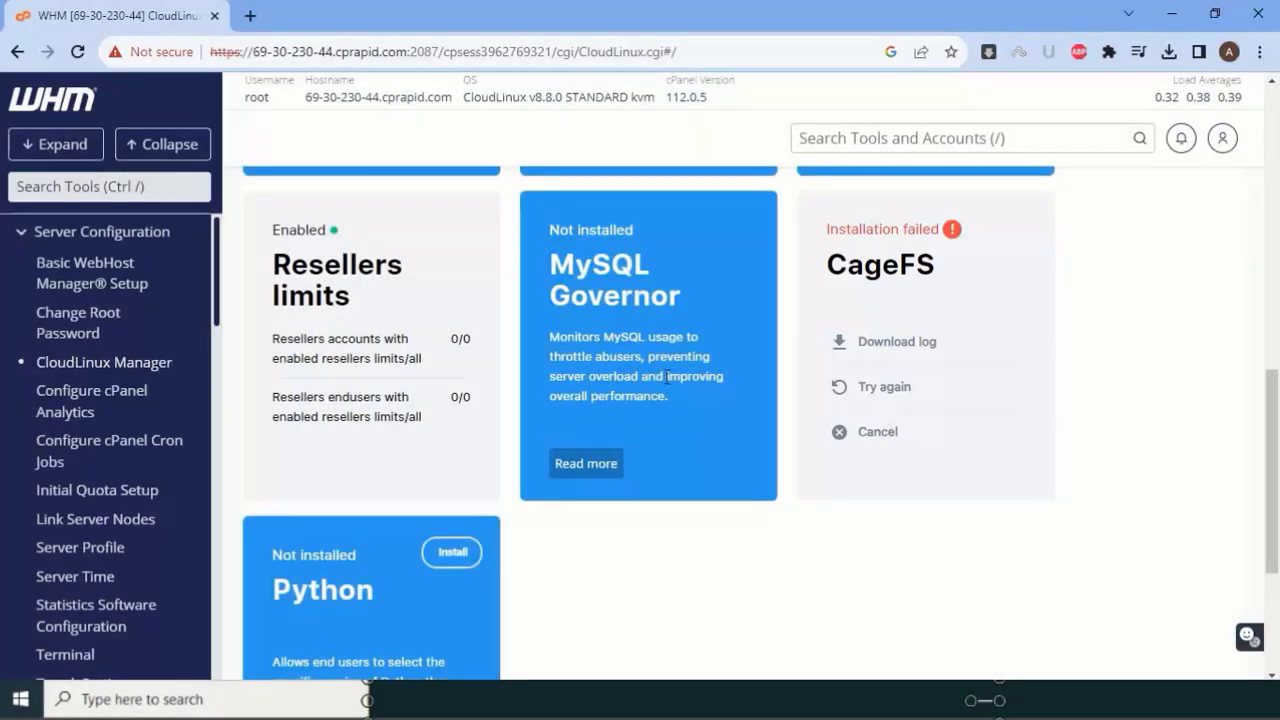
{"action": "scroll", "coordinate": [664, 378], "scroll_direction": "down", "scroll_amount": 3}
{"action": "scroll", "coordinate": [664, 378], "scroll_direction": "up", "scroll_amount": 10}
{"action": "scroll", "coordinate": [663, 375], "scroll_direction": "down", "scroll_amount": 5}
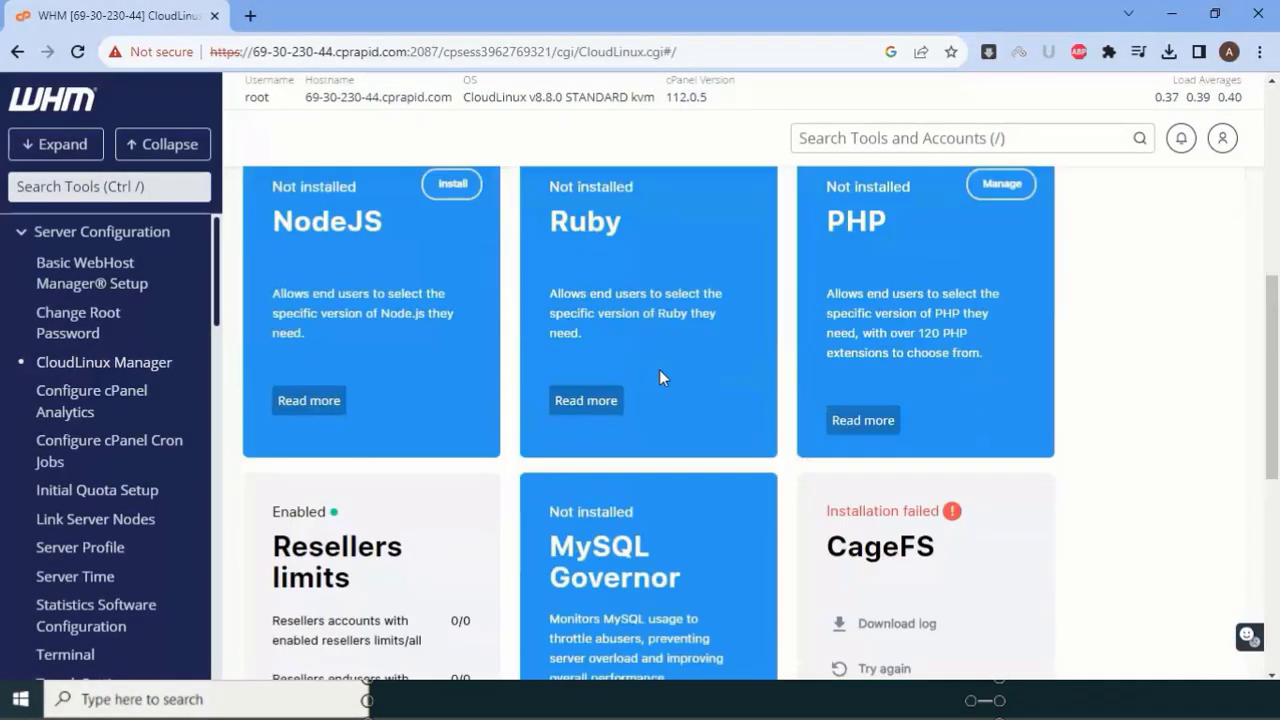
{"action": "scroll", "coordinate": [734, 417], "scroll_direction": "down", "scroll_amount": 3}
{"action": "scroll", "coordinate": [634, 414], "scroll_direction": "up", "scroll_amount": 7}
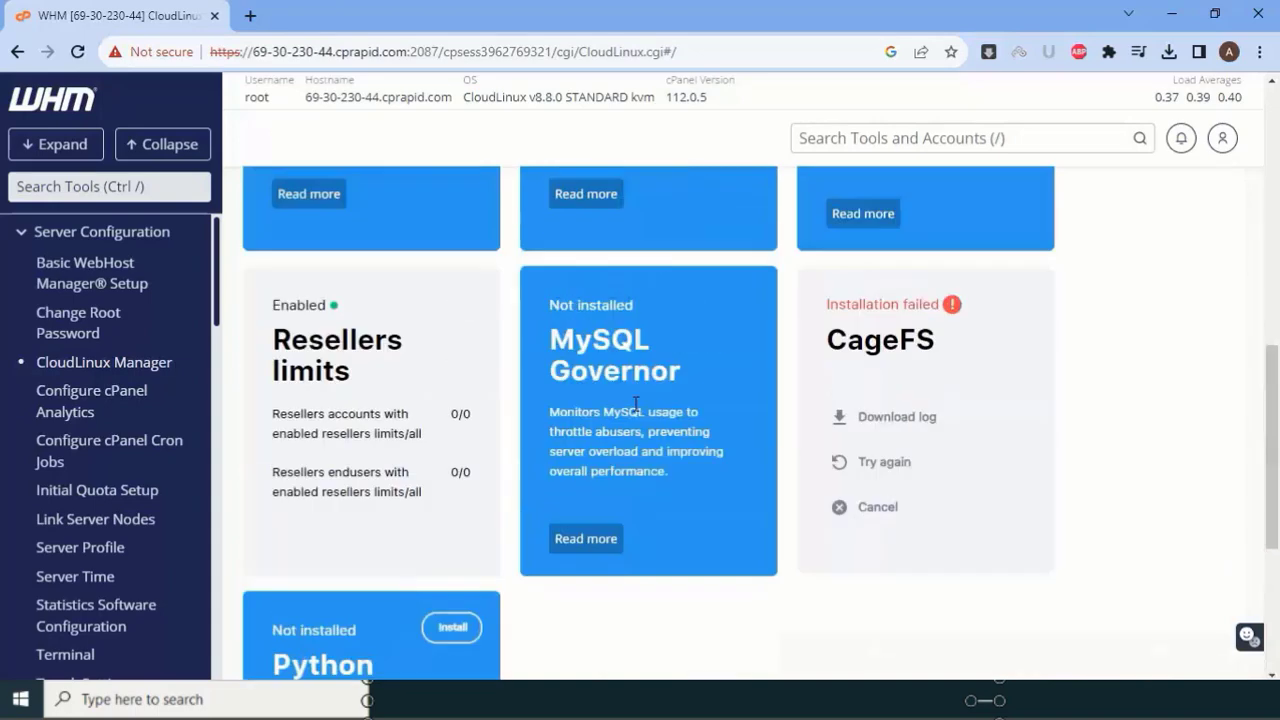
{"action": "scroll", "coordinate": [631, 394], "scroll_direction": "up", "scroll_amount": 4}
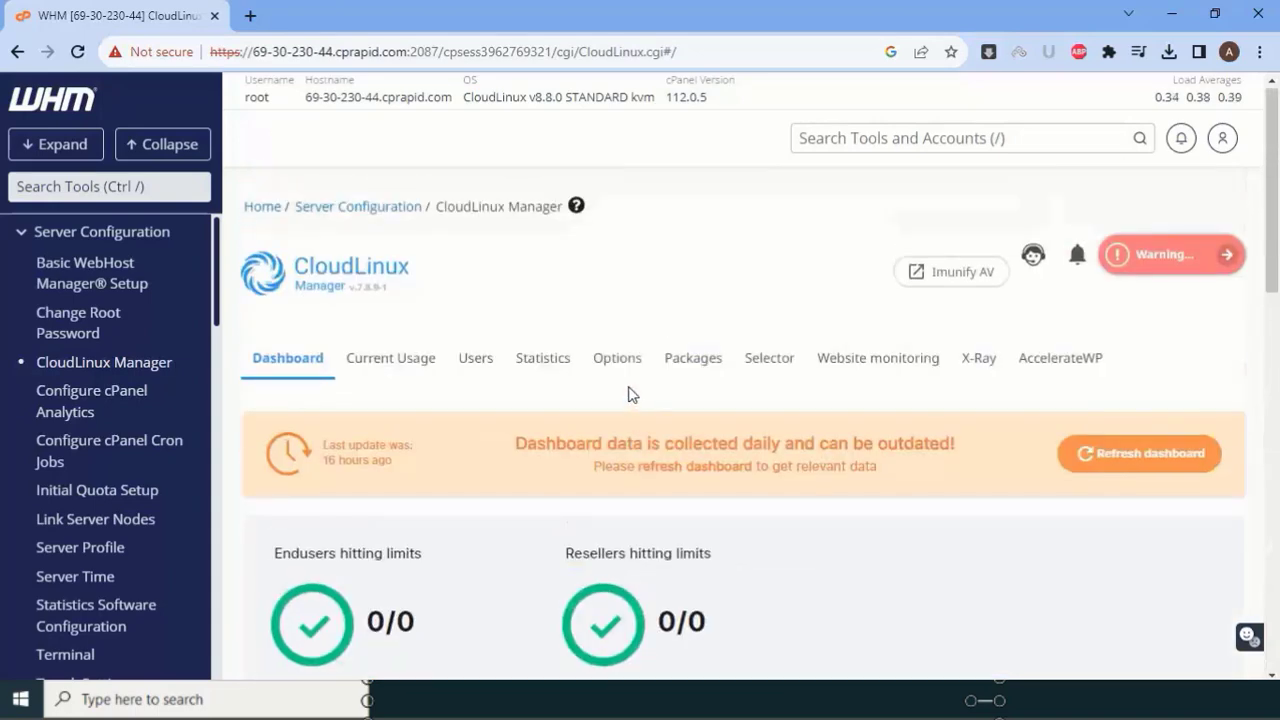
View the Current Usage page and examine its auto-refresh settings, MySQL usage option and user list
{"action": "left_click", "coordinate": [415, 366]}
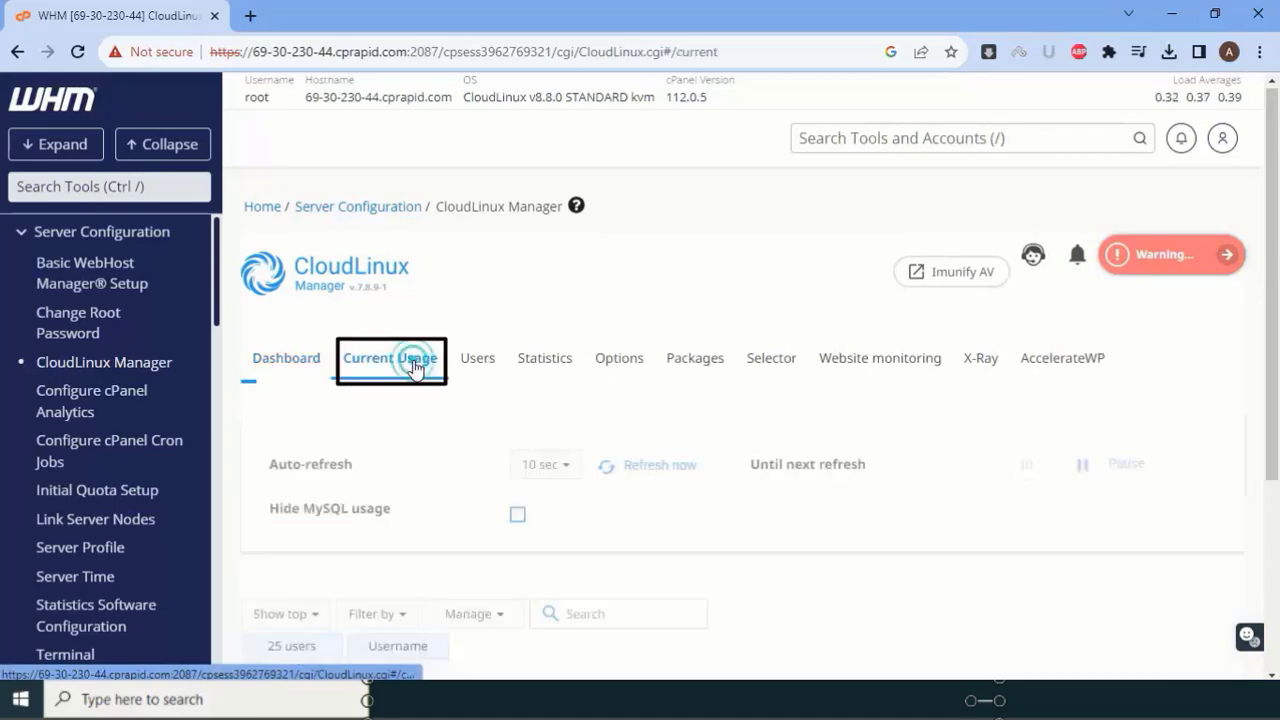
{"action": "scroll", "coordinate": [435, 463], "scroll_direction": "down", "scroll_amount": 1}
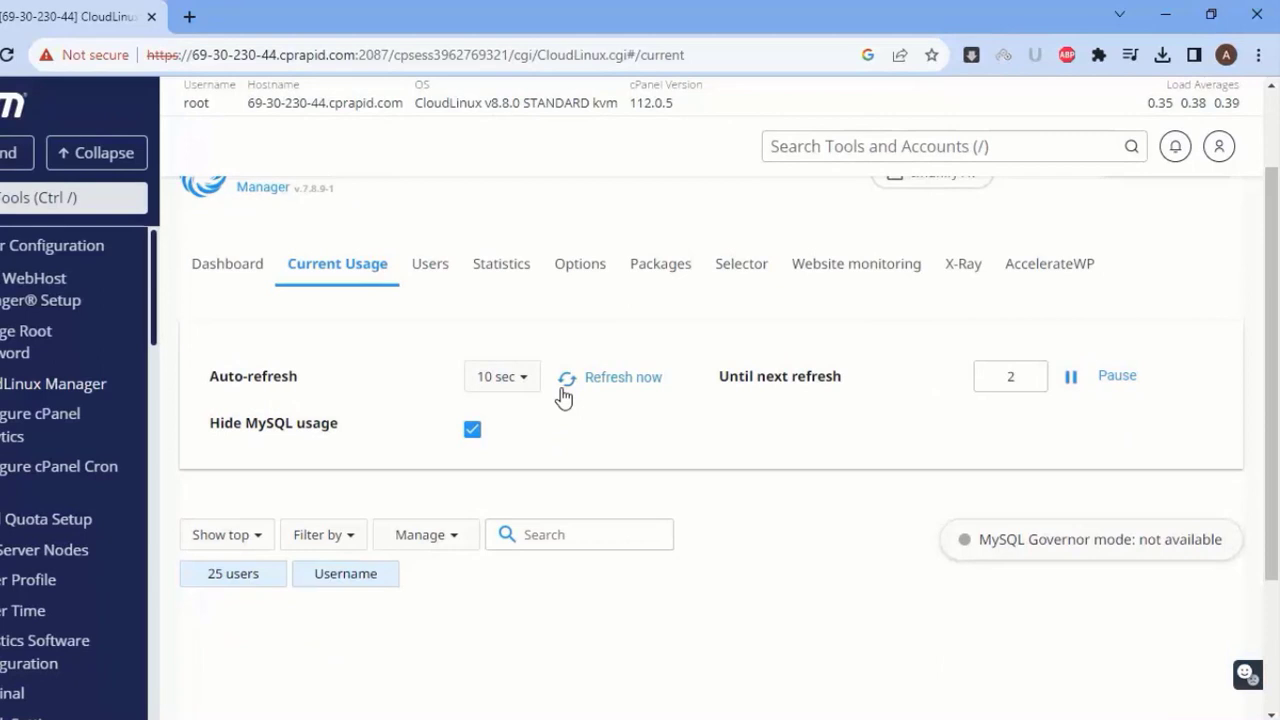
{"action": "scroll", "coordinate": [337, 583], "scroll_direction": "down", "scroll_amount": 3}
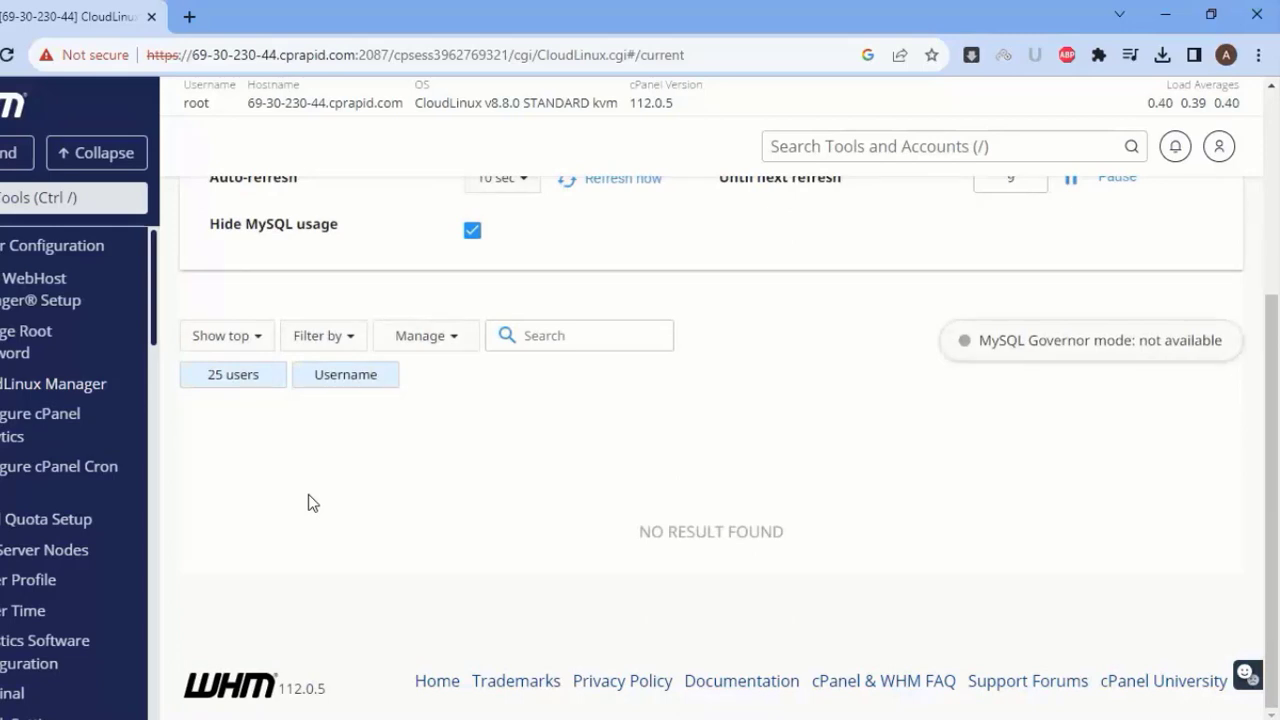
{"action": "scroll", "coordinate": [308, 493], "scroll_direction": "up", "scroll_amount": 3}
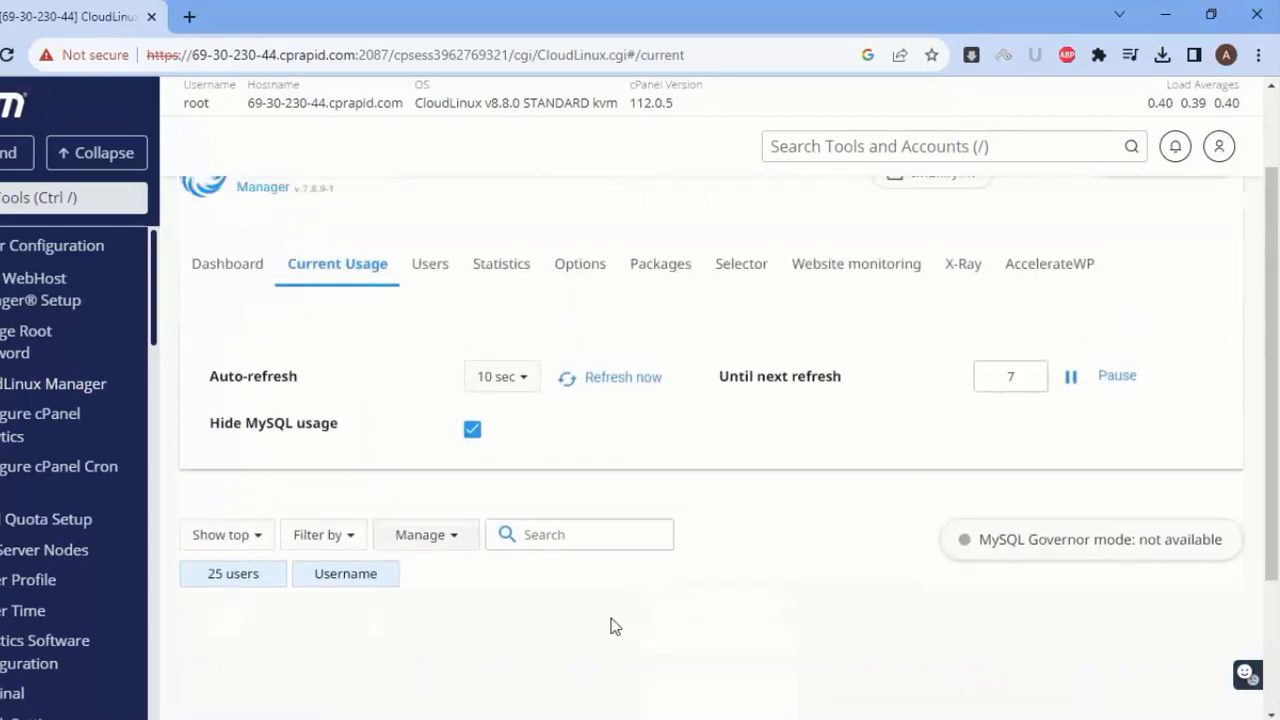
View the Users list and the Statistics page of CloudLinux Manager
{"action": "left_click", "coordinate": [429, 262]}
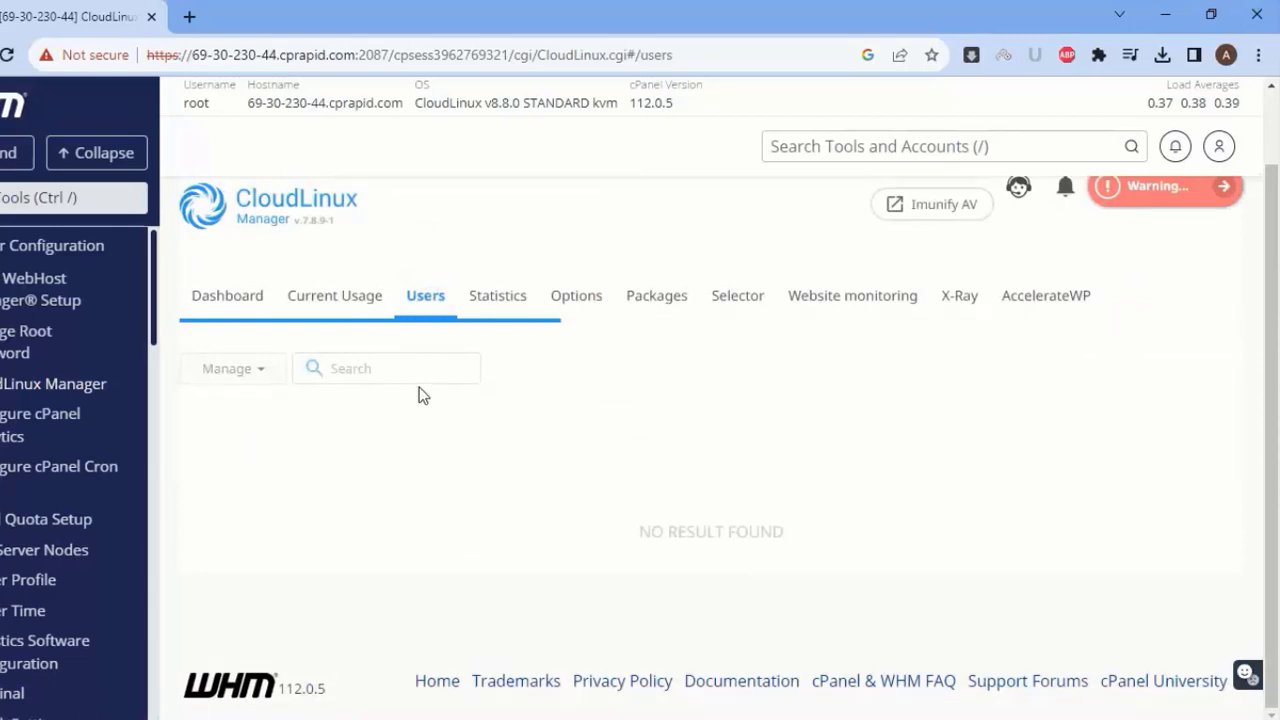
{"action": "left_click", "coordinate": [491, 313]}
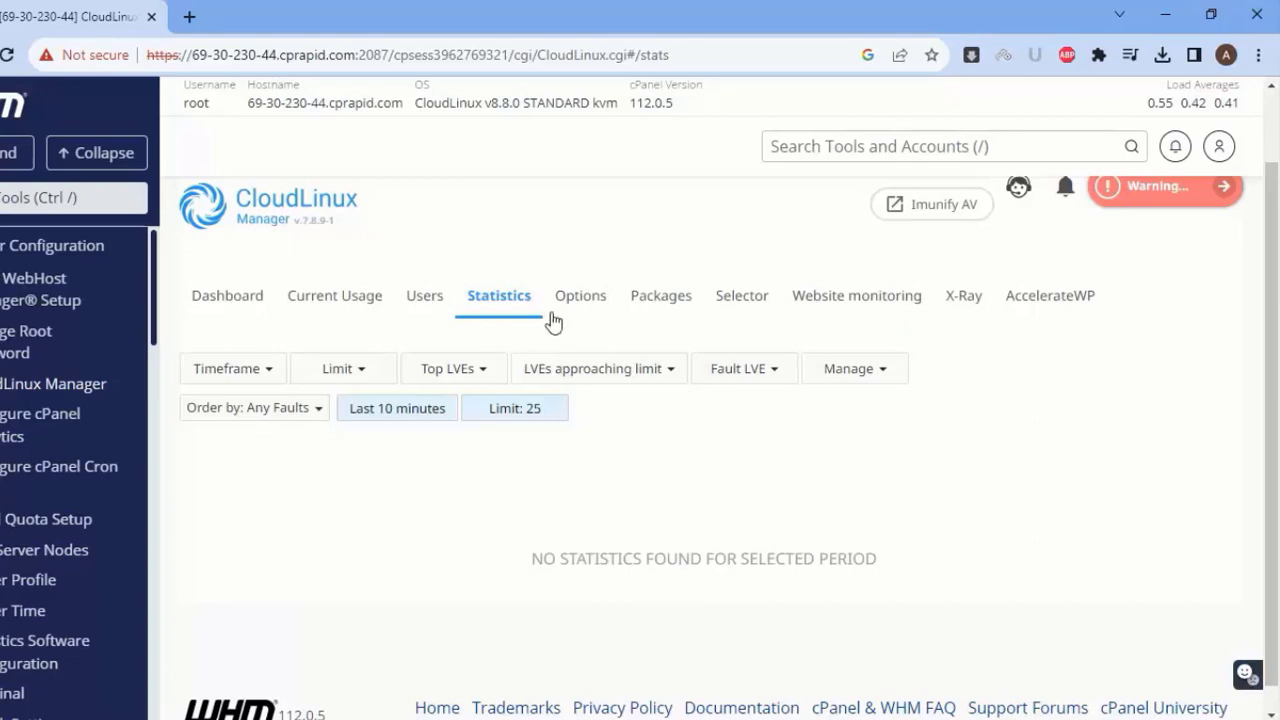
Examine the Options page of CloudLinux Manager, including the faults to include and the minimum number of faults to notify
{"action": "left_click", "coordinate": [578, 296]}
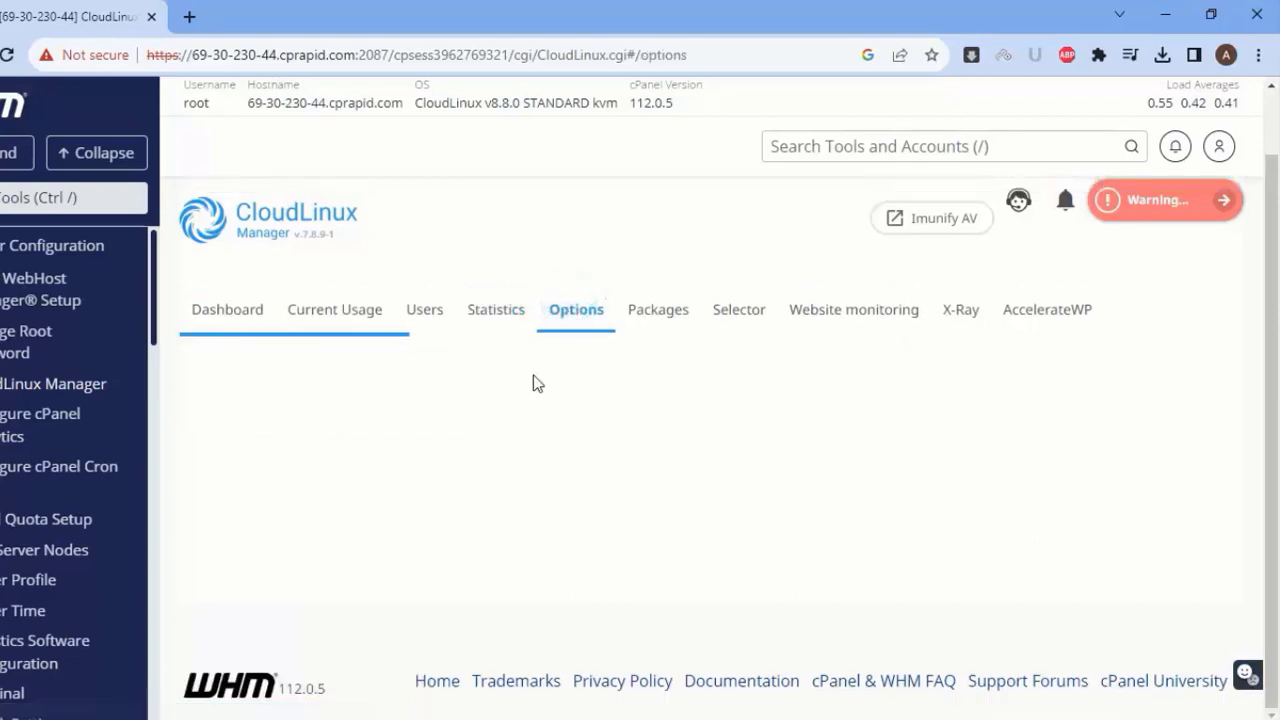
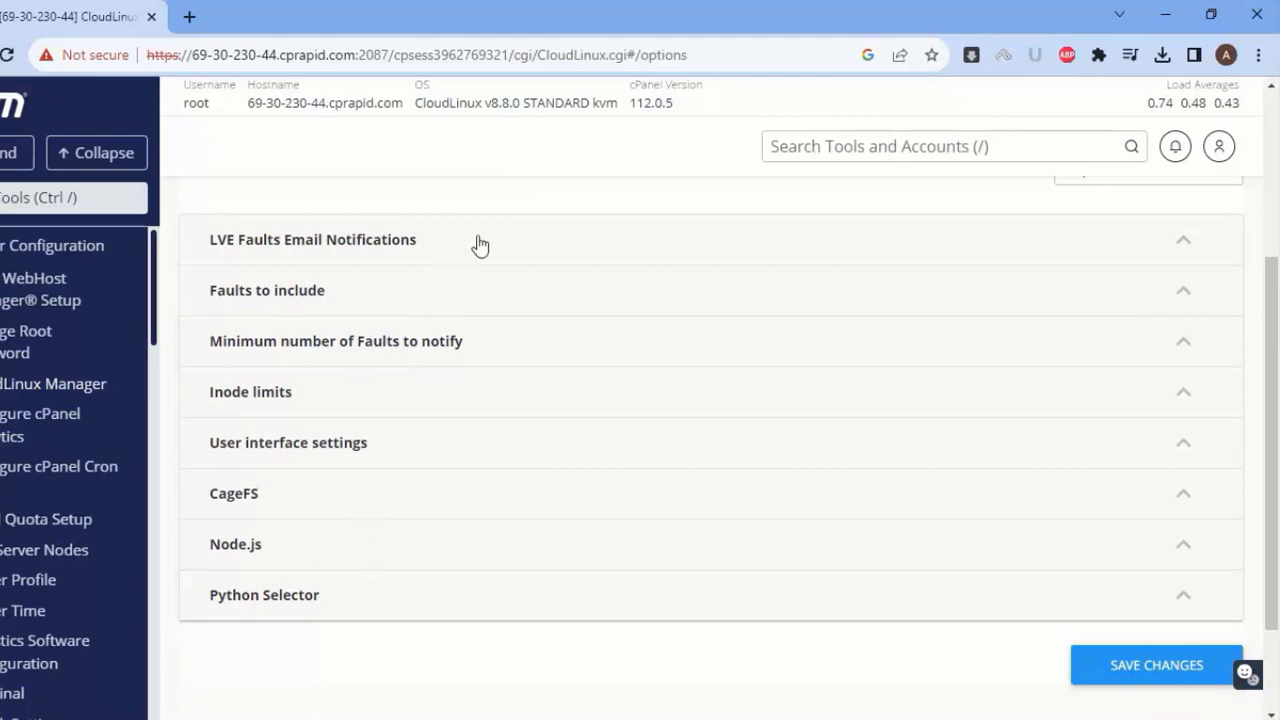
{"action": "left_click", "coordinate": [420, 293]}
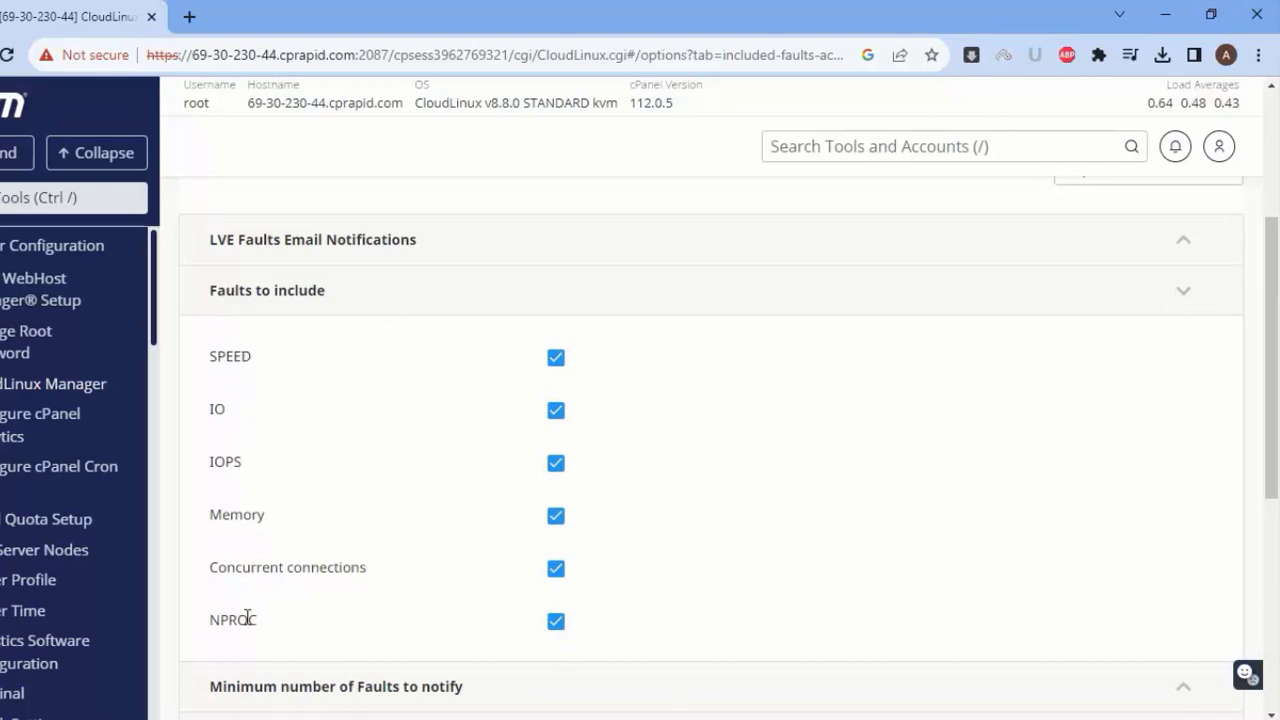
{"action": "left_click", "coordinate": [1185, 294]}
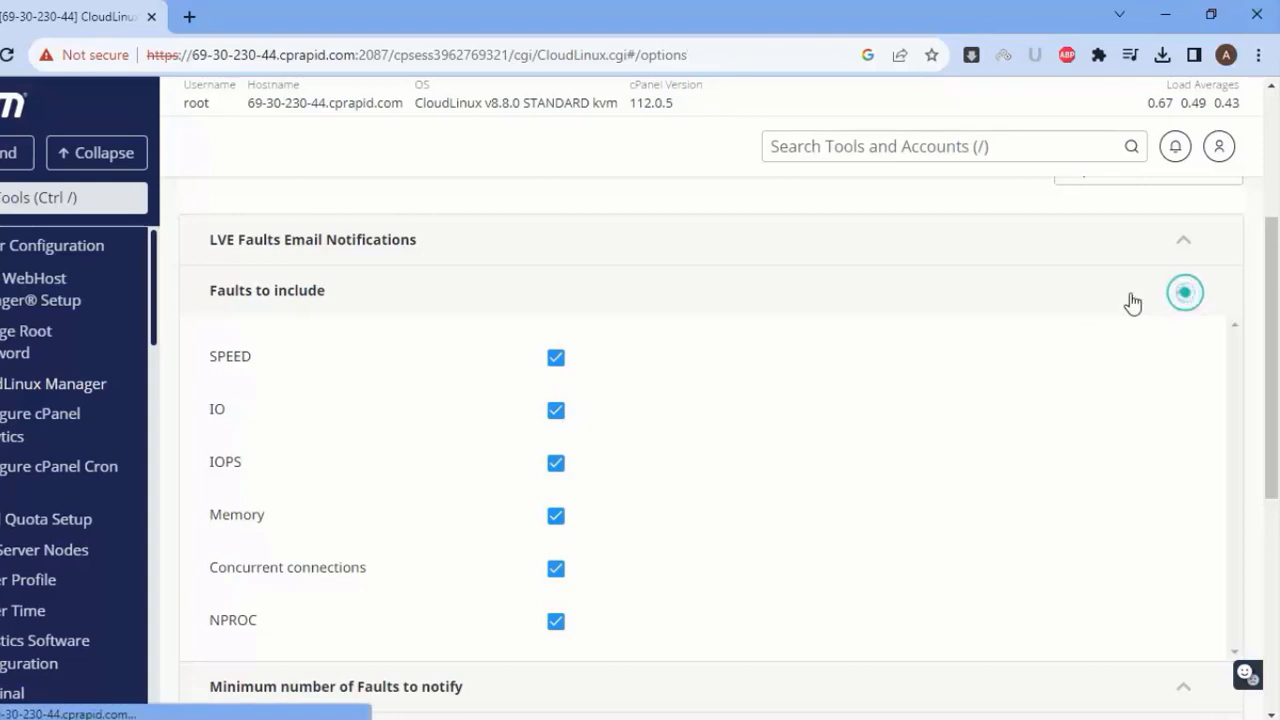
{"action": "left_click", "coordinate": [900, 355]}
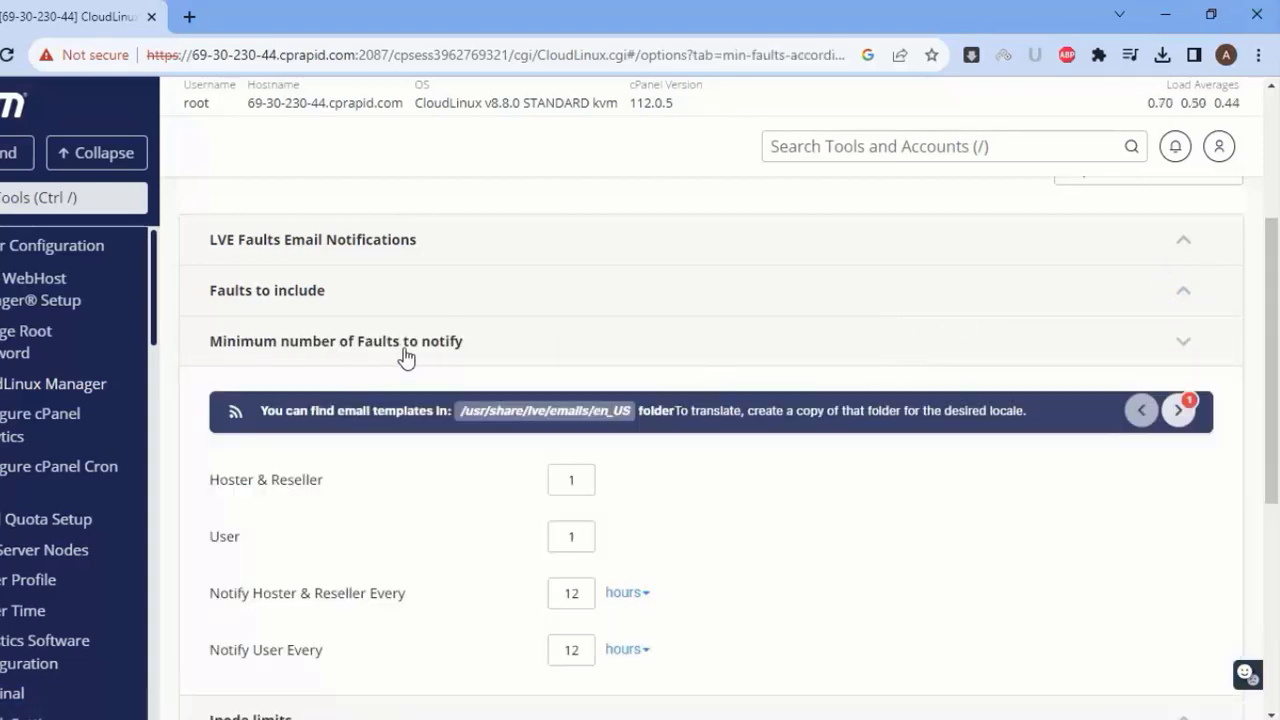
{"action": "scroll", "coordinate": [484, 363], "scroll_direction": "down", "scroll_amount": 2}
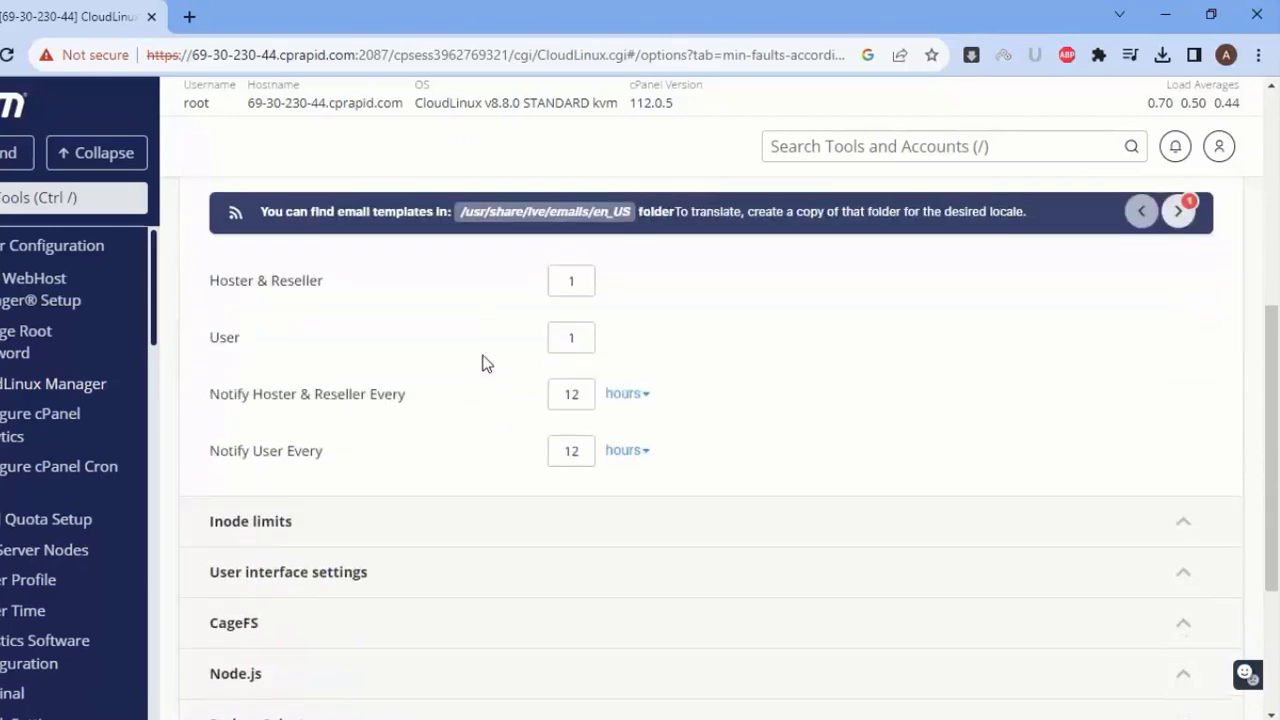
{"action": "scroll", "coordinate": [437, 310], "scroll_direction": "up", "scroll_amount": 2}
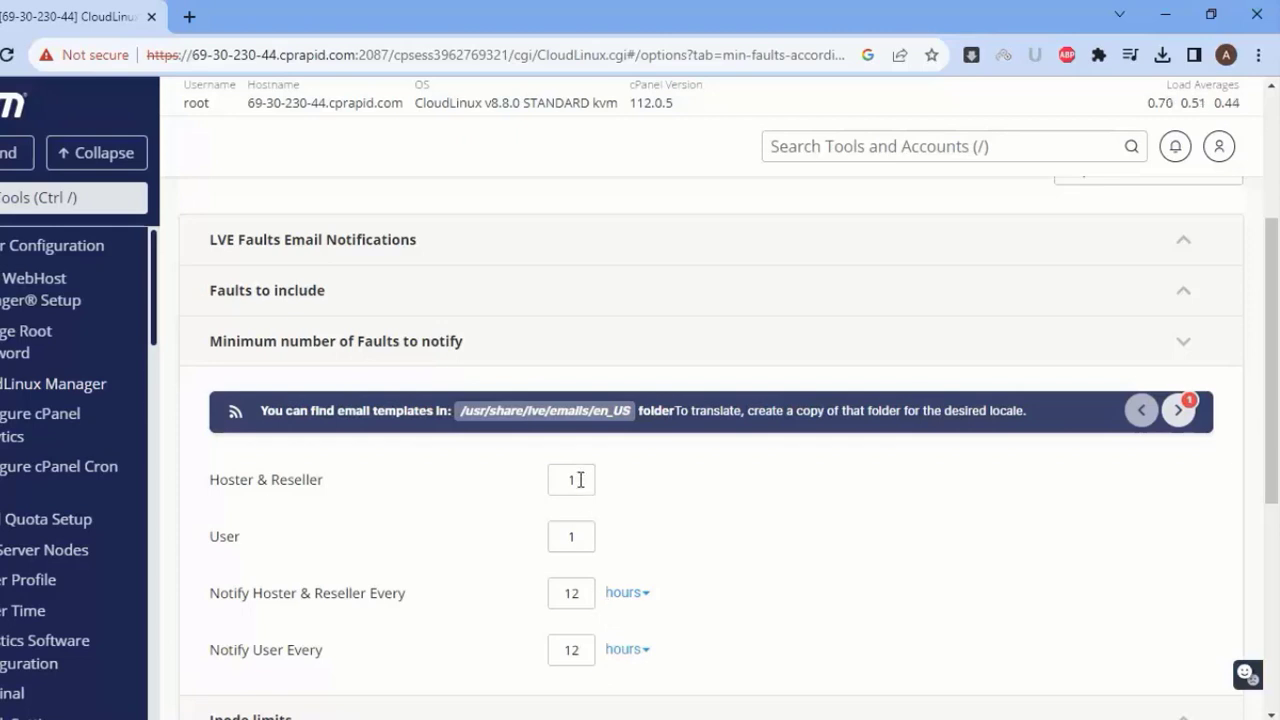
{"action": "scroll", "coordinate": [598, 507], "scroll_direction": "down", "scroll_amount": 2}
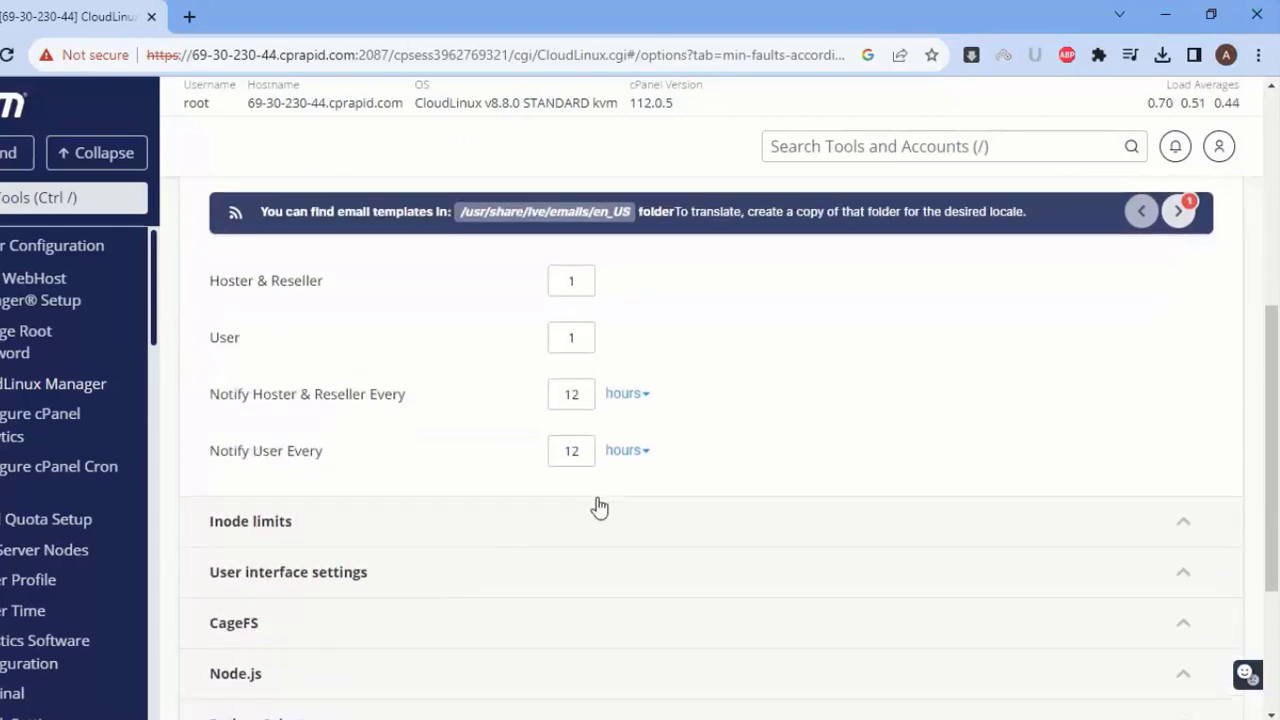
{"action": "scroll", "coordinate": [597, 506], "scroll_direction": "up", "scroll_amount": 1}
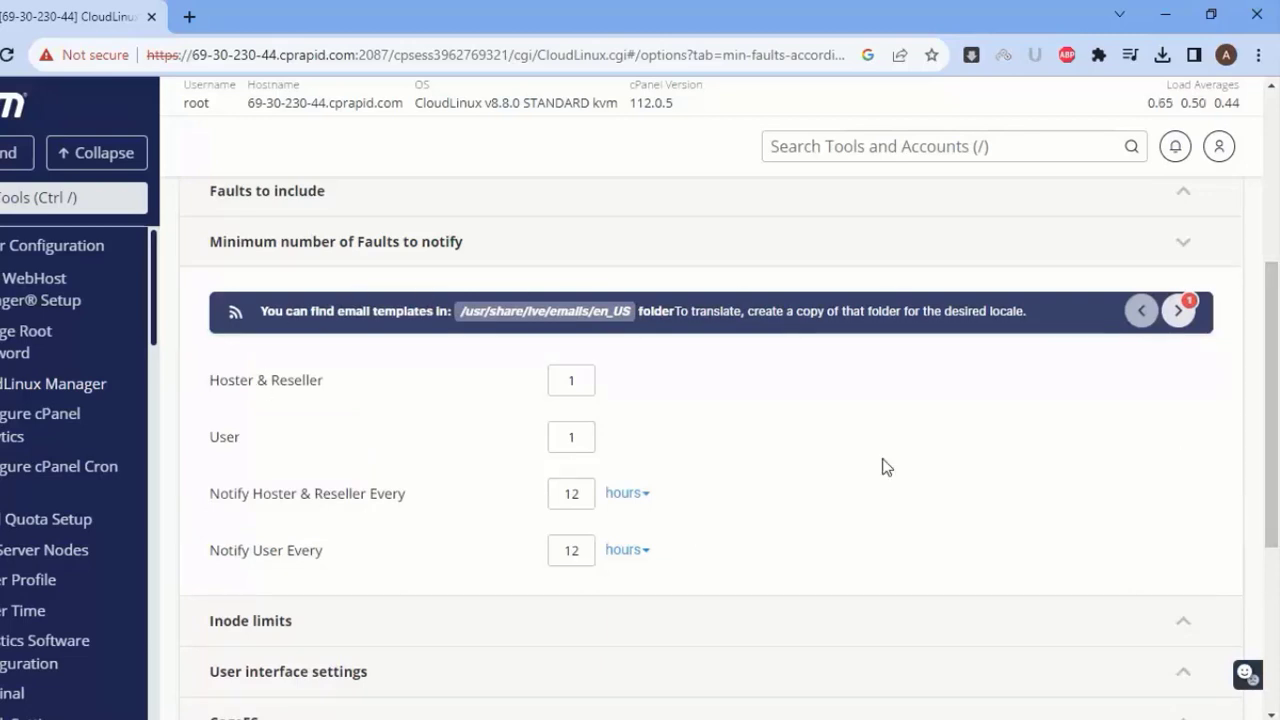
{"action": "scroll", "coordinate": [460, 206], "scroll_direction": "down", "scroll_amount": 2}
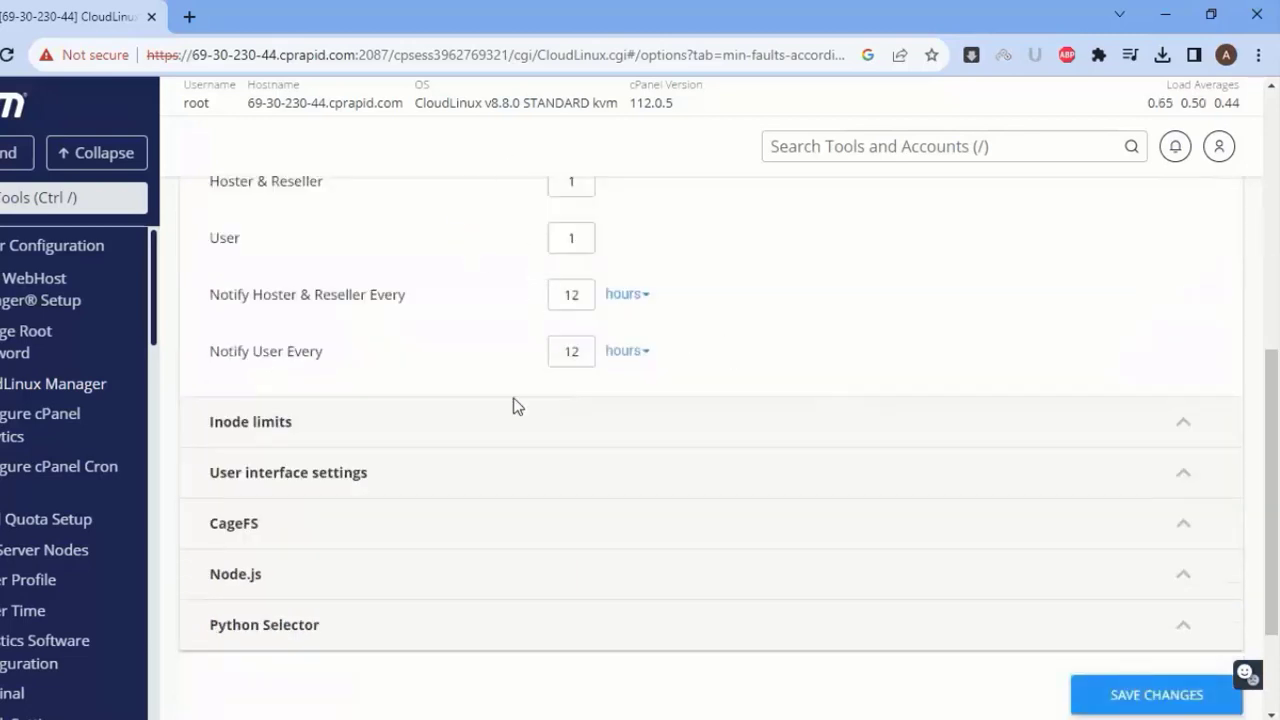
{"action": "scroll", "coordinate": [517, 531], "scroll_direction": "up", "scroll_amount": 6}
View the Packages page and check whether the VE_DEFAULT package limits can be edited
{"action": "left_click", "coordinate": [662, 380]}
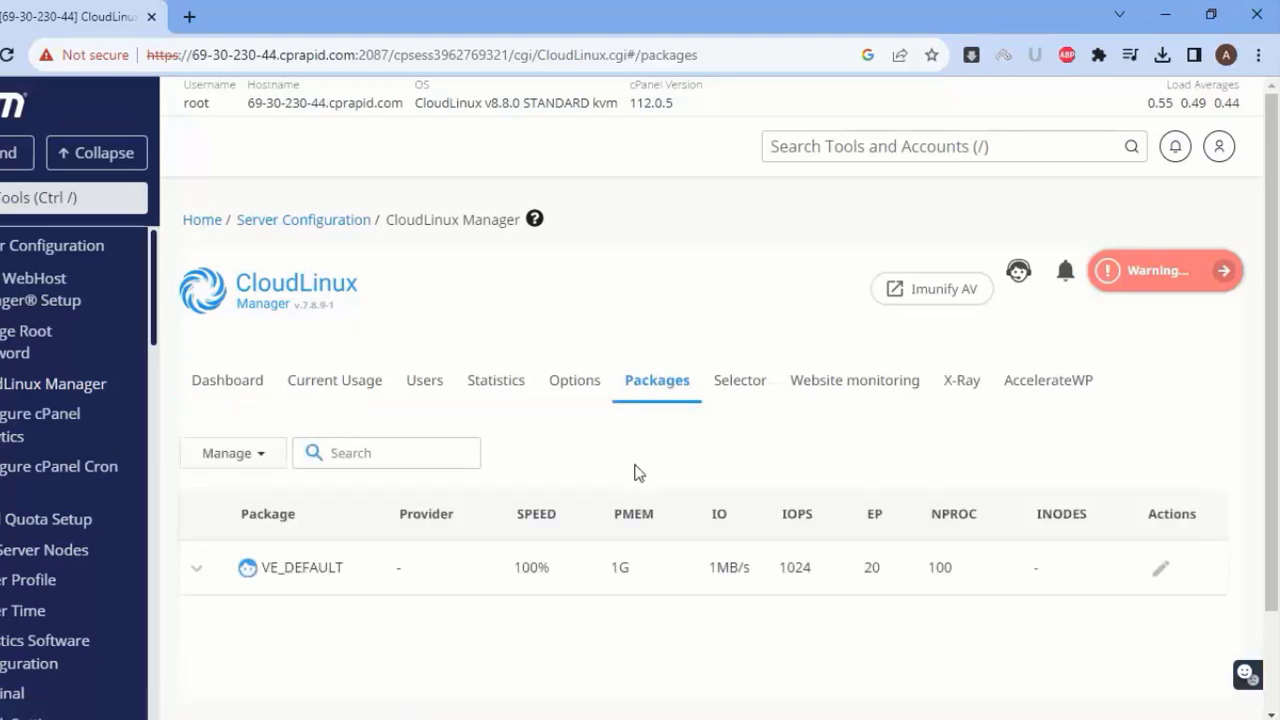
{"action": "scroll", "coordinate": [560, 500], "scroll_direction": "down", "scroll_amount": 1}
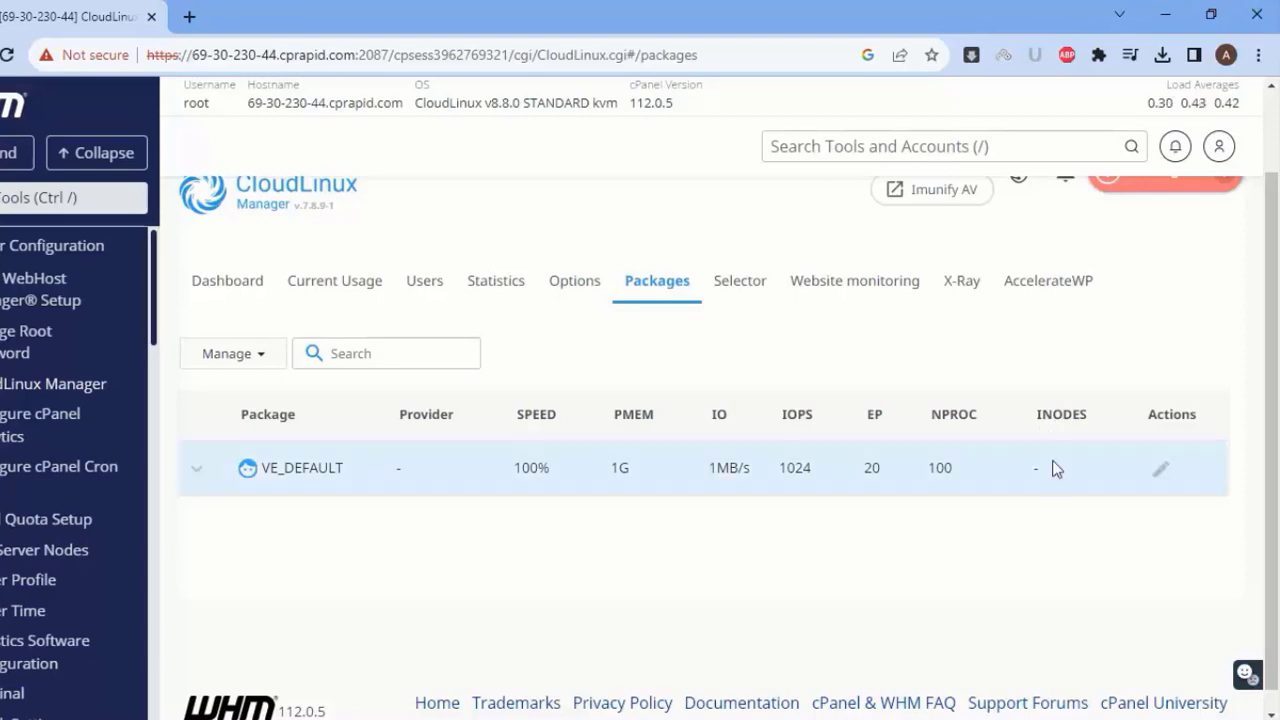
{"action": "left_click", "coordinate": [1162, 472]}
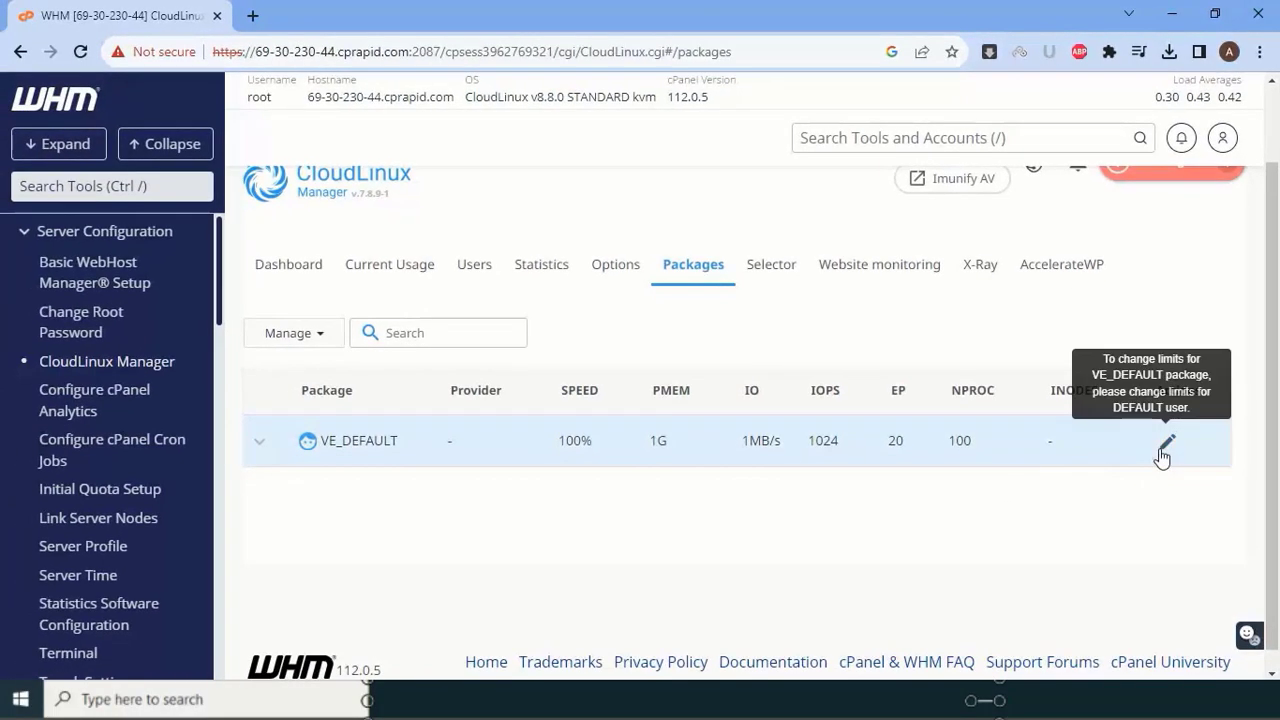
Search the WHM tools for "package" and open the Add a Package page in a new browser tab
{"action": "scroll", "coordinate": [90, 450], "scroll_direction": "down", "scroll_amount": 2}
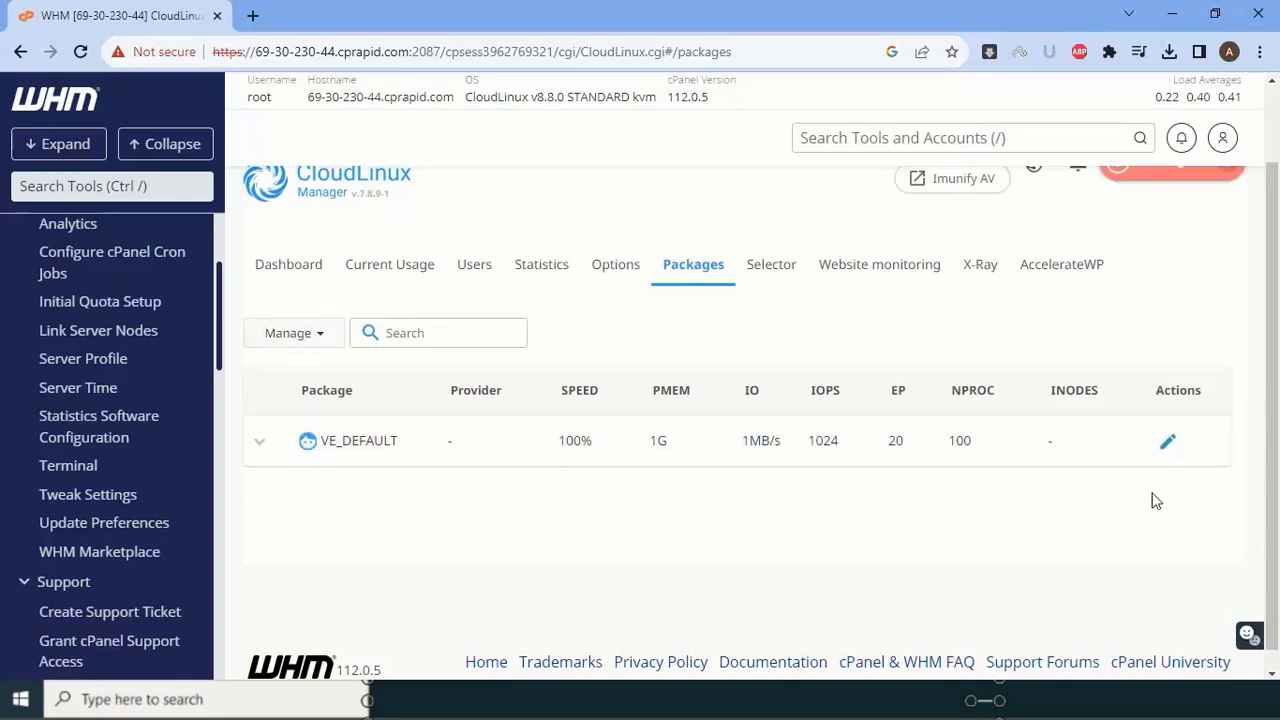
{"action": "left_click", "coordinate": [145, 194]}
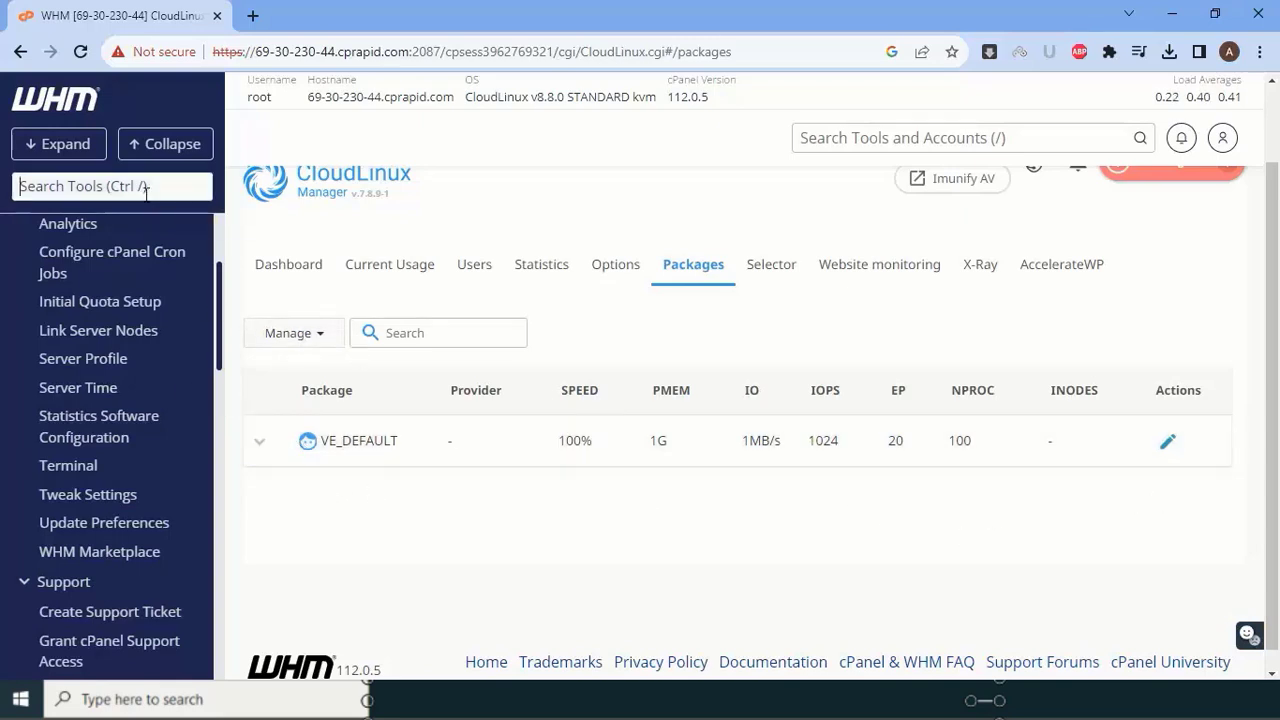
{"action": "type", "text": "package"}
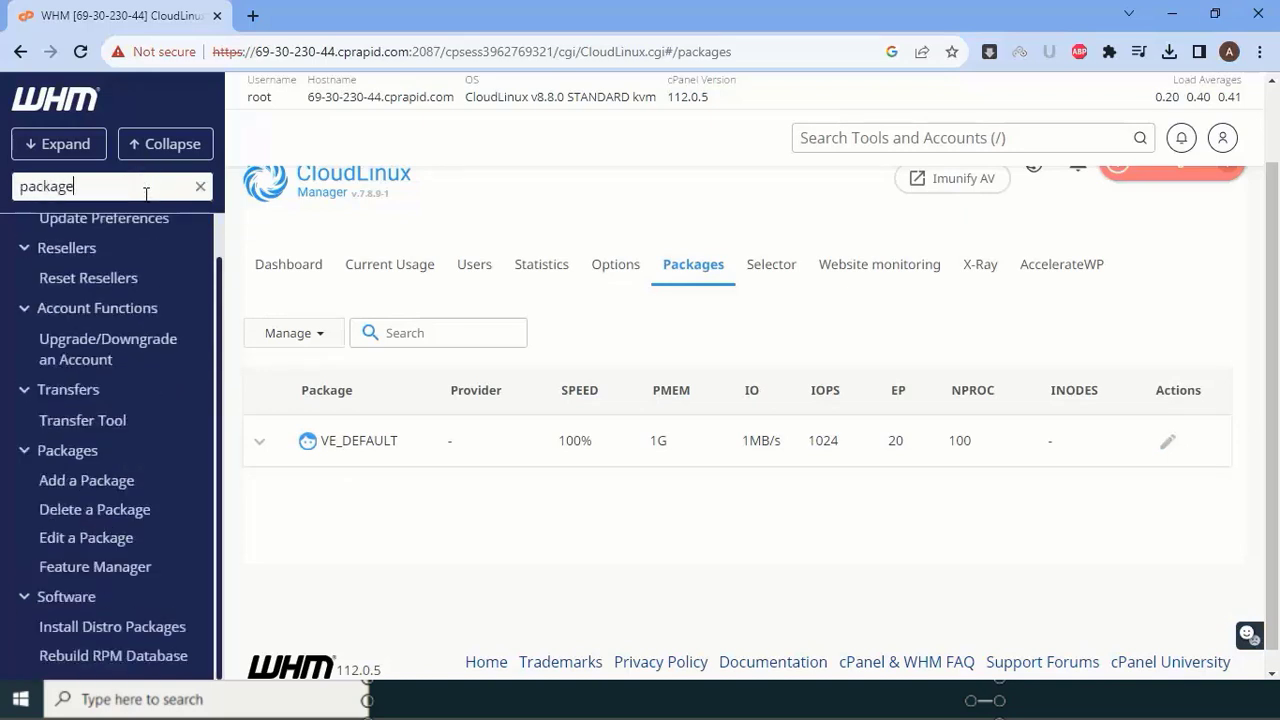
{"action": "middle_click", "coordinate": [130, 482]}
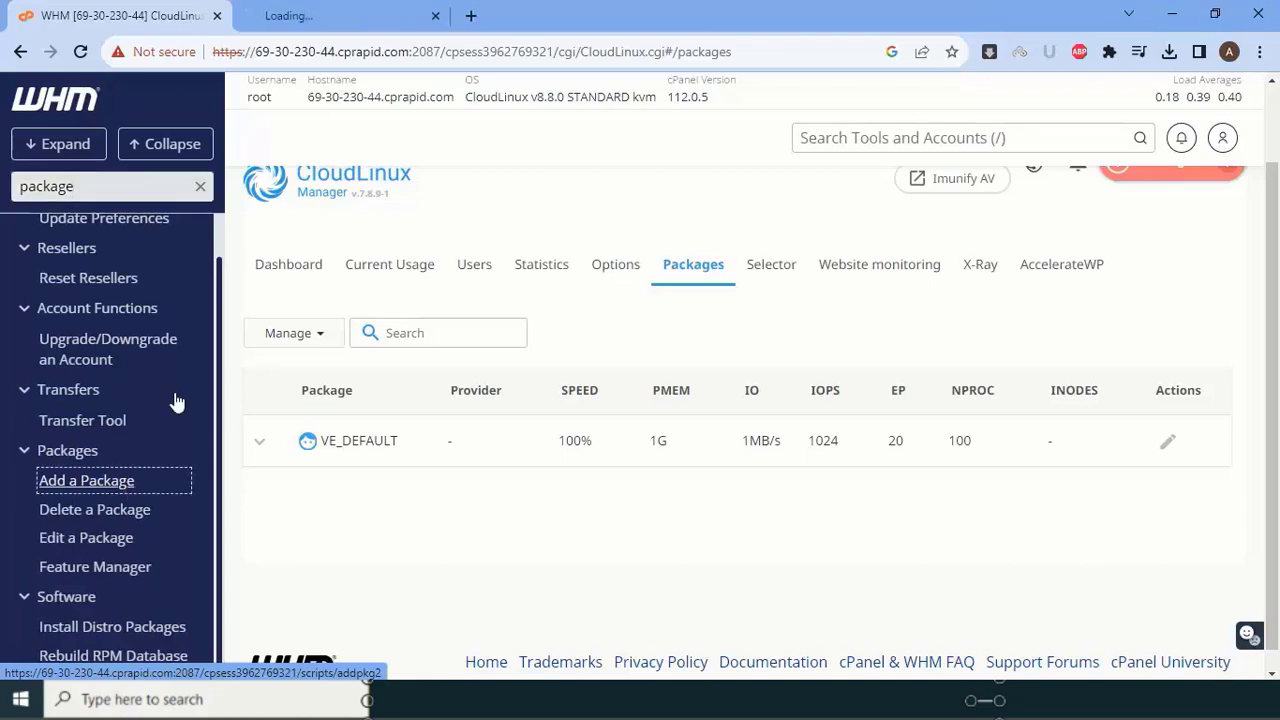
{"action": "left_click", "coordinate": [271, 12]}
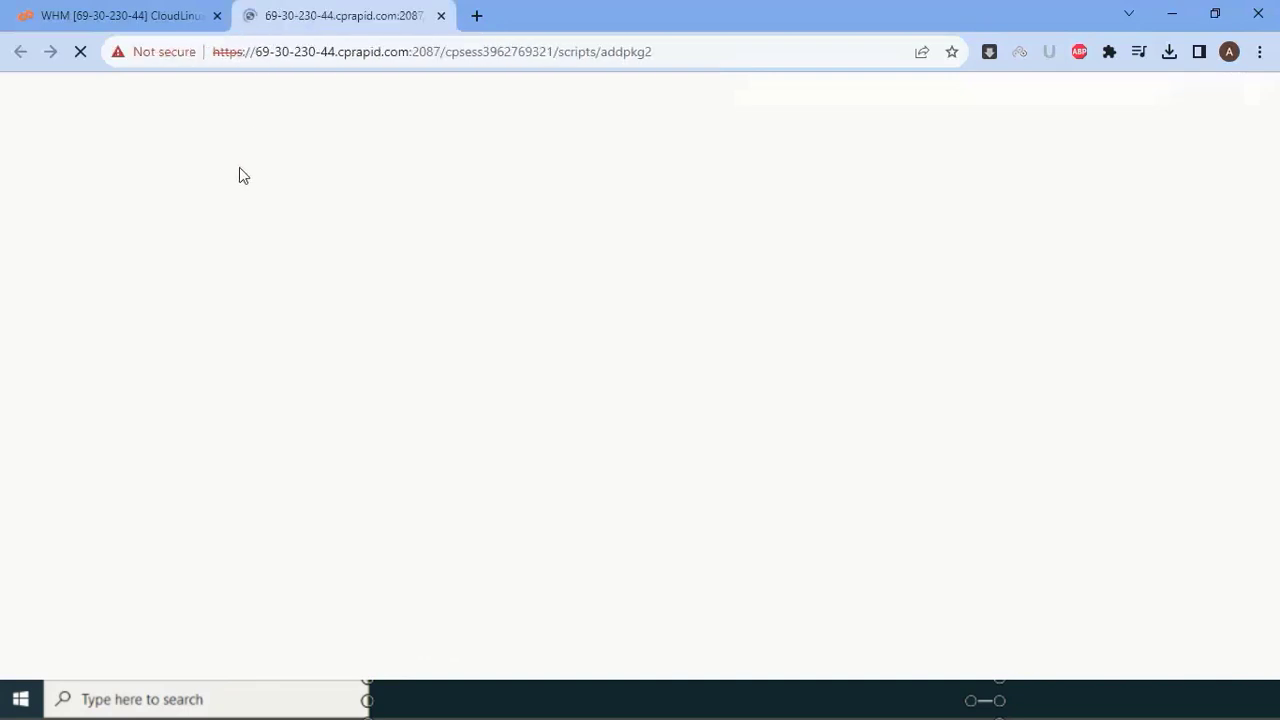
{"action": "left_click", "coordinate": [133, 12]}
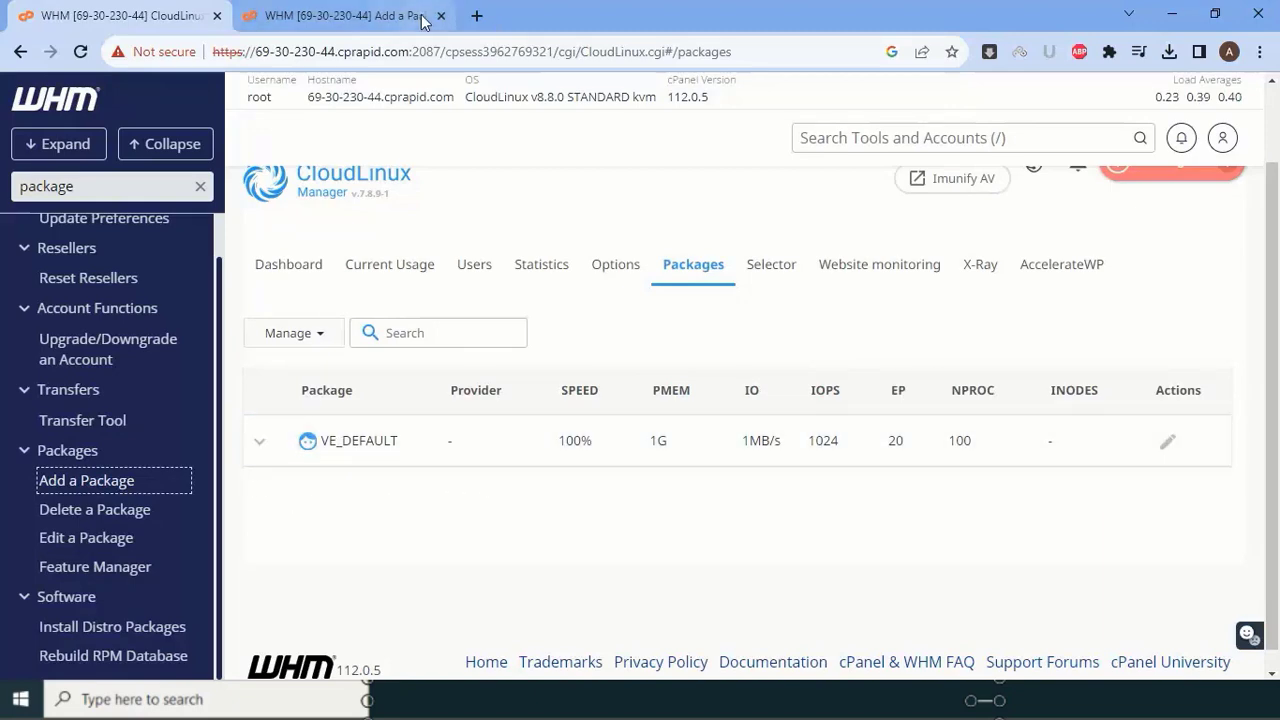
{"action": "left_click", "coordinate": [383, 13]}
Create a hosting package named Unlimited, keeping the default resources and settings
{"action": "left_click", "coordinate": [551, 402]}
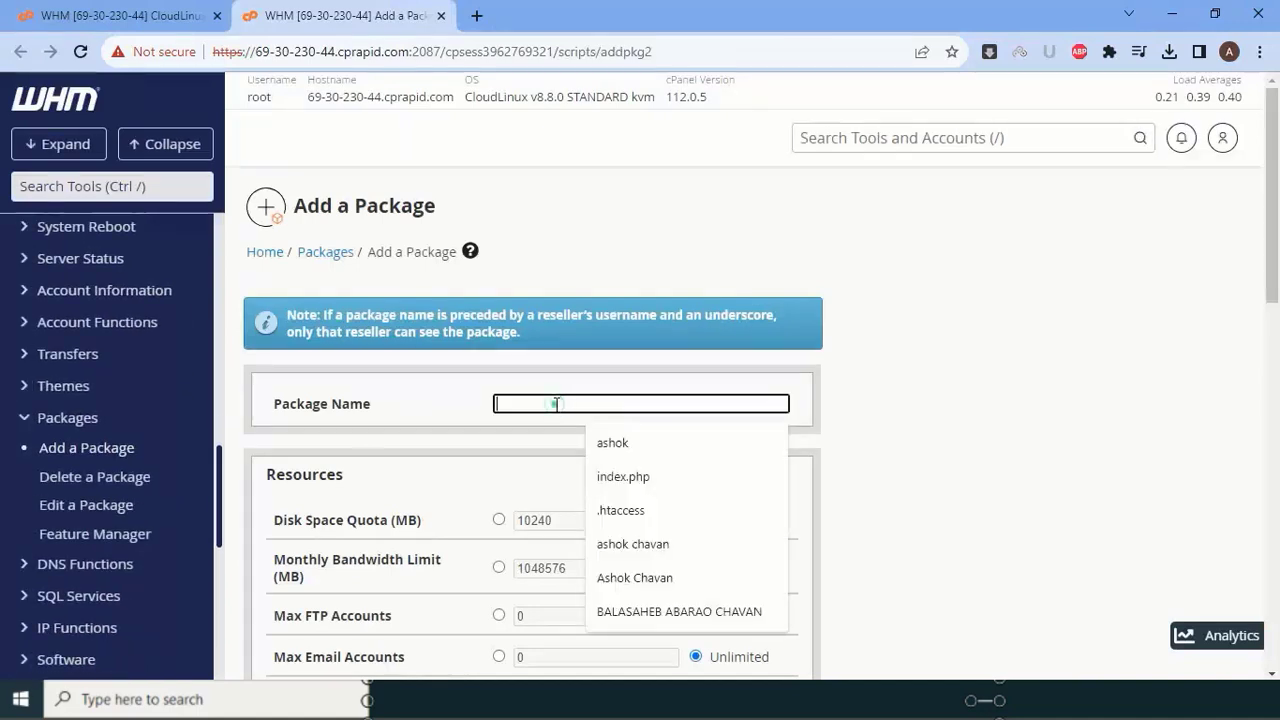
{"action": "left_click", "coordinate": [604, 222]}
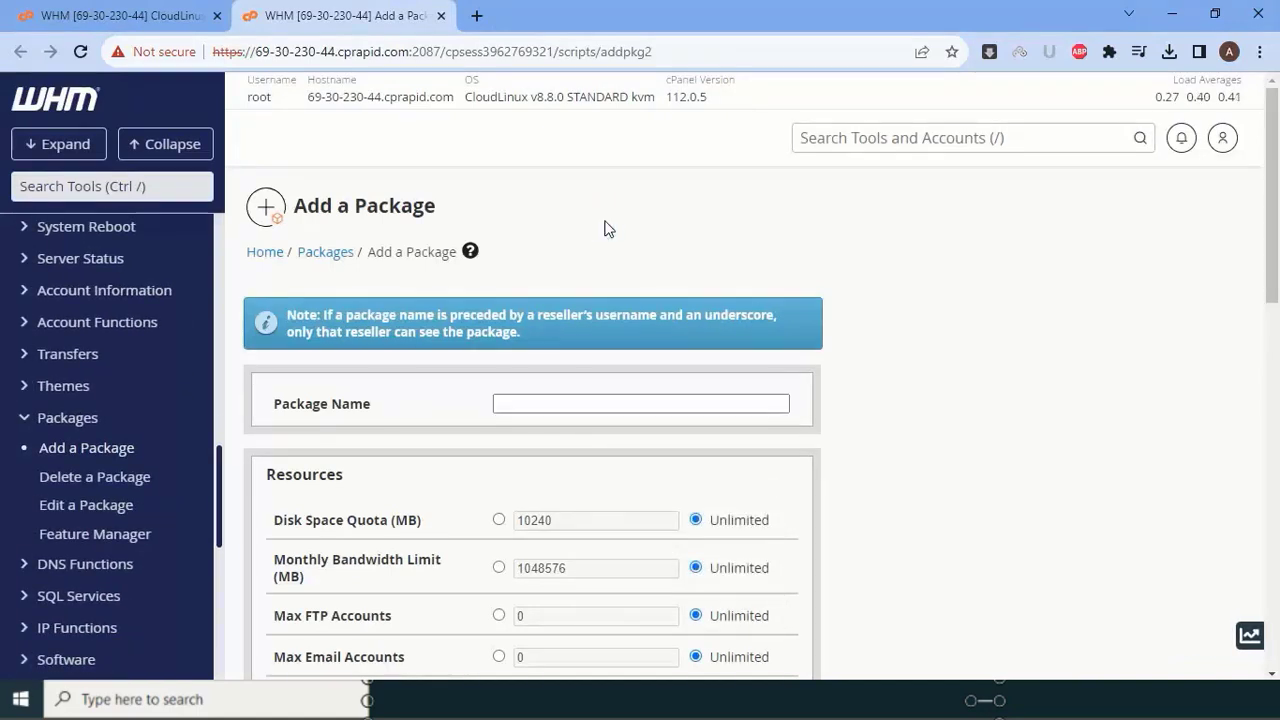
{"action": "left_click", "coordinate": [631, 406]}
{"action": "type", "text": "Unlimited"}
{"action": "left_click", "coordinate": [912, 265]}
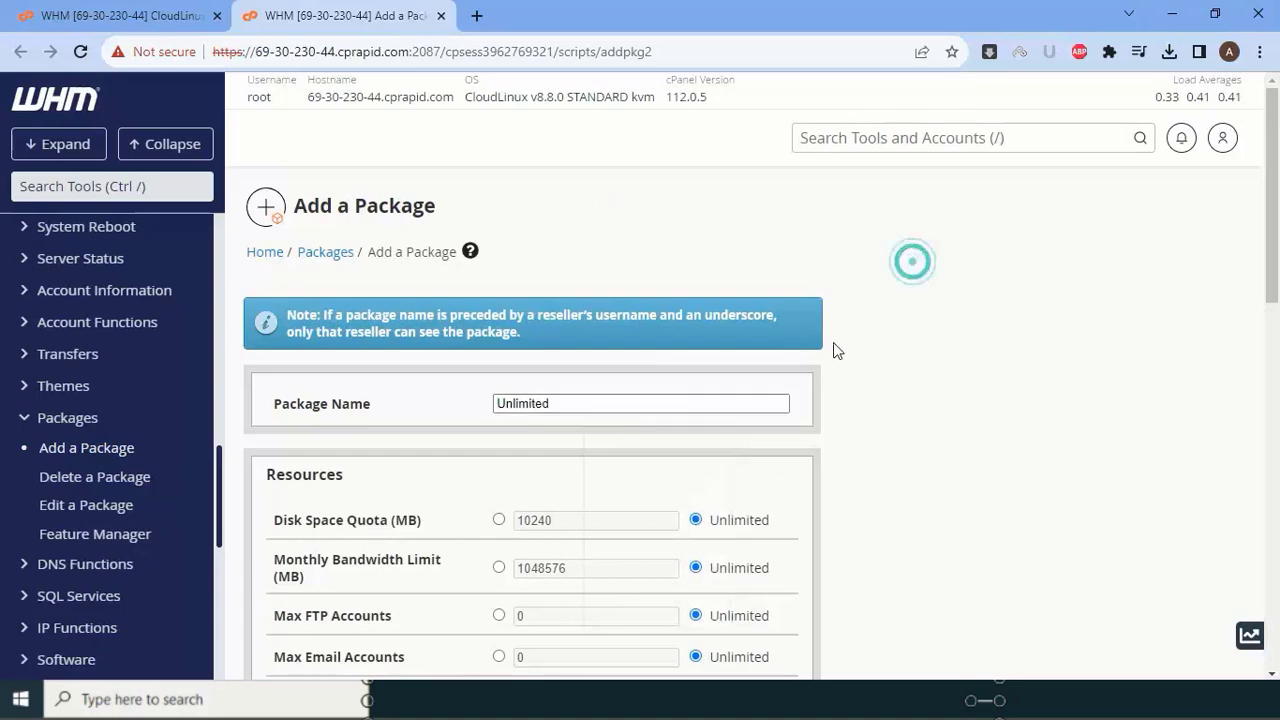
{"action": "scroll", "coordinate": [833, 342], "scroll_direction": "down", "scroll_amount": 3}
{"action": "scroll", "coordinate": [571, 394], "scroll_direction": "down", "scroll_amount": 5}
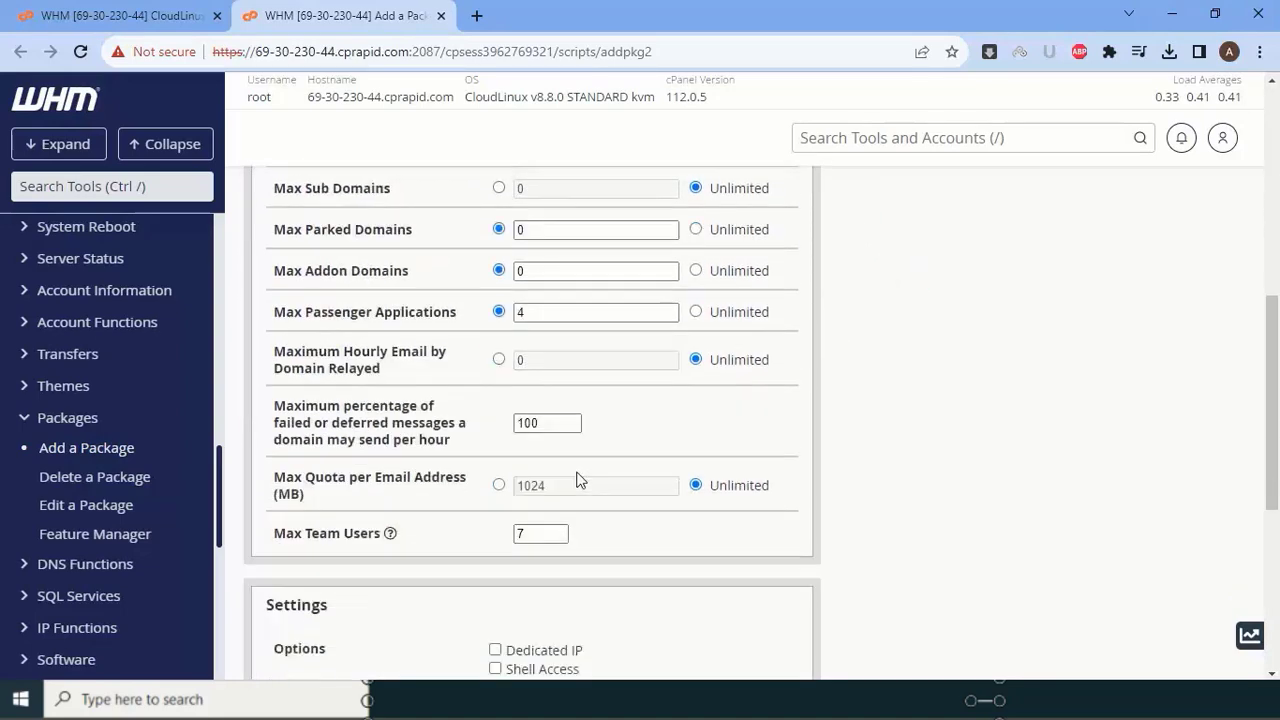
{"action": "scroll", "coordinate": [713, 327], "scroll_direction": "down", "scroll_amount": 3}
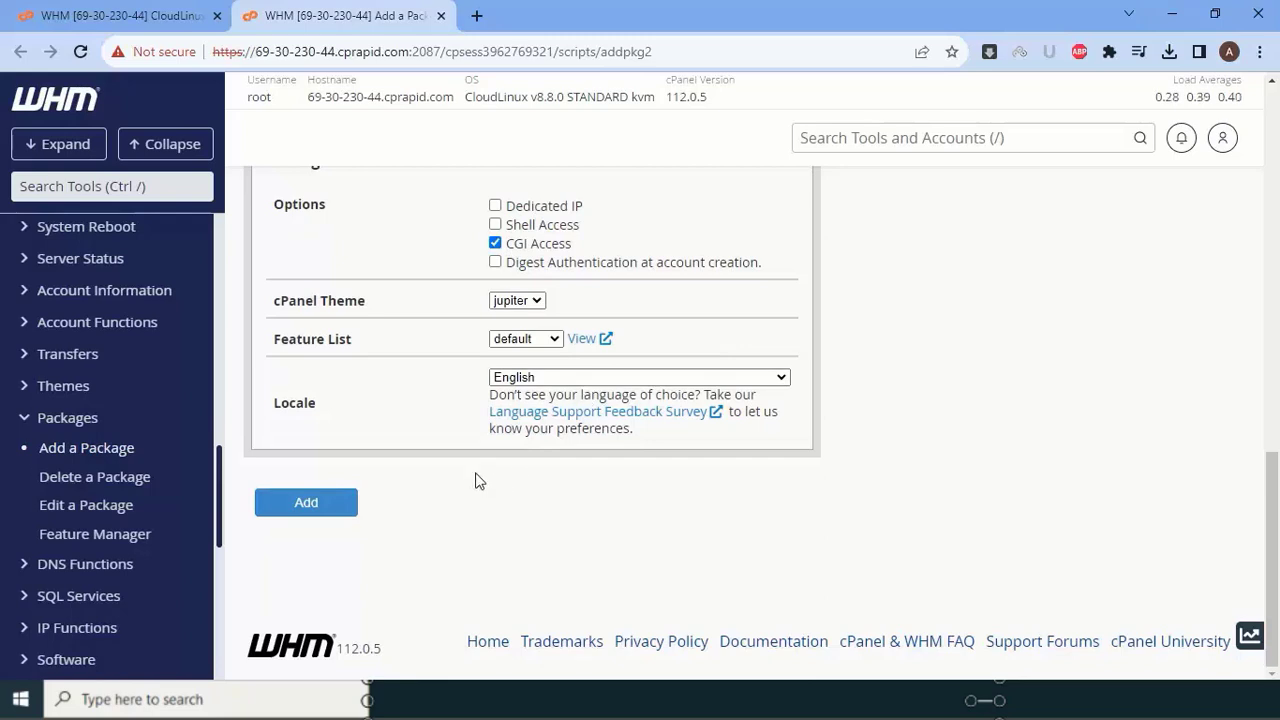
{"action": "left_click", "coordinate": [345, 508]}
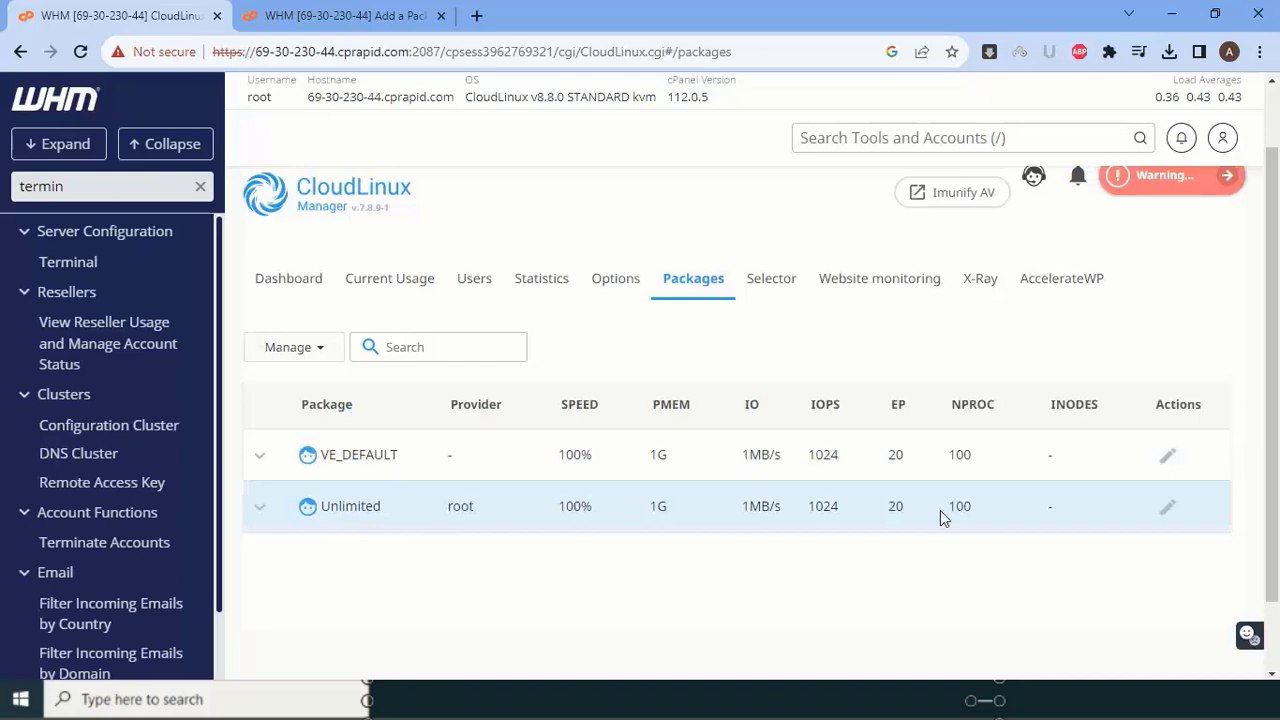
Edit the LVE limits of the Unlimited package, setting SPEED to 200%, PMEM to 3G and IO to 5MB/s
{"action": "left_click", "coordinate": [1168, 510]}
{"action": "left_click", "coordinate": [879, 121]}
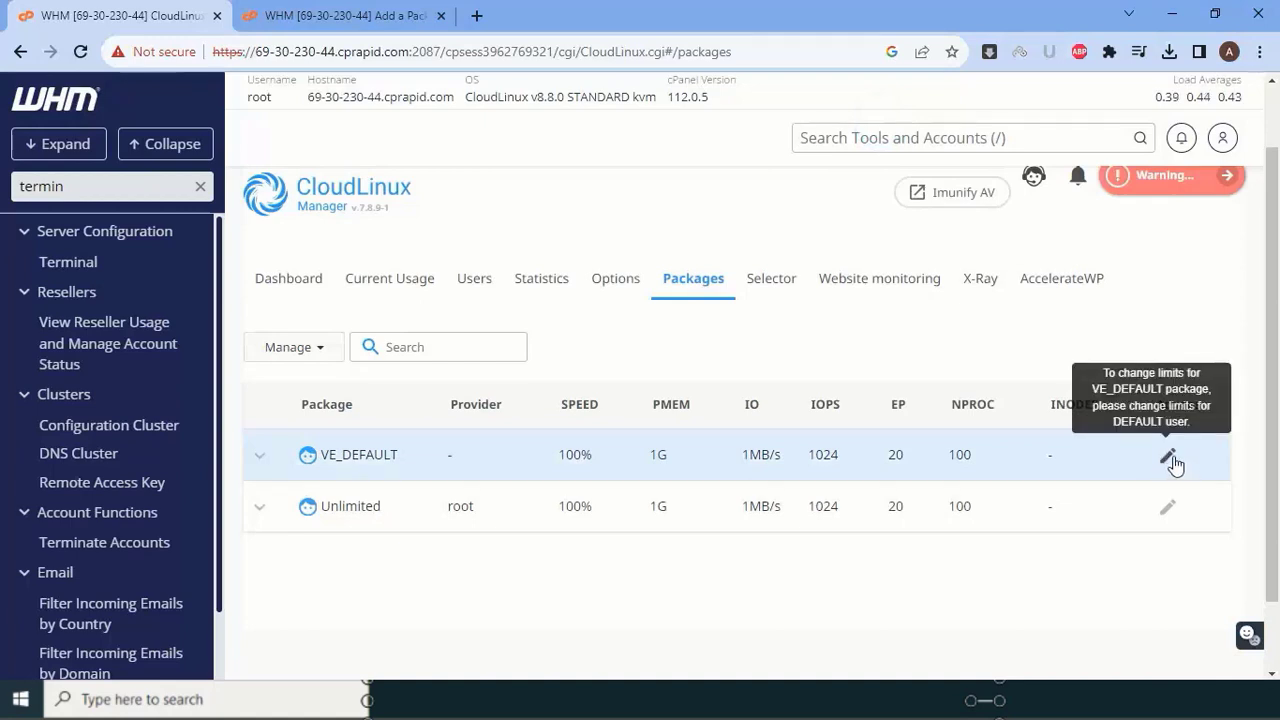
{"action": "left_click", "coordinate": [1170, 510]}
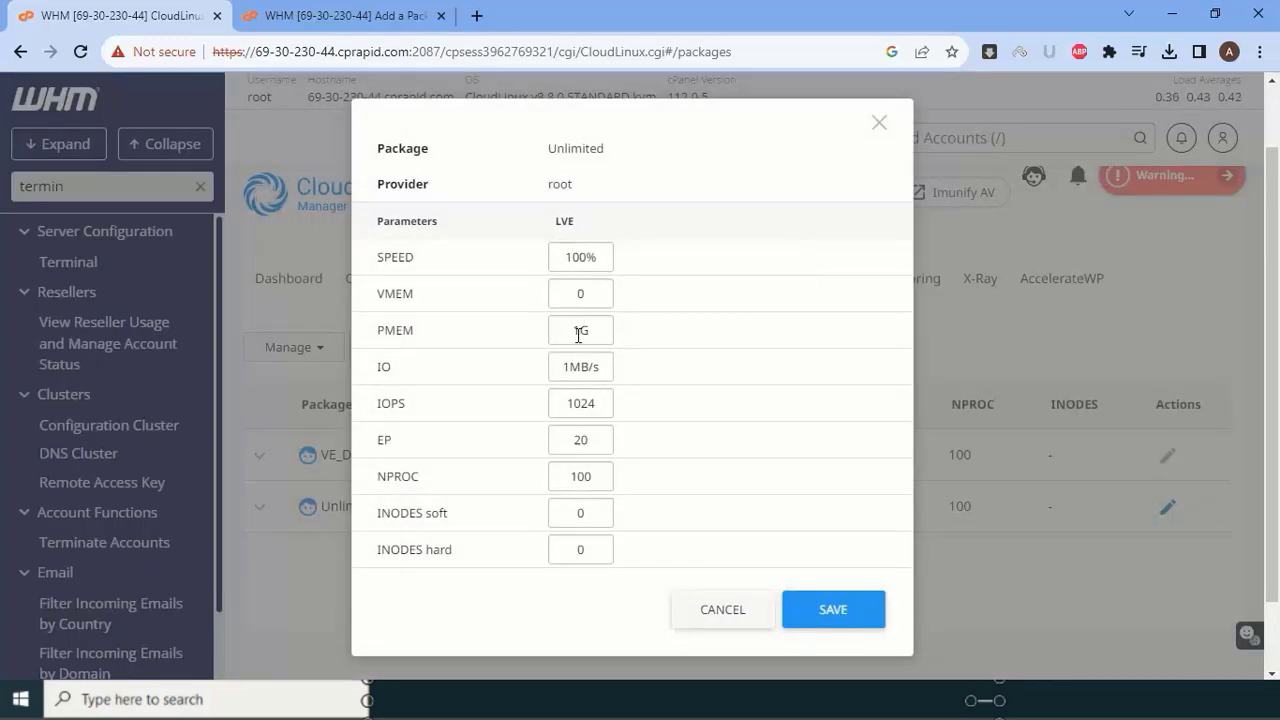
{"action": "left_click", "coordinate": [576, 258]}
{"action": "left_click_drag", "start_coordinate": [568, 258], "coordinate": [553, 260]}
{"action": "type", "text": "2"}
{"action": "left_click", "coordinate": [585, 330]}
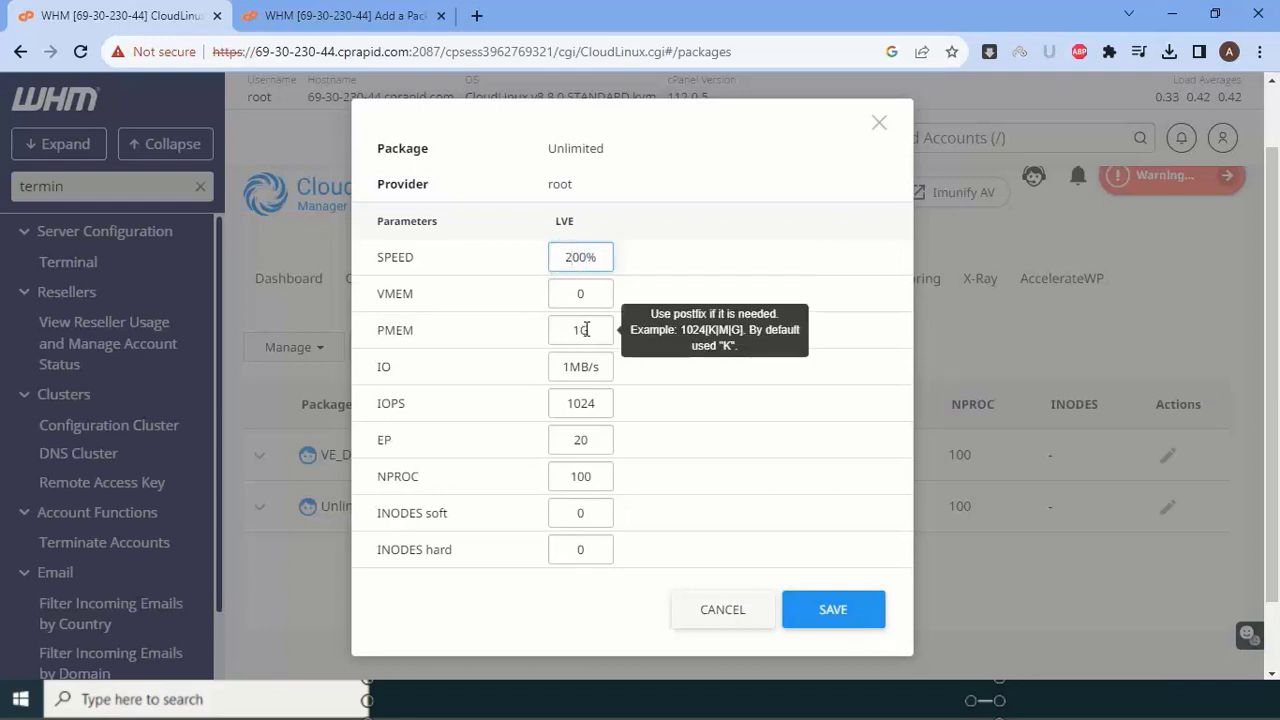
{"action": "left_click_drag", "start_coordinate": [583, 330], "coordinate": [556, 369]}
{"action": "left_click", "coordinate": [578, 367]}
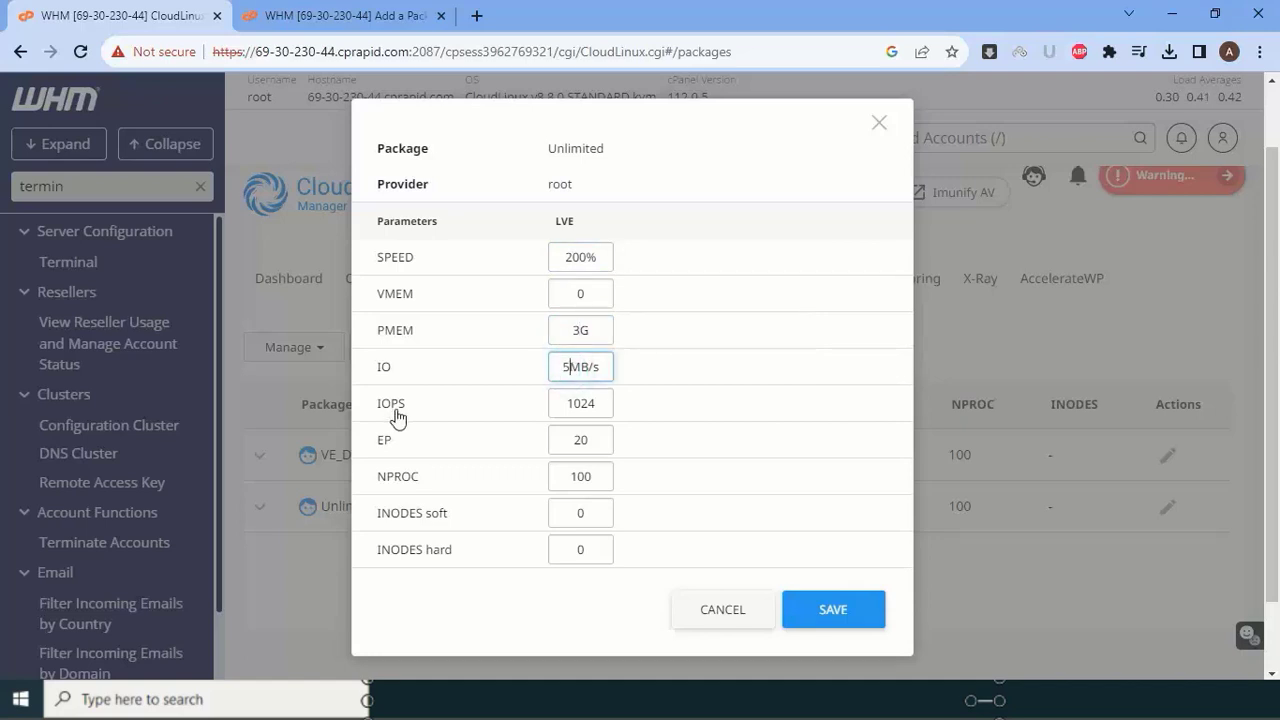
Set the Unlimited package's IOPS to 4096, EP to 50 and NPROC to 200, and save the limits
{"action": "double_click", "coordinate": [562, 405]}
{"action": "type", "text": "4096"}
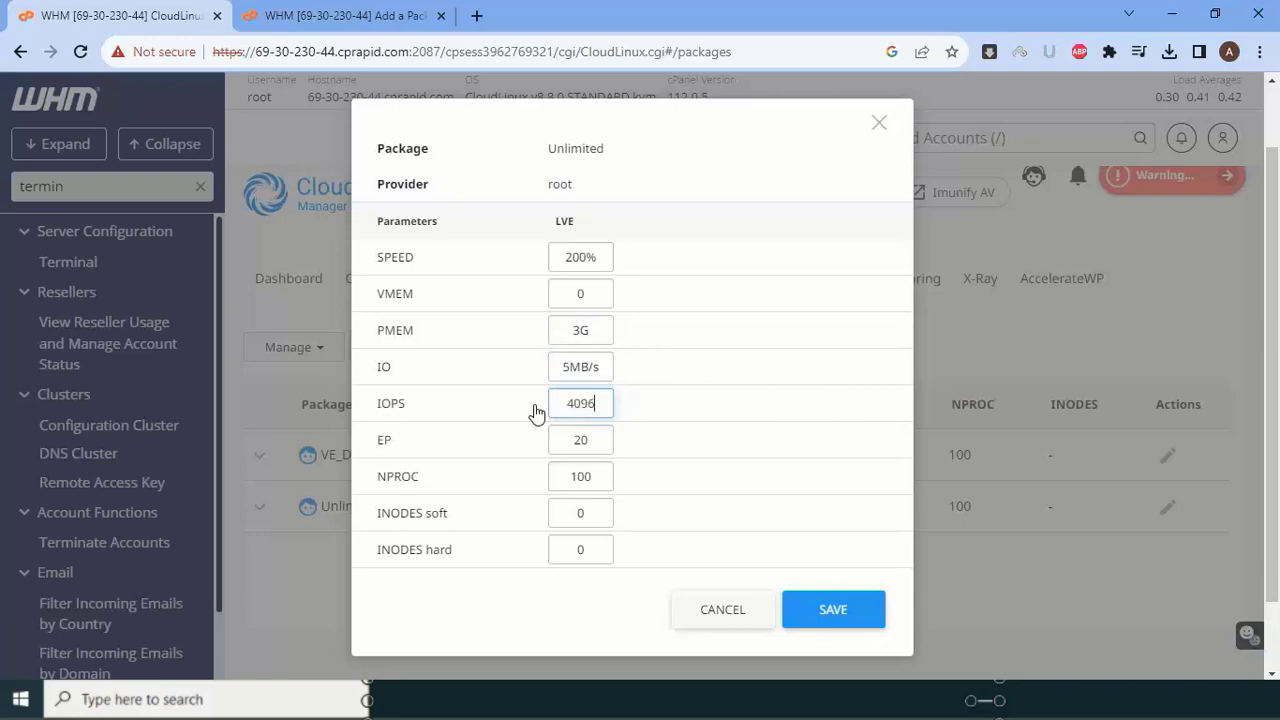
{"action": "double_click", "coordinate": [554, 441]}
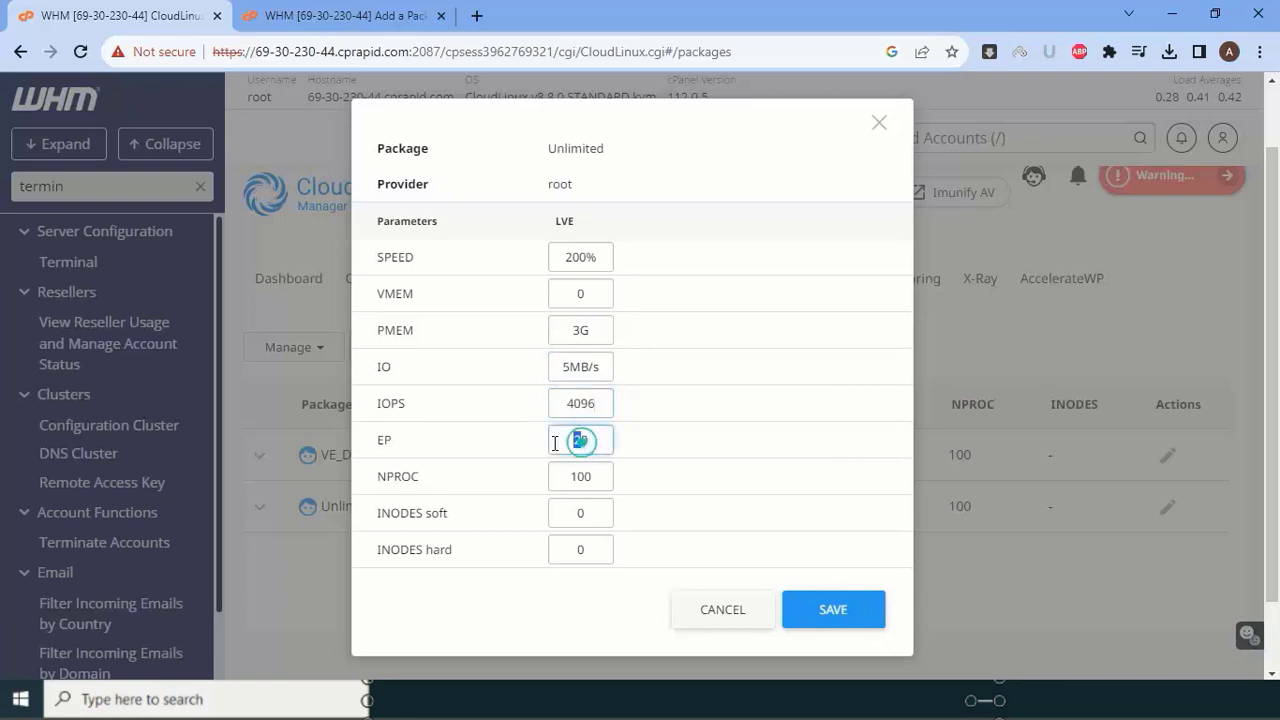
{"action": "type", "text": "50"}
{"action": "left_click_drag", "start_coordinate": [578, 477], "coordinate": [562, 476]}
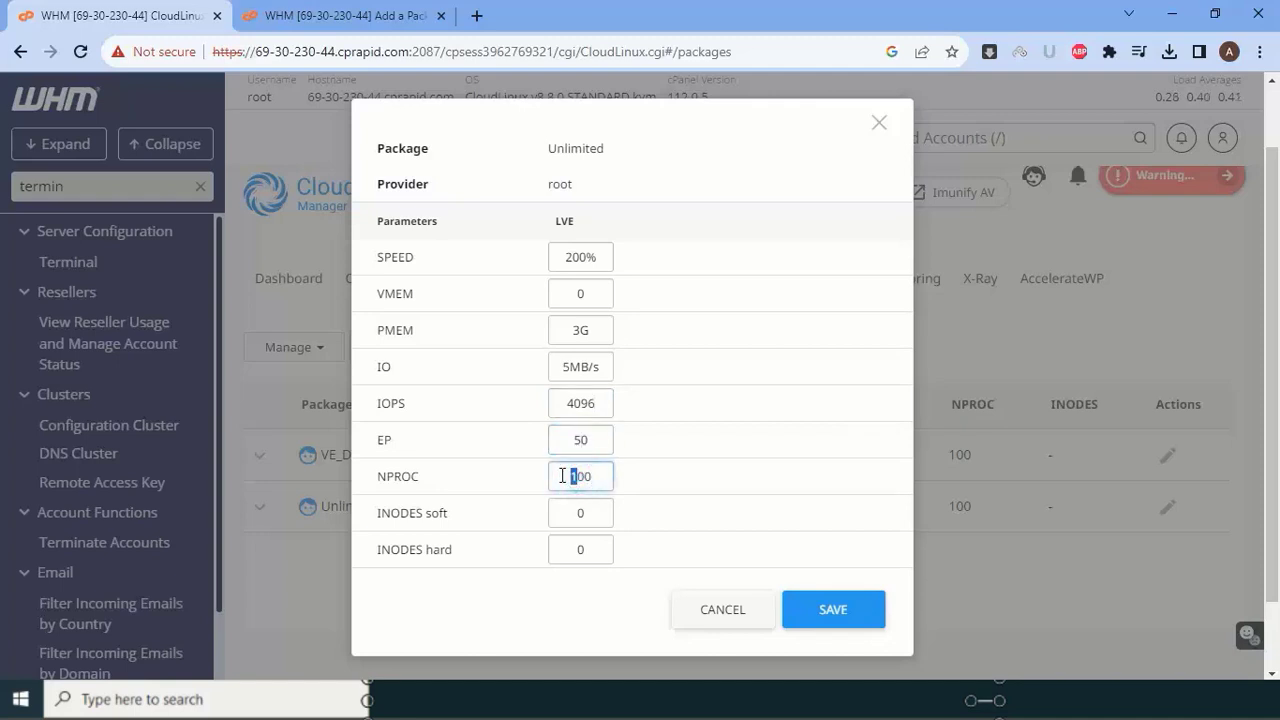
{"action": "left_click", "coordinate": [830, 610]}
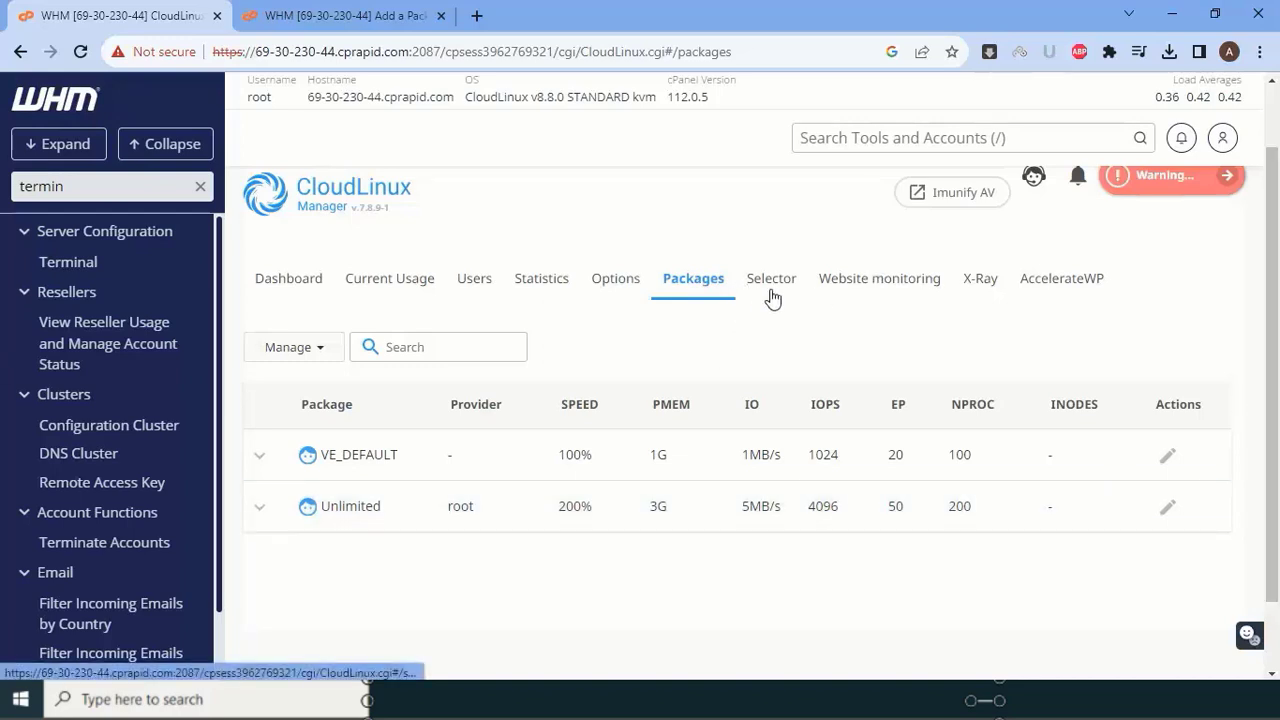
View the Selector page with its PHP Selector diagnostic and the Website monitoring page
{"action": "left_click", "coordinate": [777, 292]}
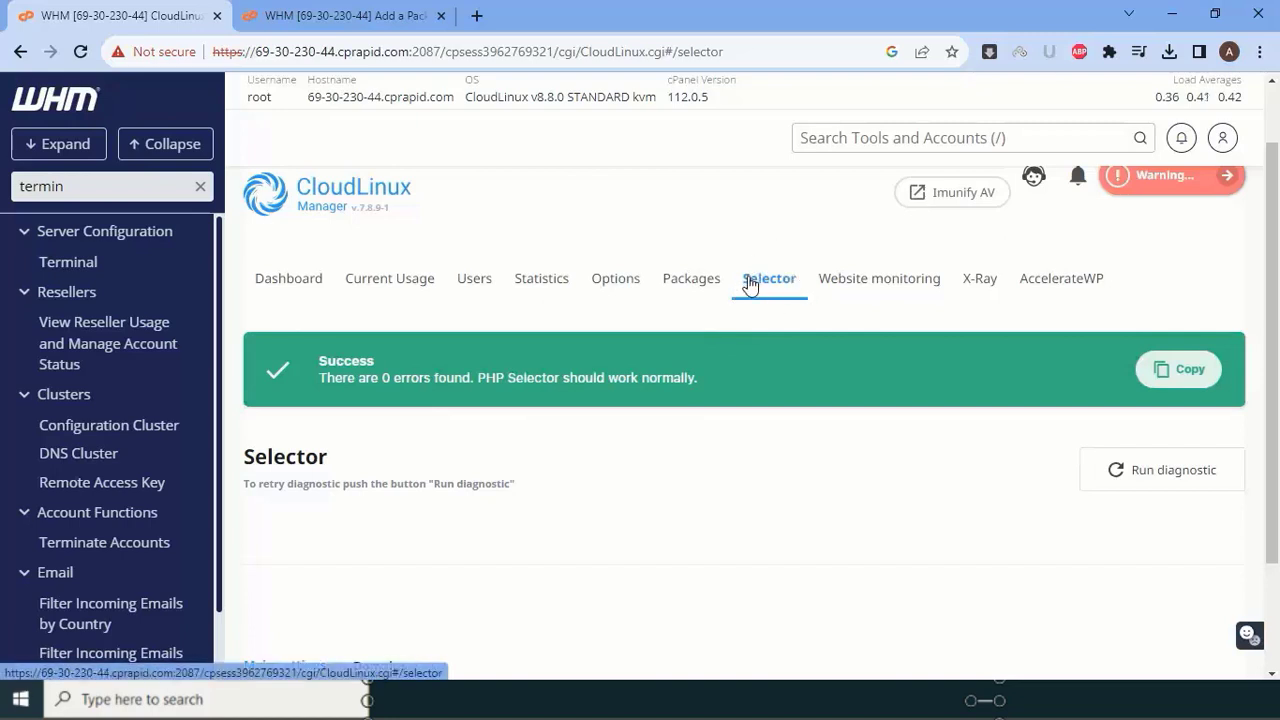
{"action": "left_click", "coordinate": [875, 289]}
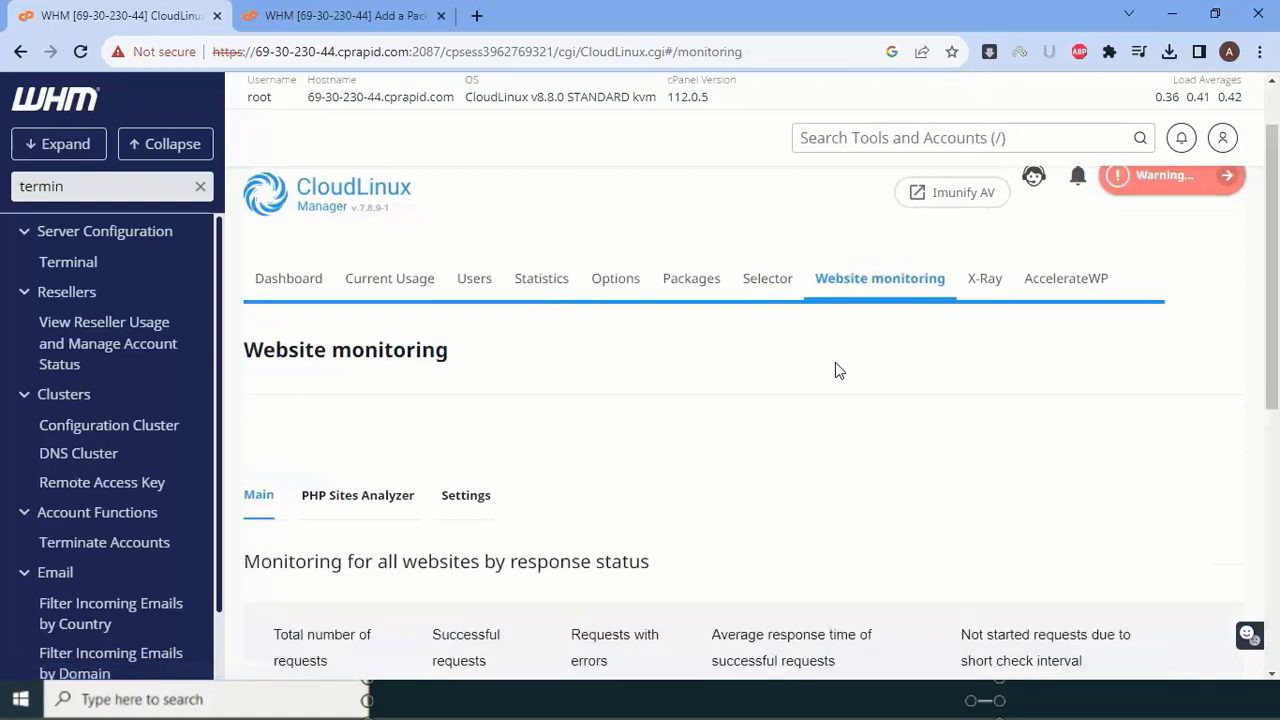
Check the website monitoring statistics, and install the PHP X-Ray component from its CloudLinux Manager page
{"action": "scroll", "coordinate": [835, 363], "scroll_direction": "down", "scroll_amount": 3}
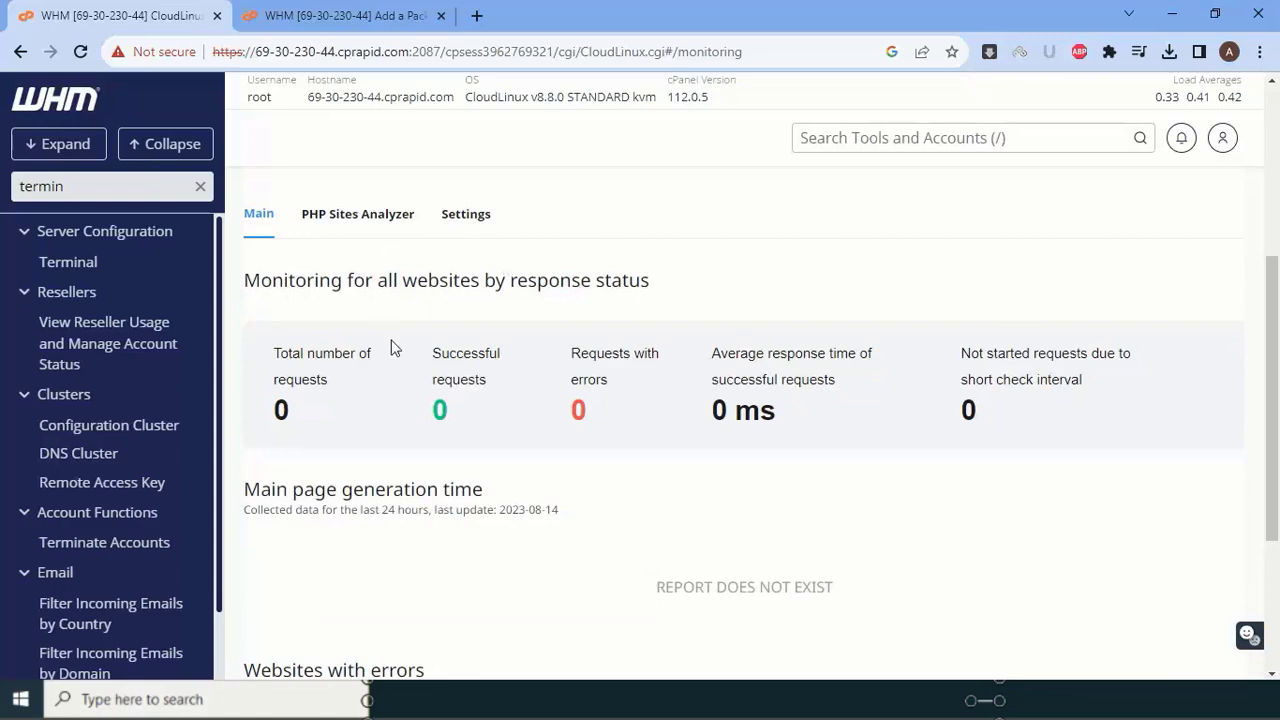
{"action": "scroll", "coordinate": [820, 432], "scroll_direction": "up", "scroll_amount": 4}
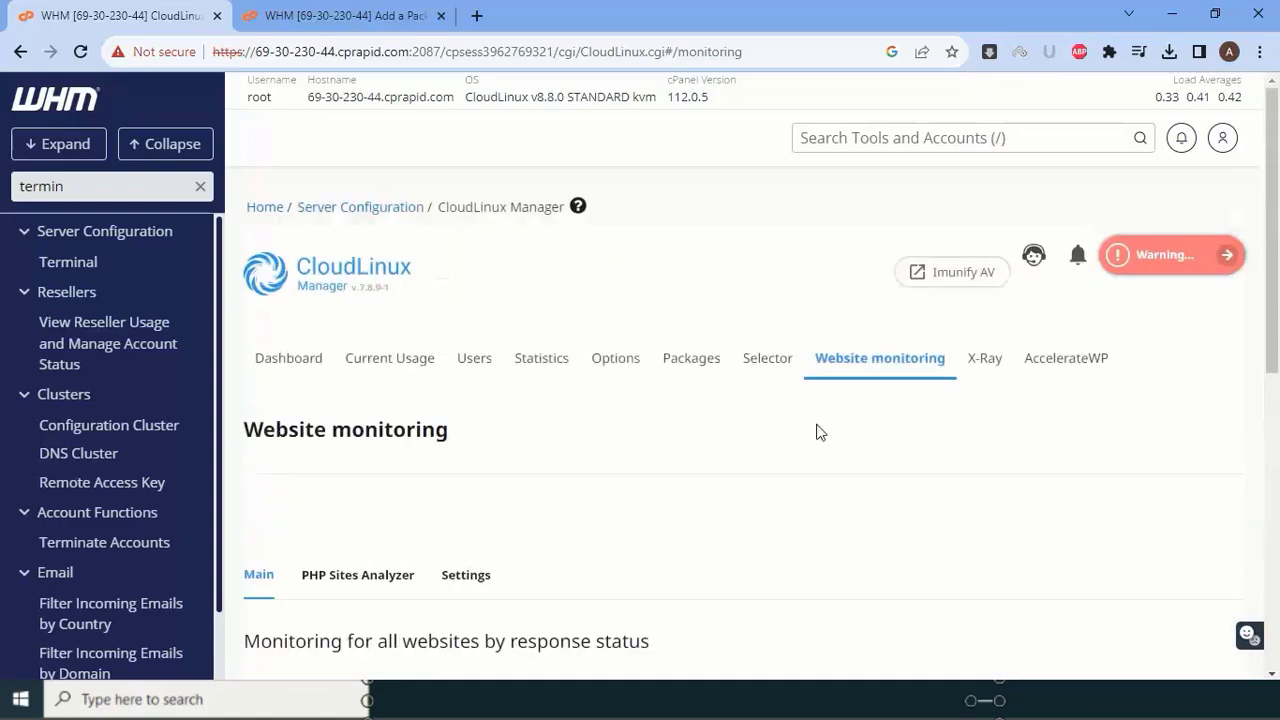
{"action": "left_click", "coordinate": [980, 366]}
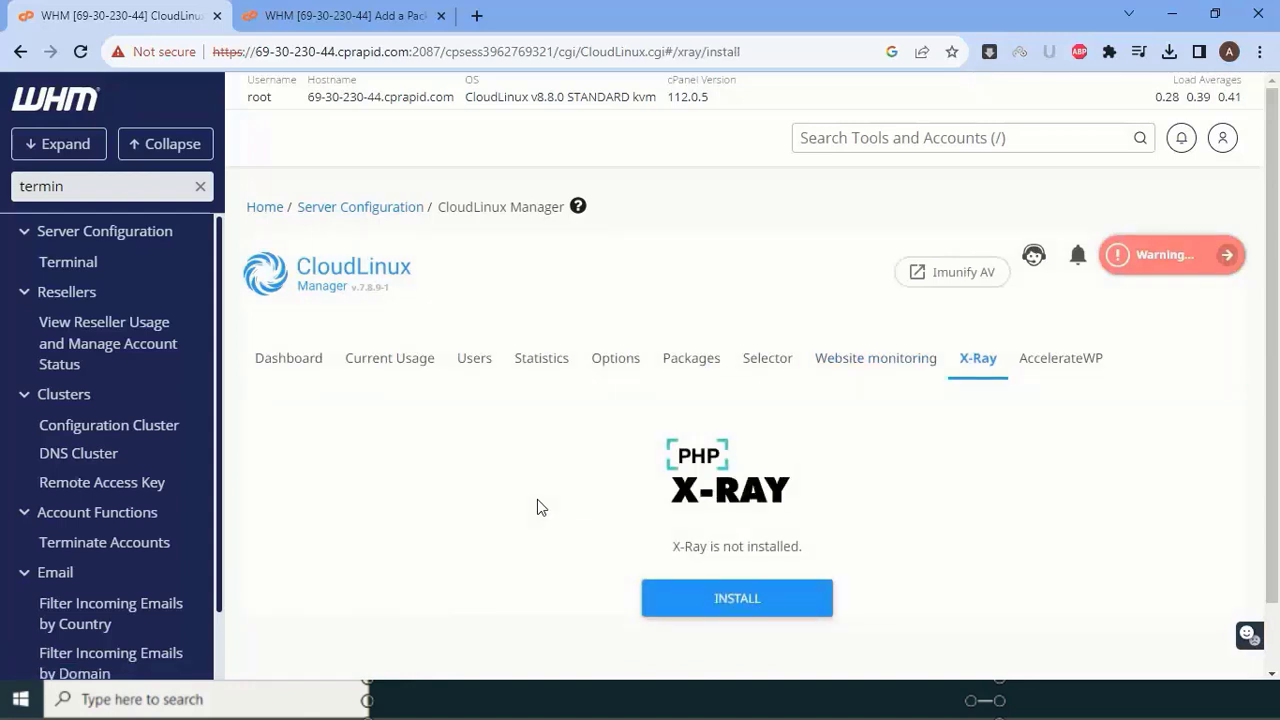
{"action": "scroll", "coordinate": [537, 507], "scroll_direction": "down", "scroll_amount": 1}
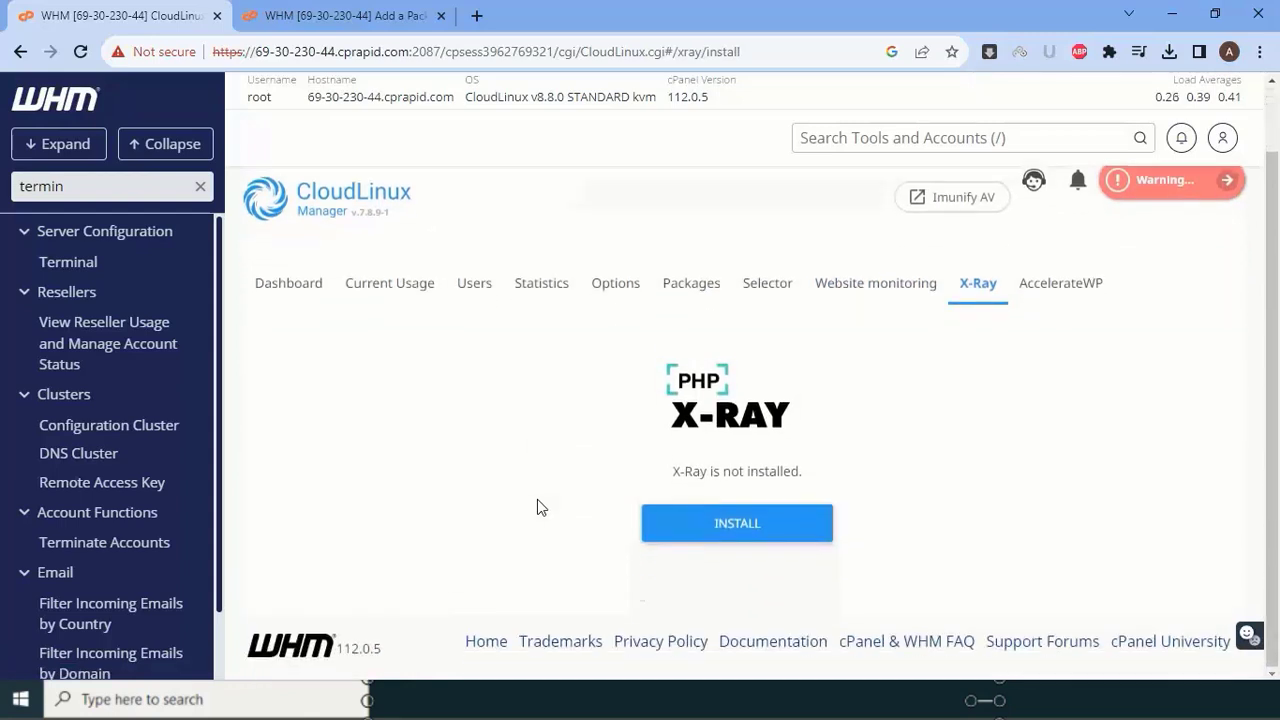
{"action": "left_click", "coordinate": [728, 523]}
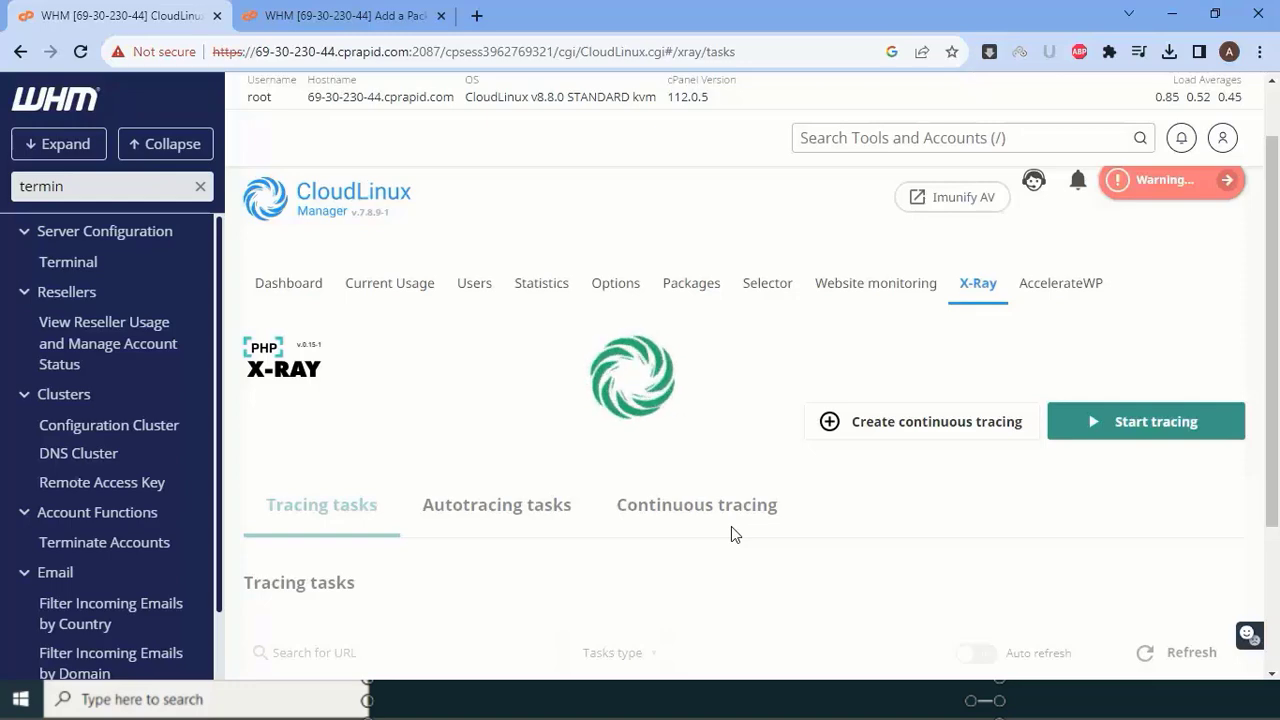
{"action": "scroll", "coordinate": [778, 320], "scroll_direction": "down", "scroll_amount": 3}
{"action": "scroll", "coordinate": [783, 326], "scroll_direction": "up", "scroll_amount": 3}
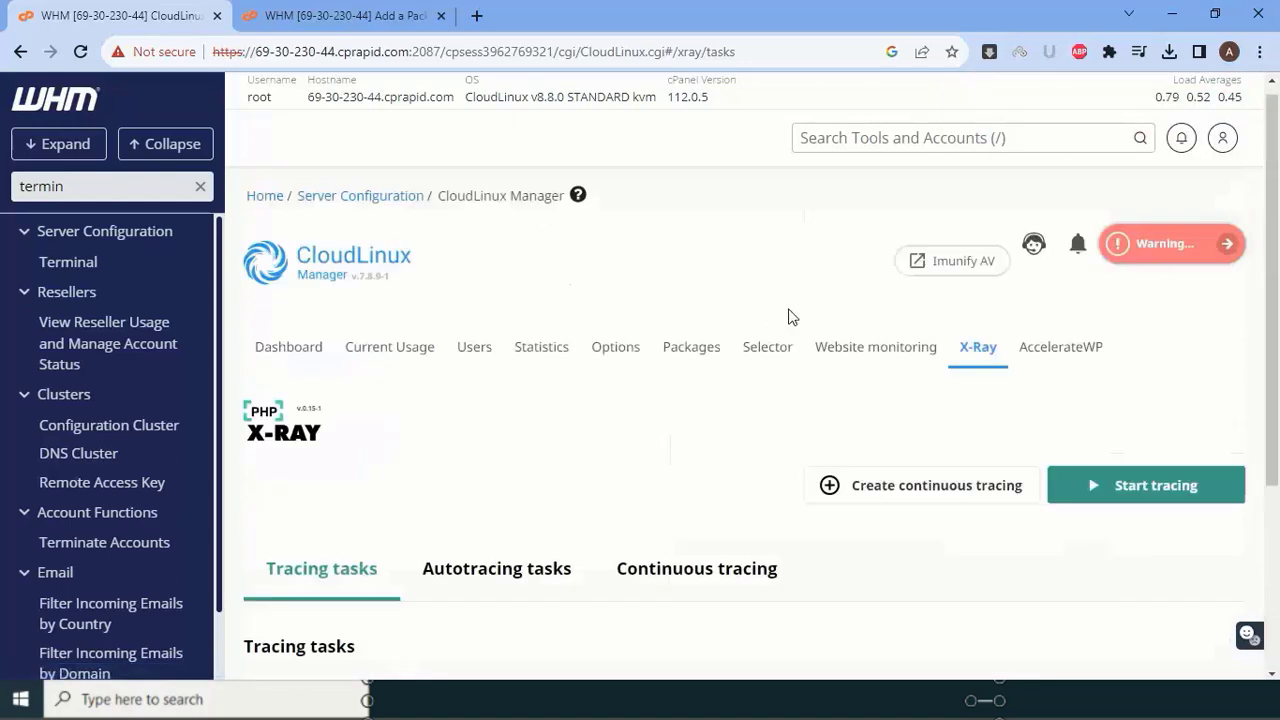
Examine the AccelerateWP page, including its description, the Premium Features option and the requirements for turning it on
{"action": "left_click", "coordinate": [1088, 358]}
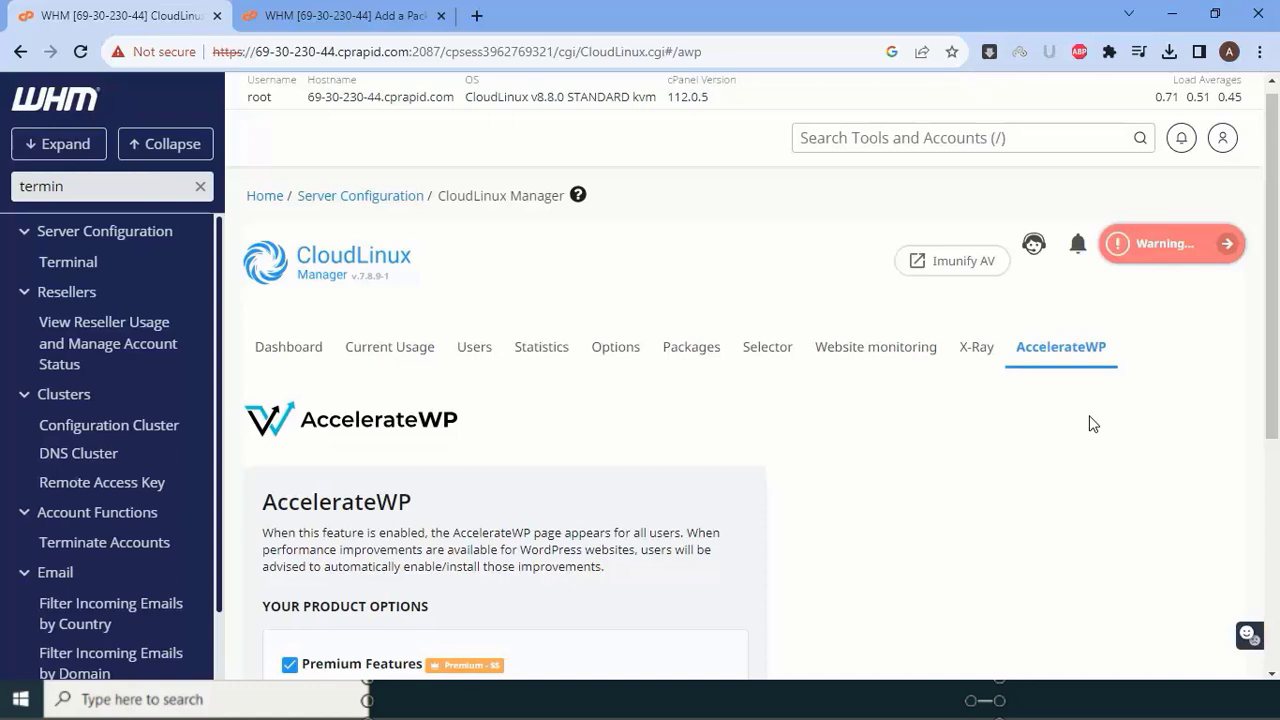
{"action": "scroll", "coordinate": [797, 357], "scroll_direction": "down", "scroll_amount": 4}
{"action": "scroll", "coordinate": [843, 340], "scroll_direction": "up", "scroll_amount": 3}
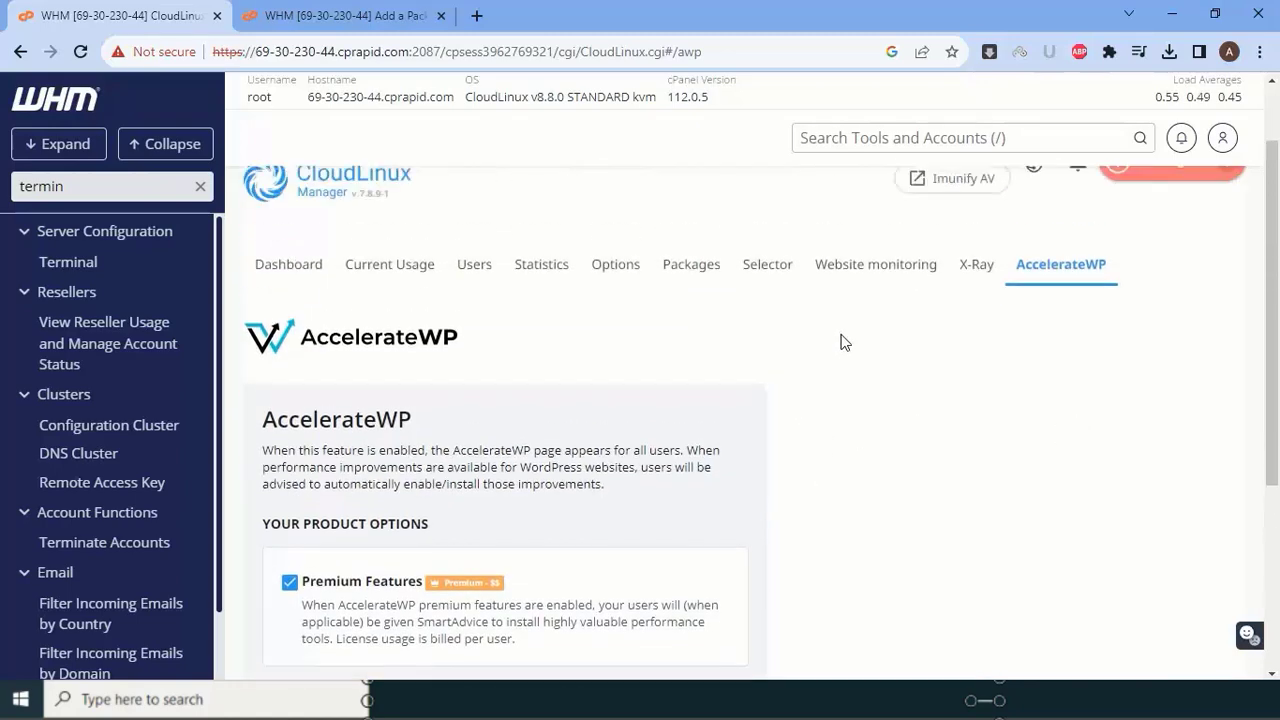
{"action": "scroll", "coordinate": [843, 342], "scroll_direction": "down", "scroll_amount": 3}
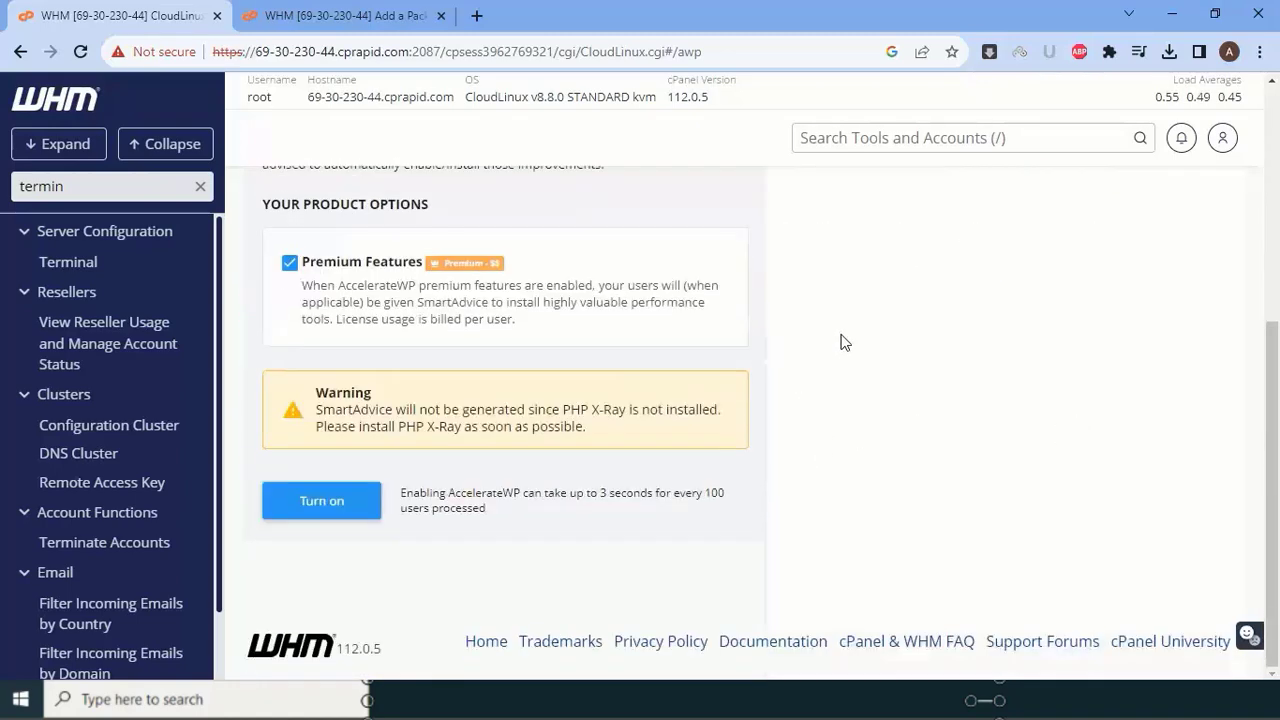
{"action": "scroll", "coordinate": [842, 341], "scroll_direction": "up", "scroll_amount": 3}
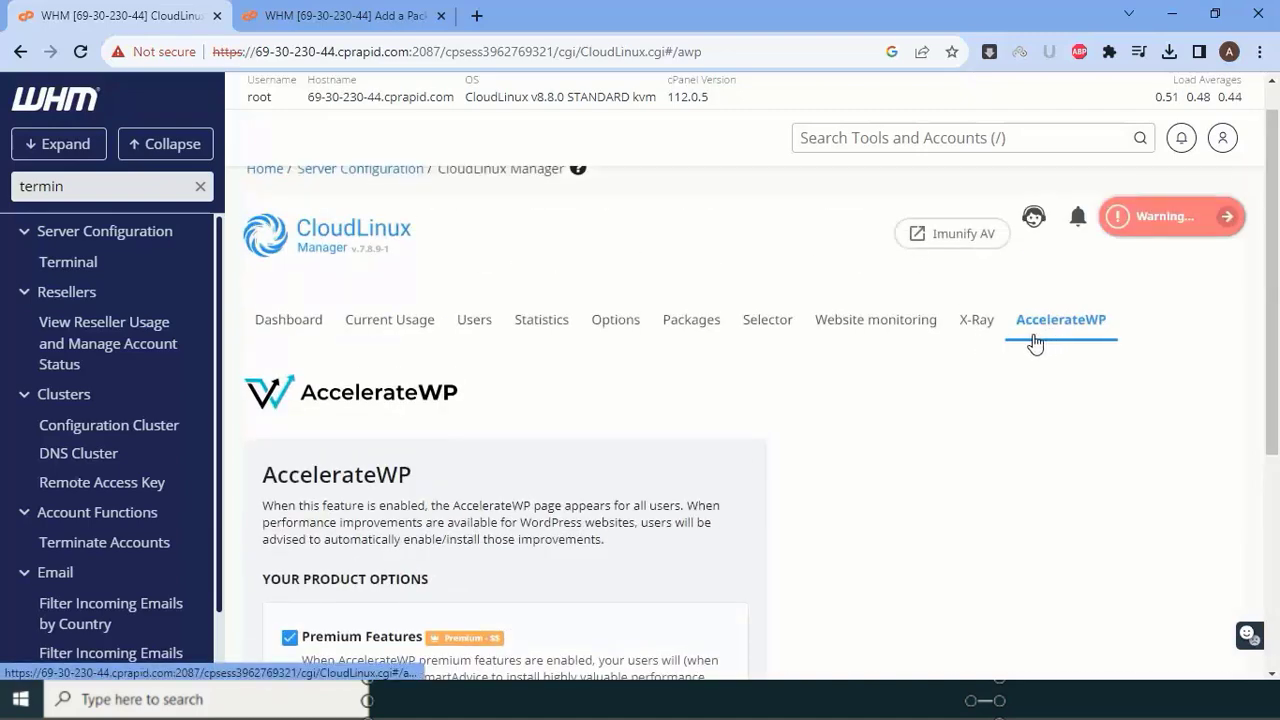
{"action": "scroll", "coordinate": [1030, 345], "scroll_direction": "down", "scroll_amount": 4}
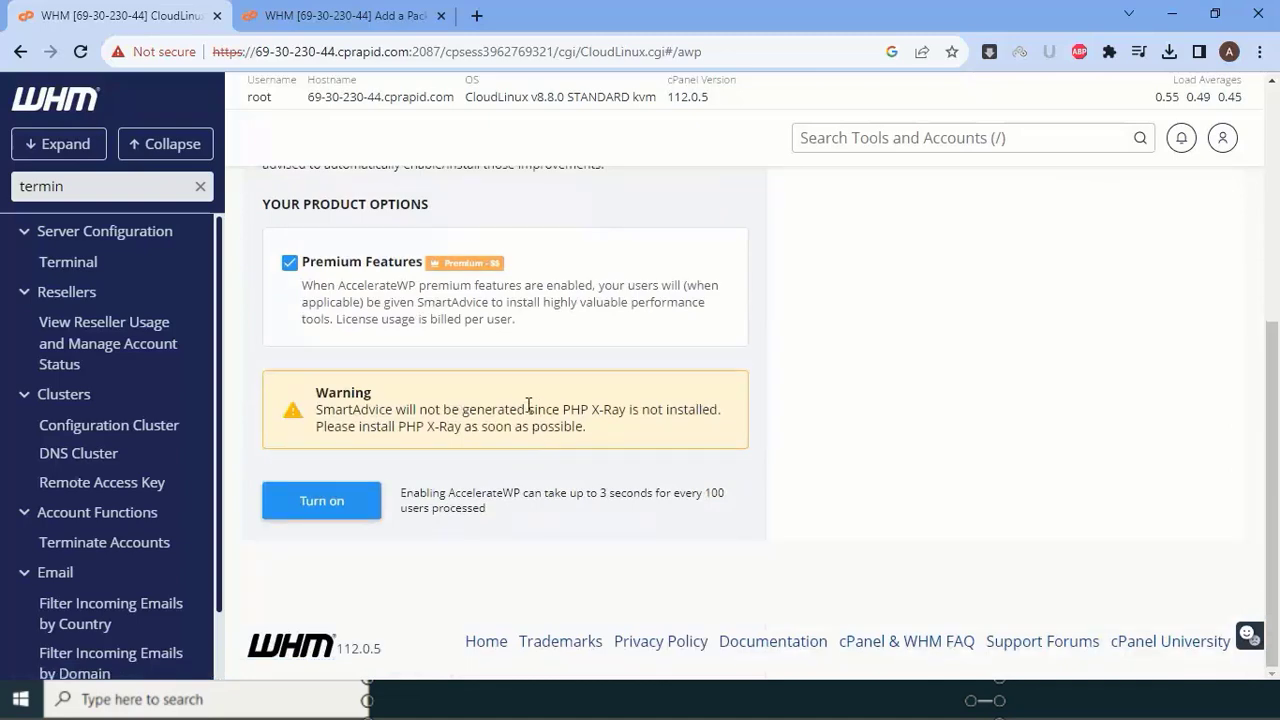
{"action": "scroll", "coordinate": [526, 396], "scroll_direction": "up", "scroll_amount": 4}
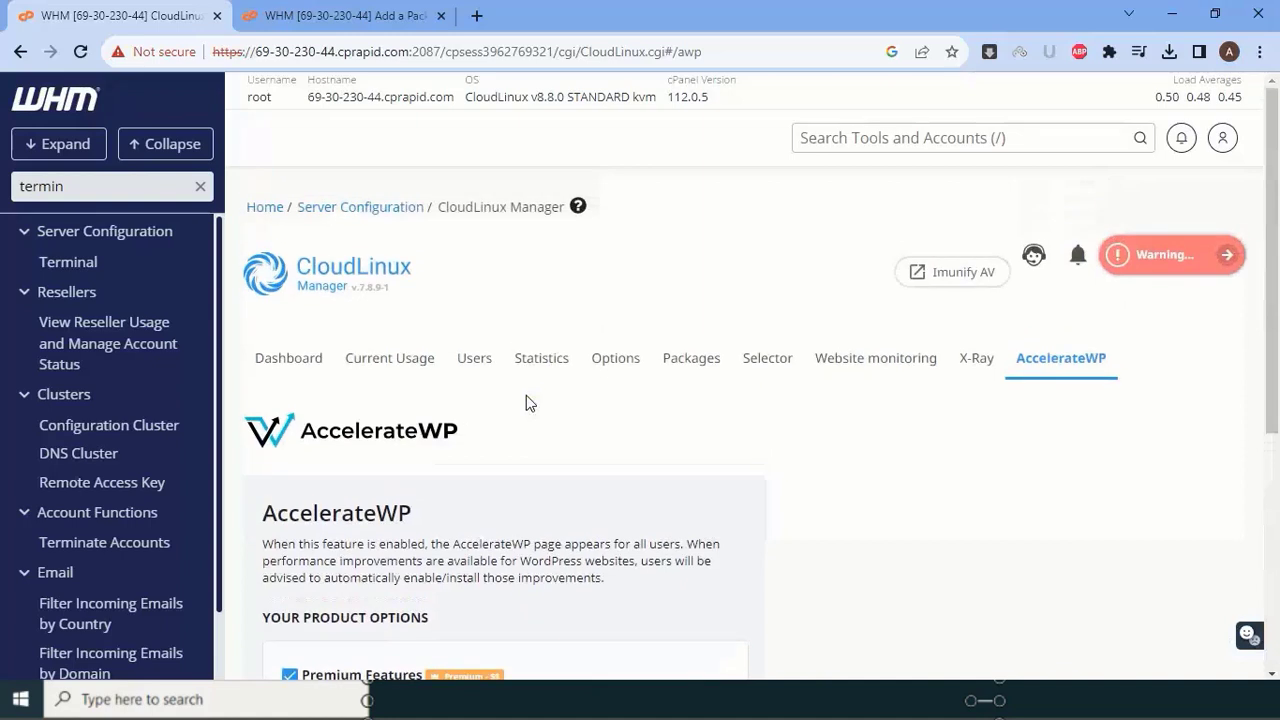